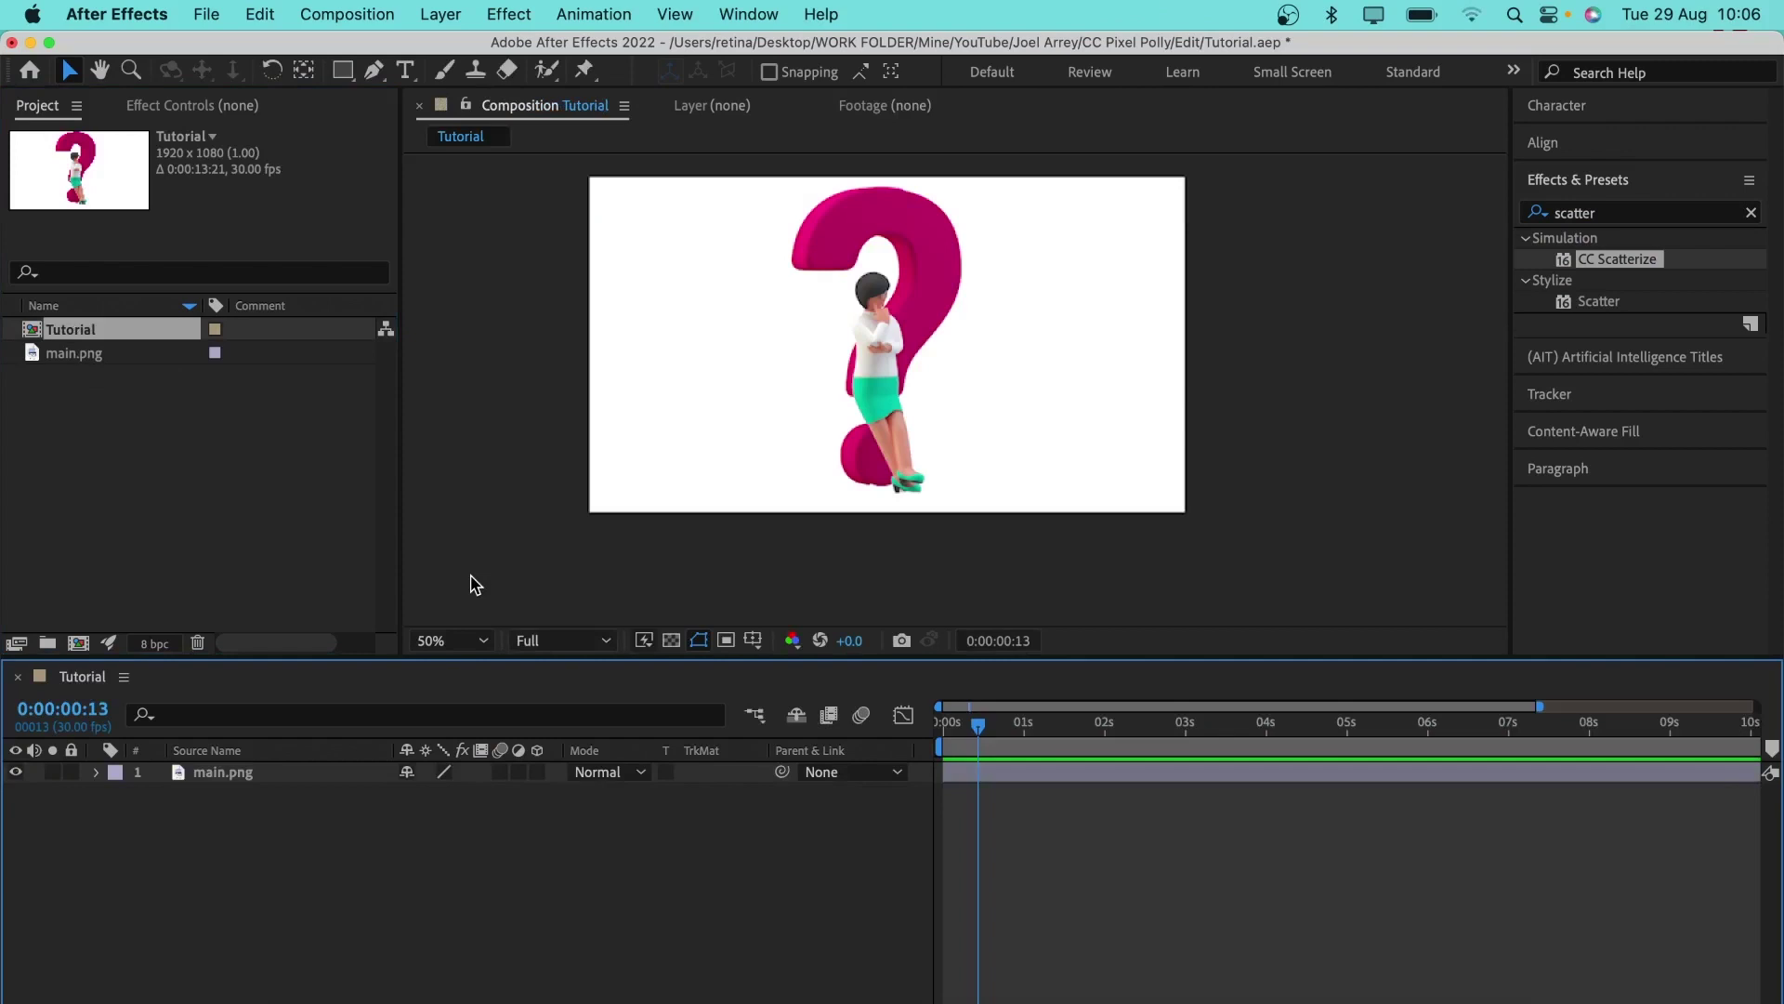
Step: Apply CC Pixel Polly to the main.png layer, found by searching 'cc pi' in Effects & Presets
left_click(287, 777)
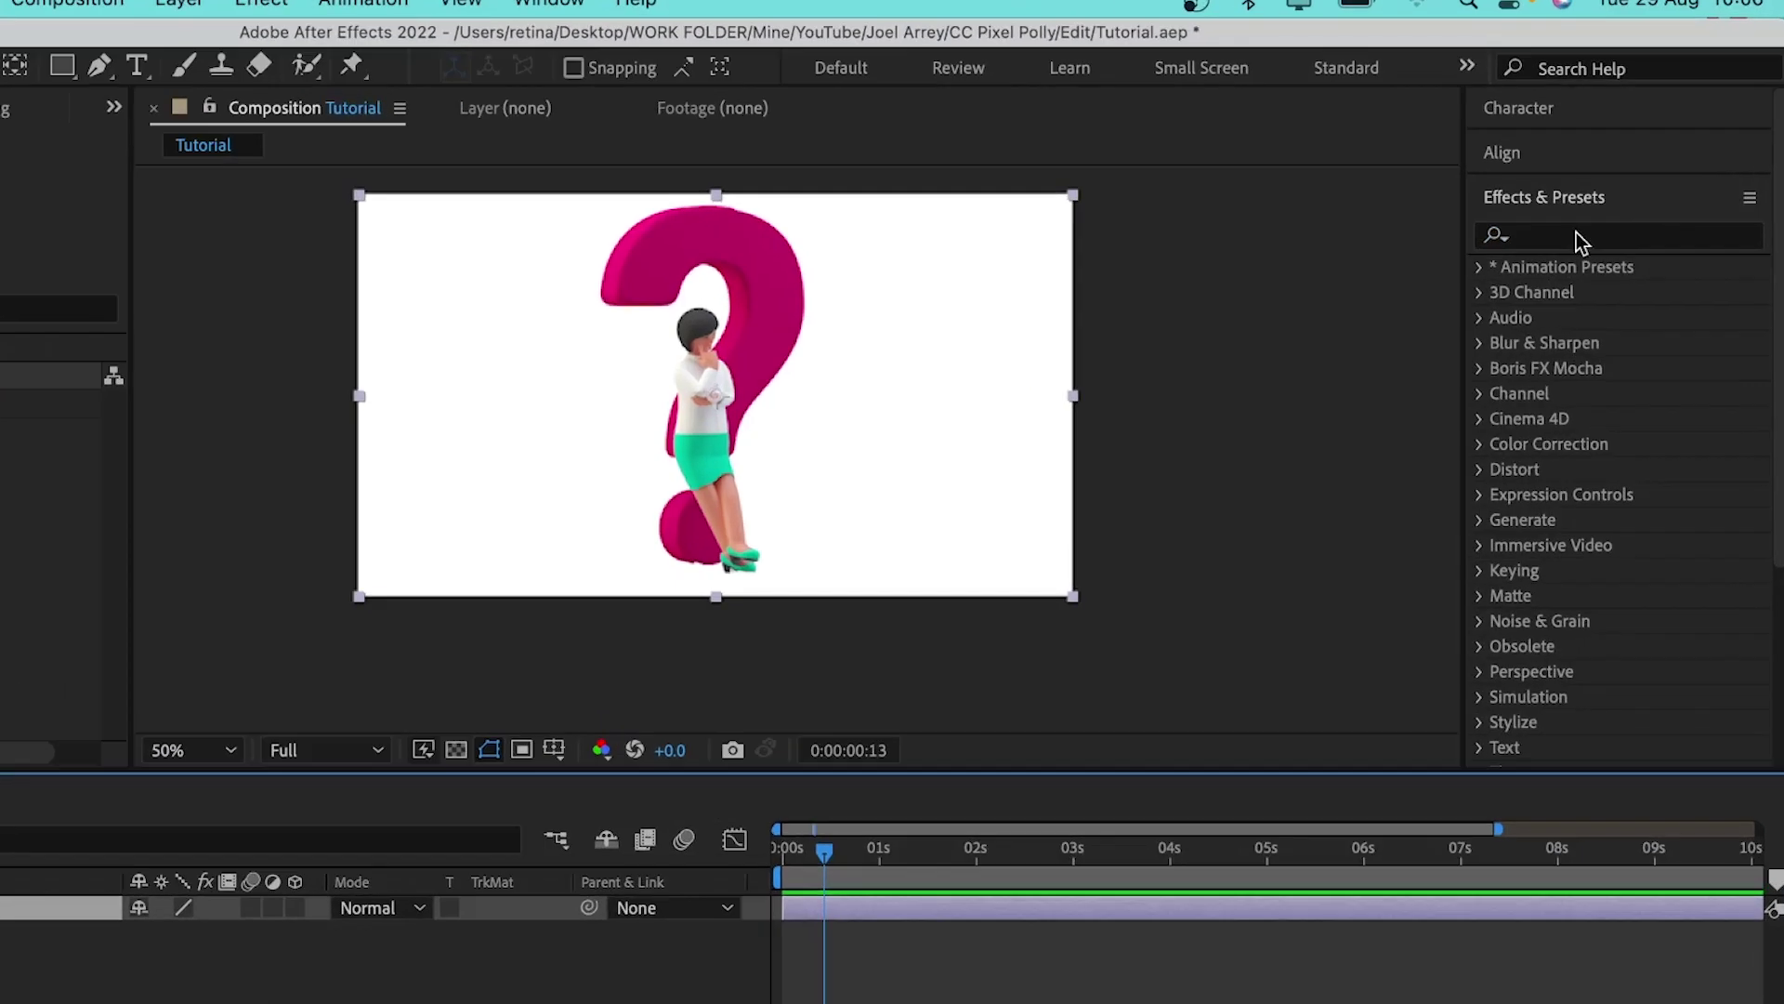
left_click(1595, 213)
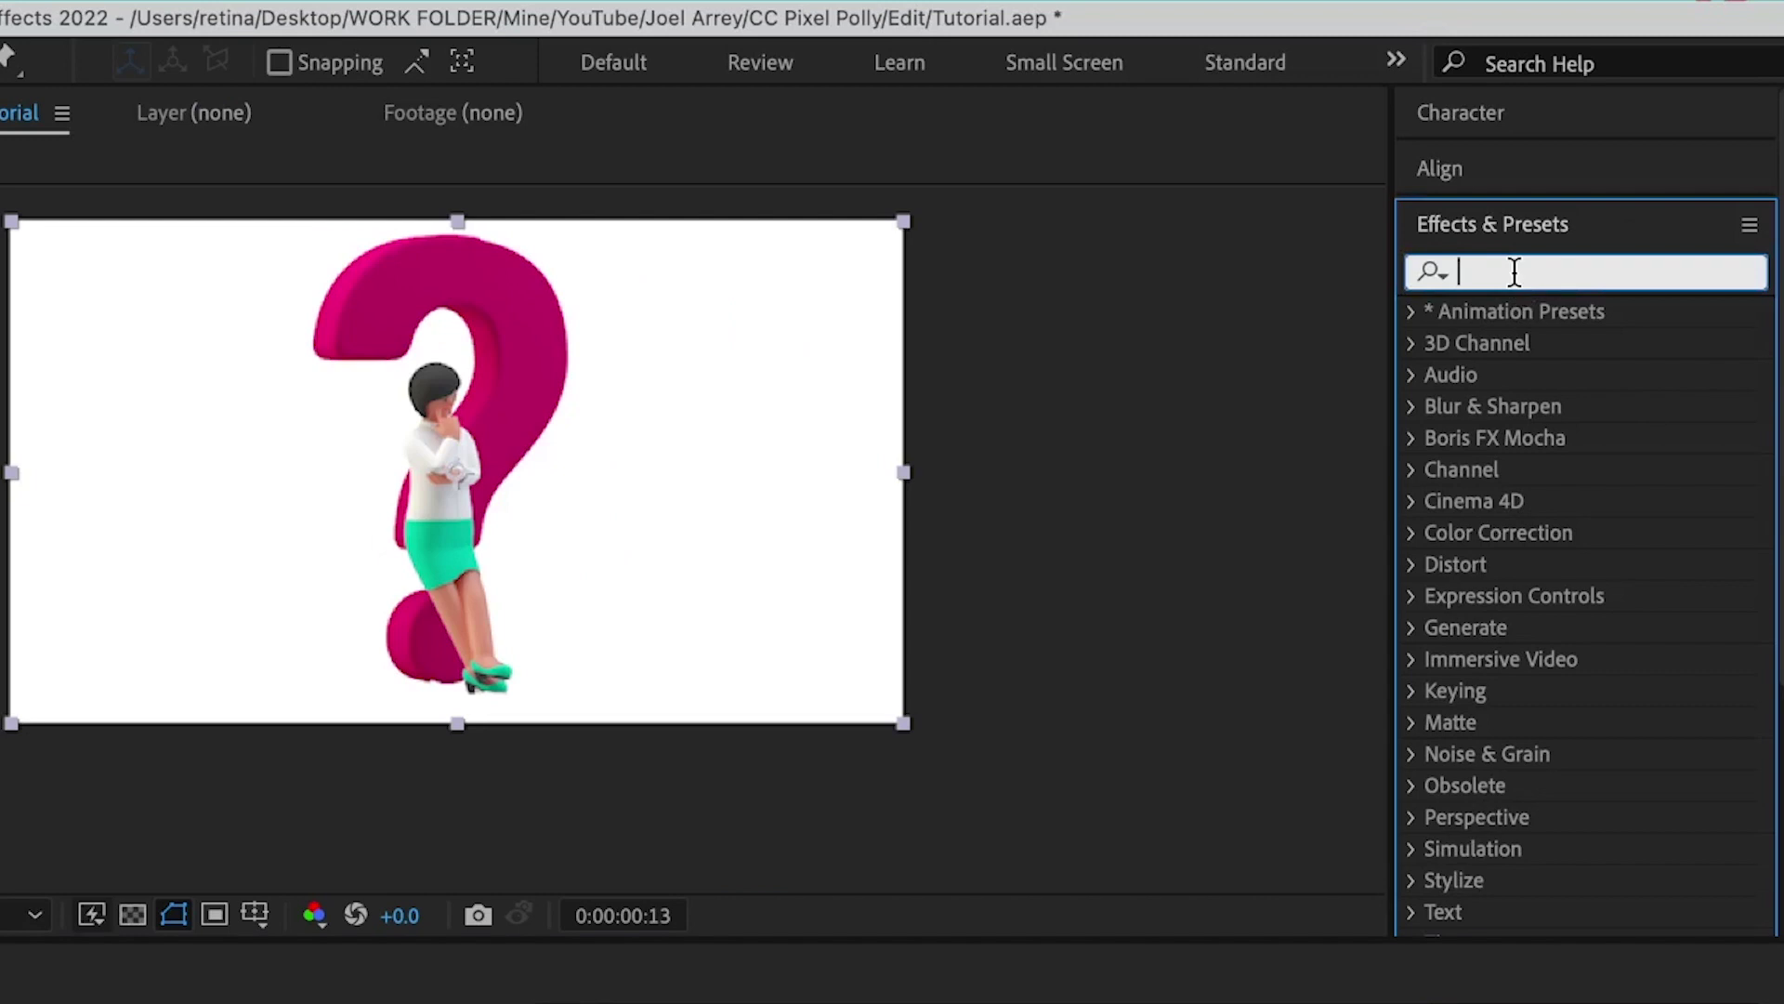
type("cc pixe")
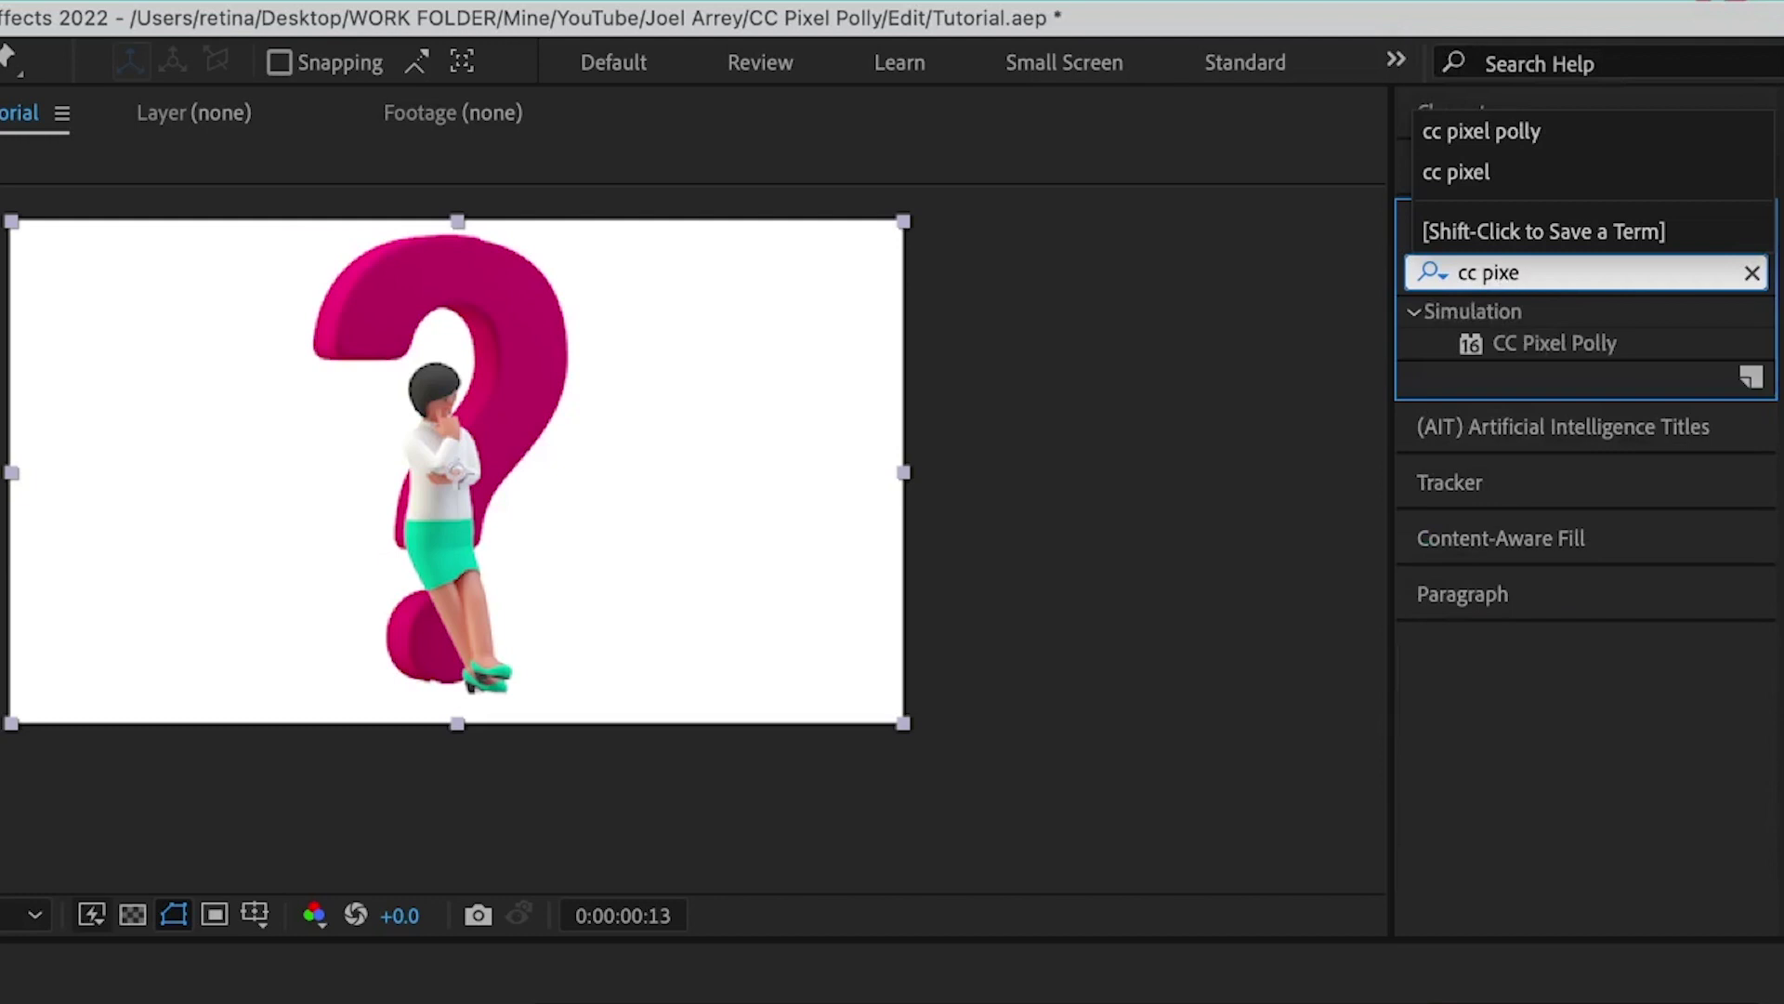
left_click_drag(1614, 356, 725, 794)
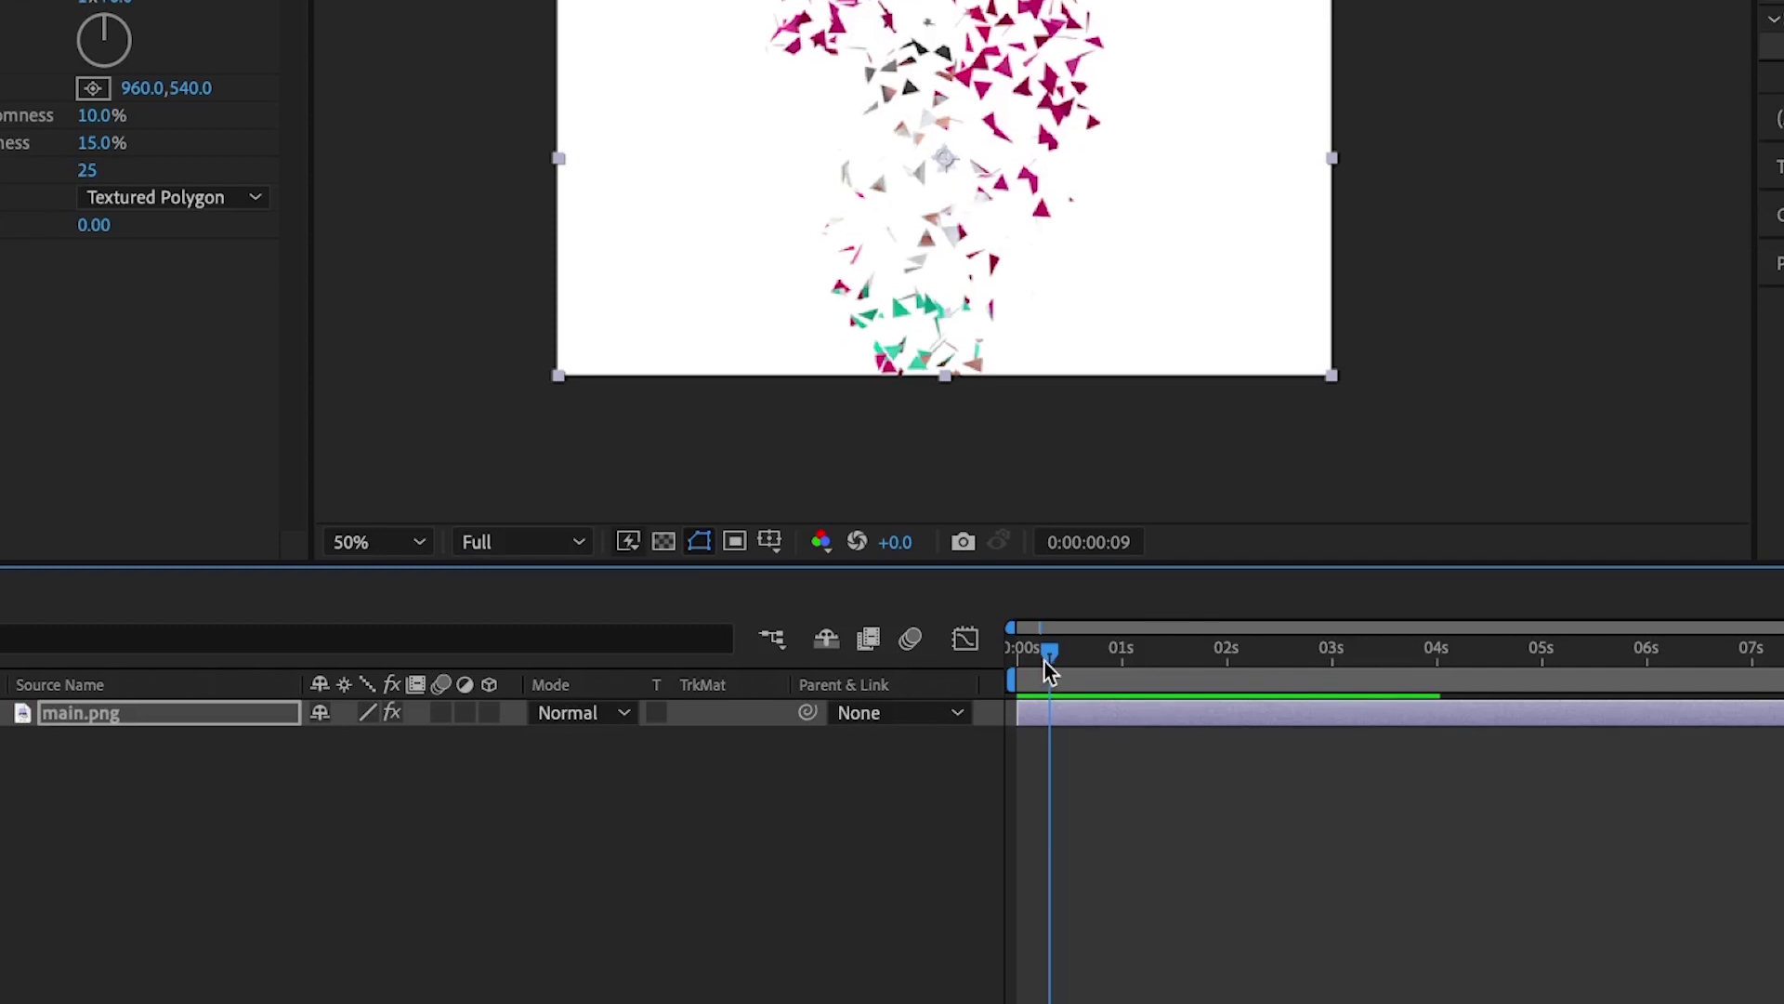
Step: Preview the shatter animation, then set CC Pixel Polly Gravity to 0
left_click_drag(1044, 903, 974, 897)
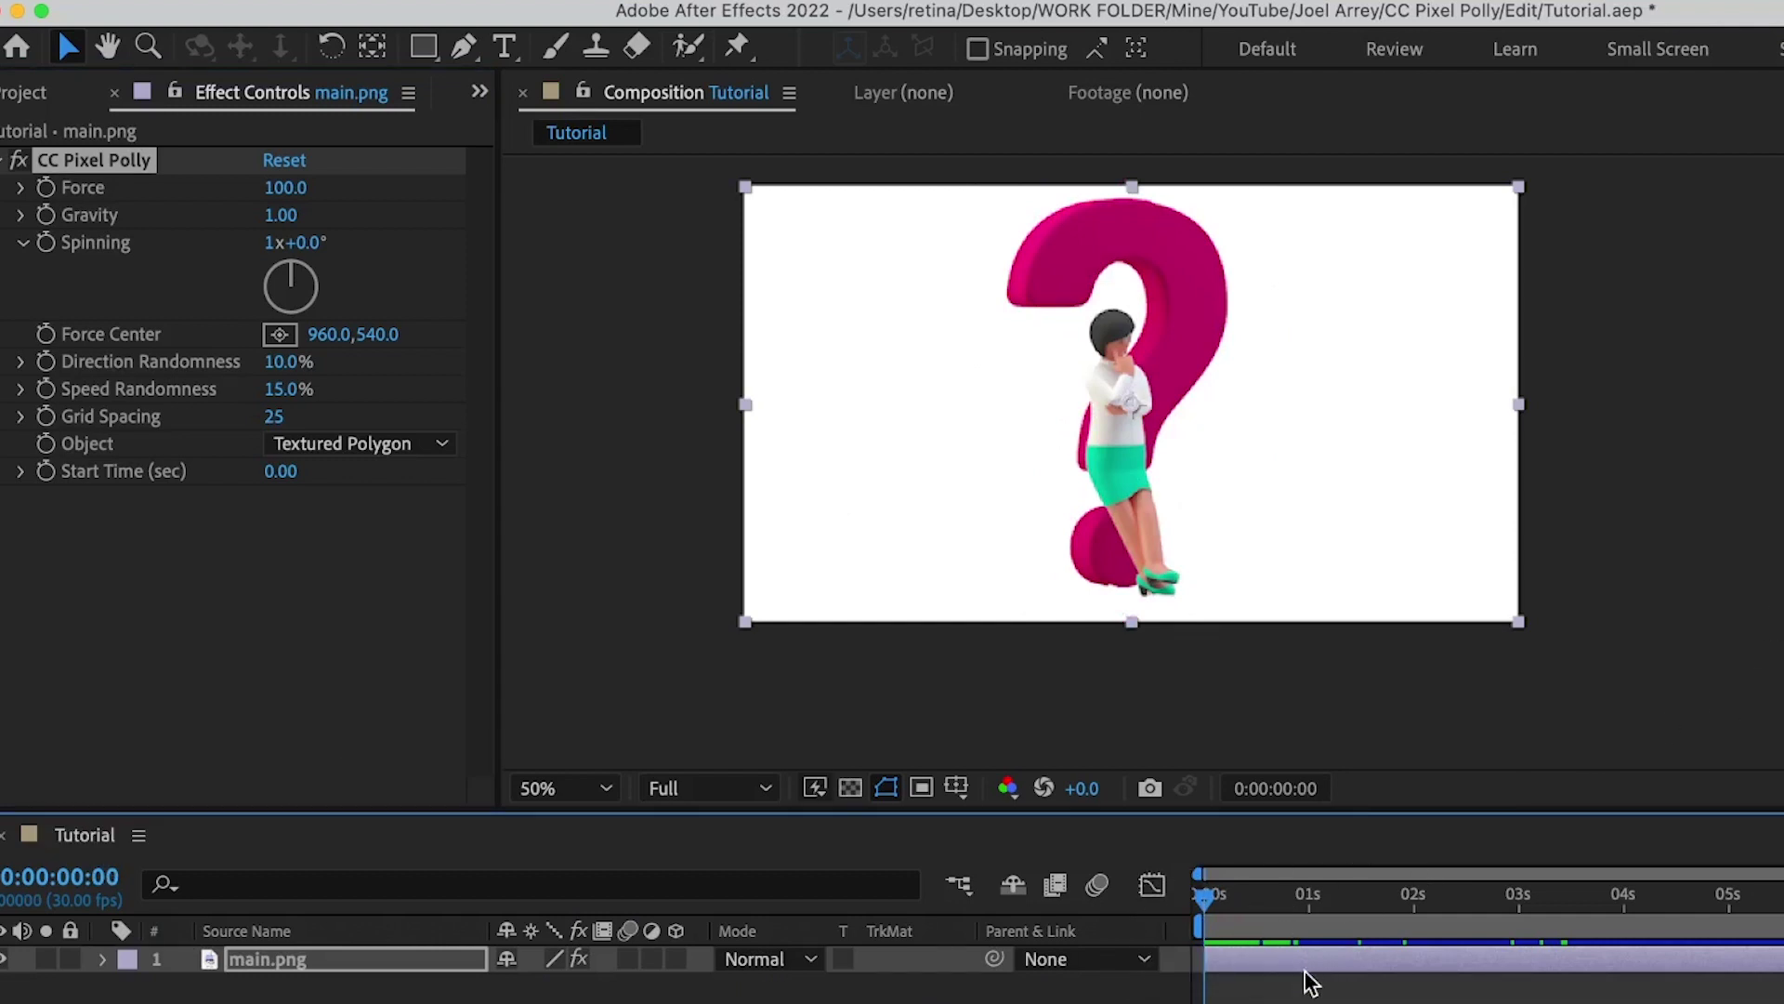
left_click_drag(1204, 909, 1288, 897)
key("space")
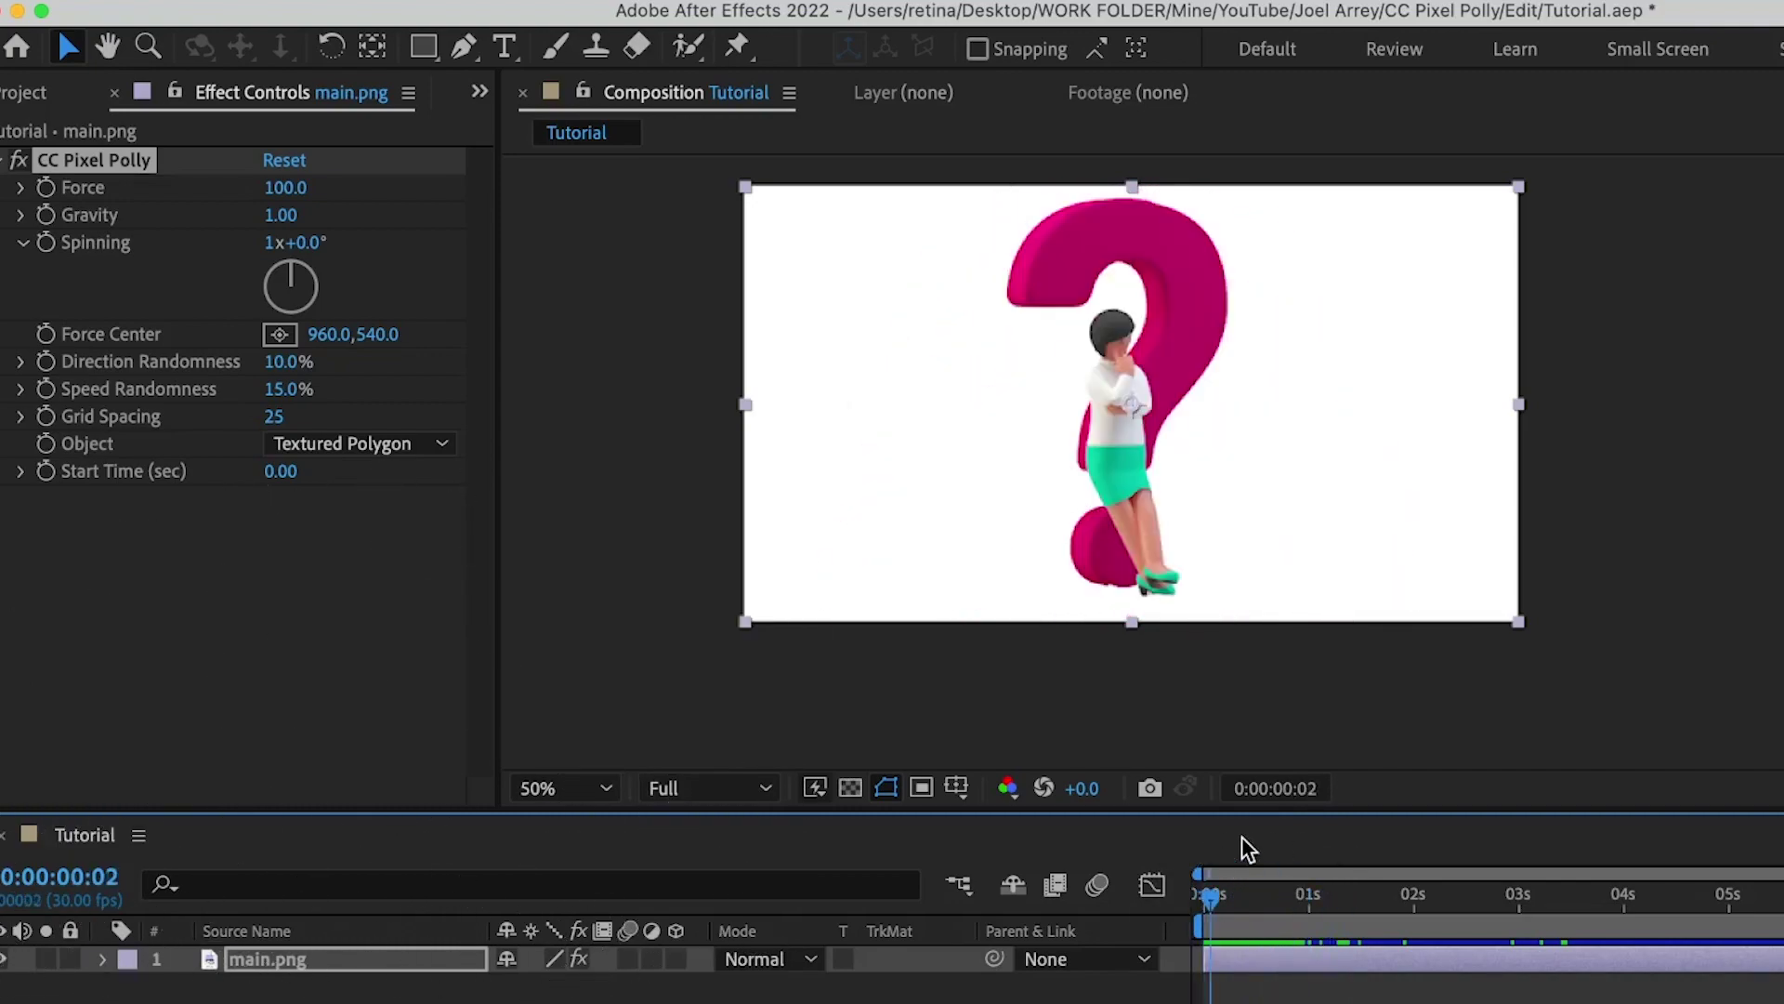
left_click_drag(1246, 839, 1379, 831)
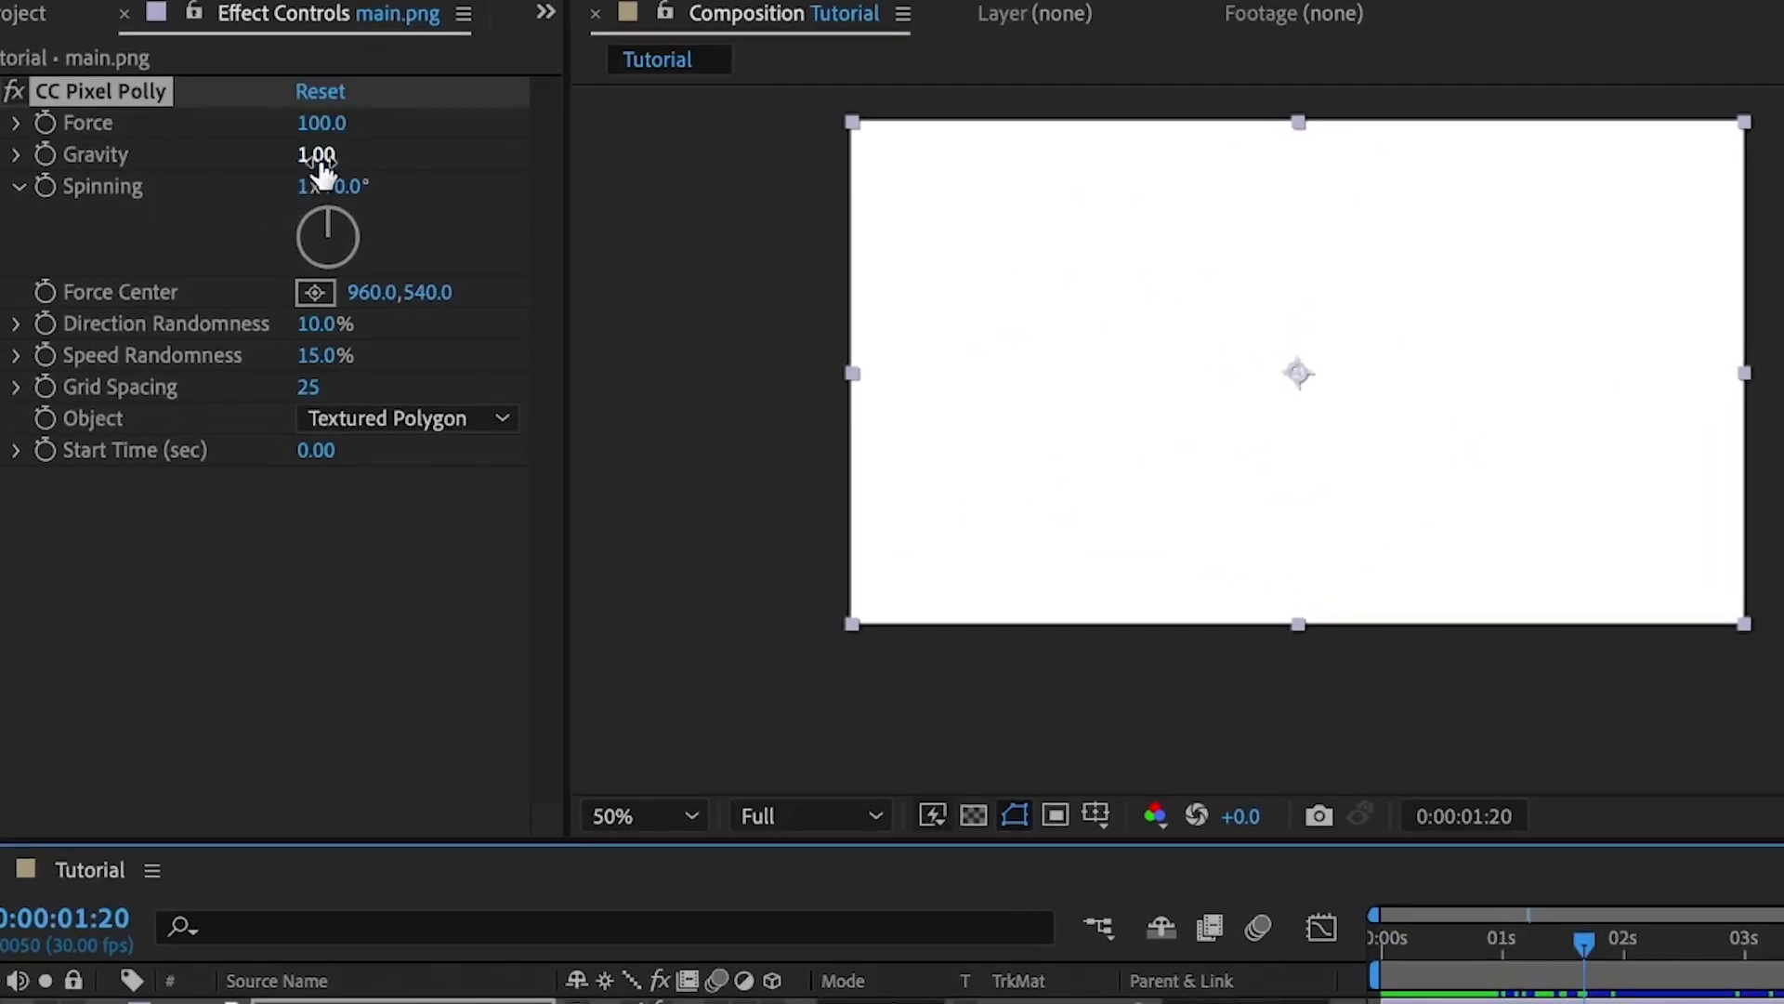
left_click(317, 157)
type("0")
key("Return")
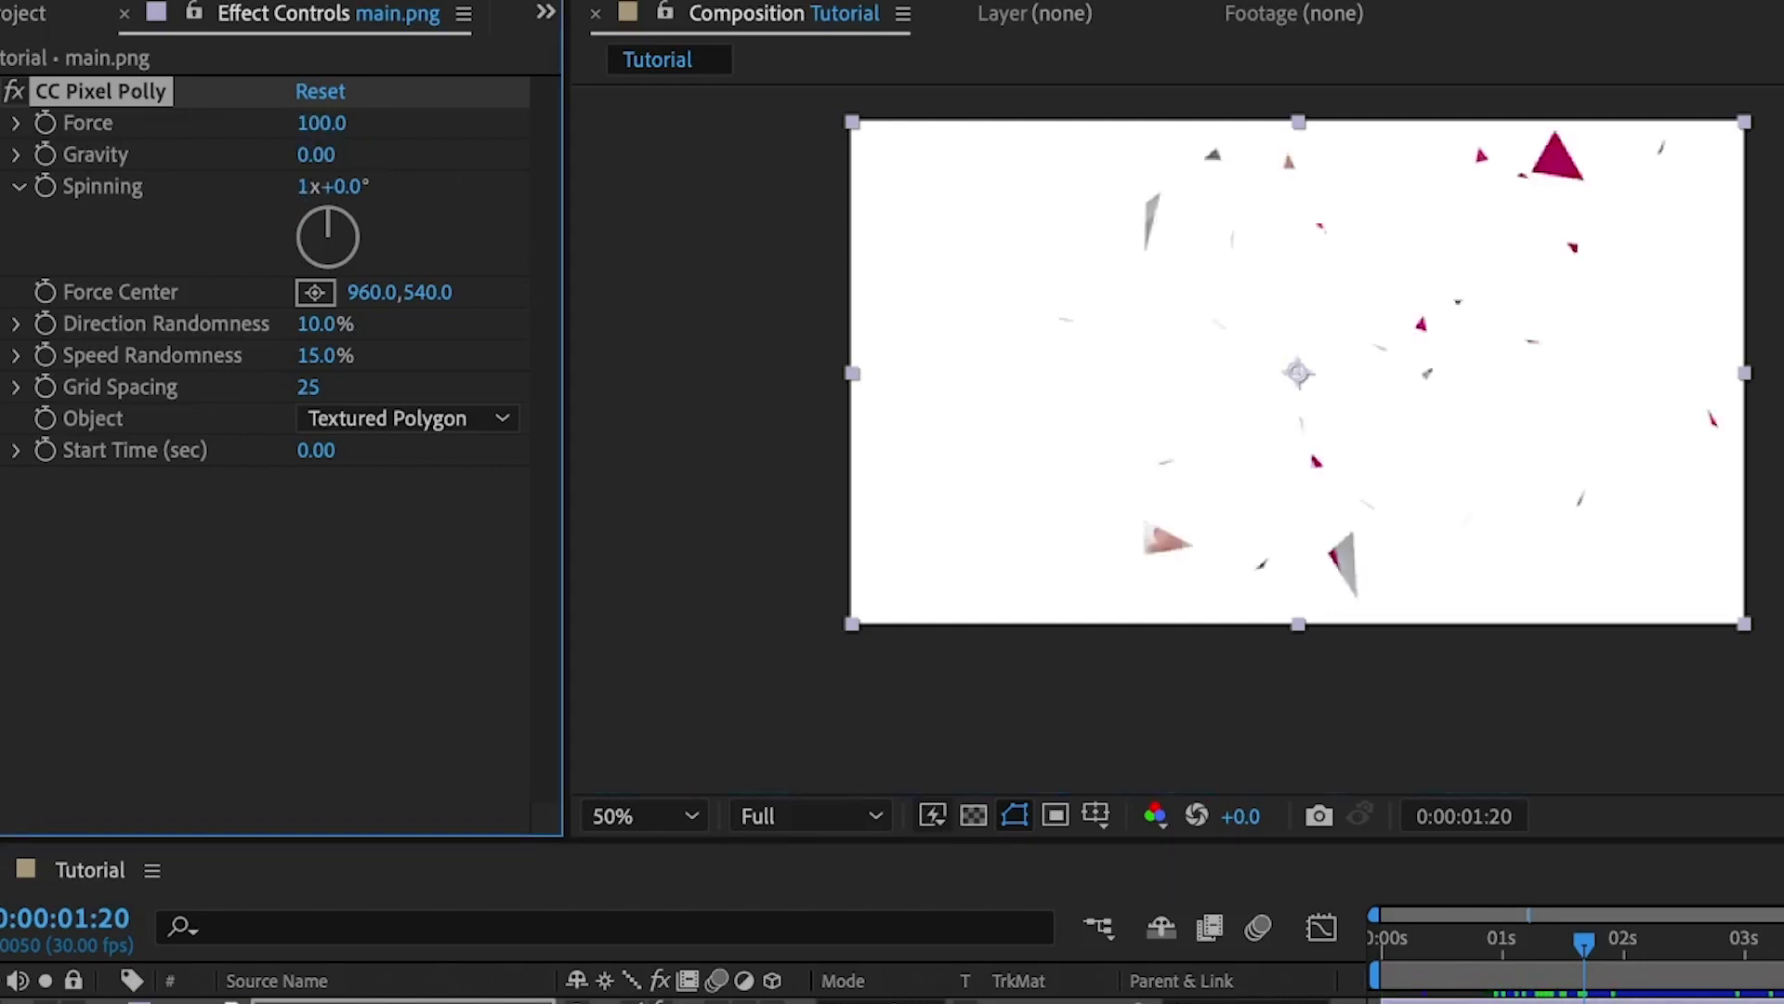
key("Home")
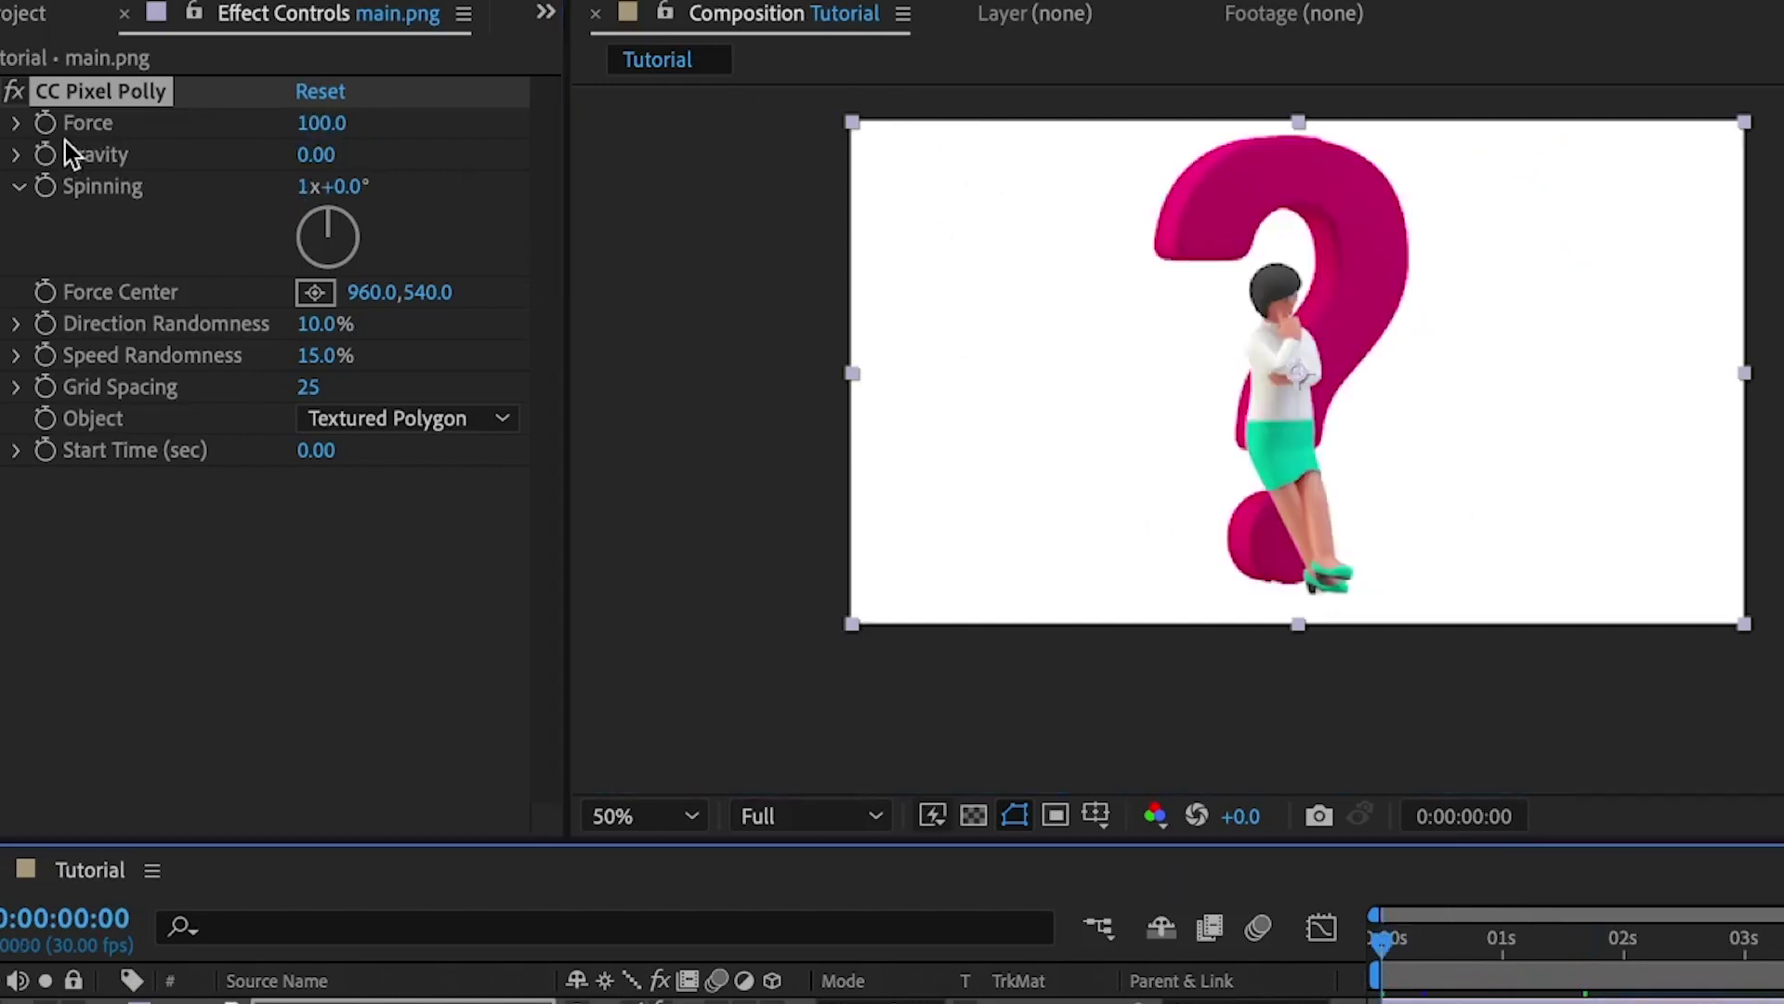
Step: Try Force 0, then set Force to 20 and preview the result
left_click(350, 131)
type("0")
key("Return")
key("space")
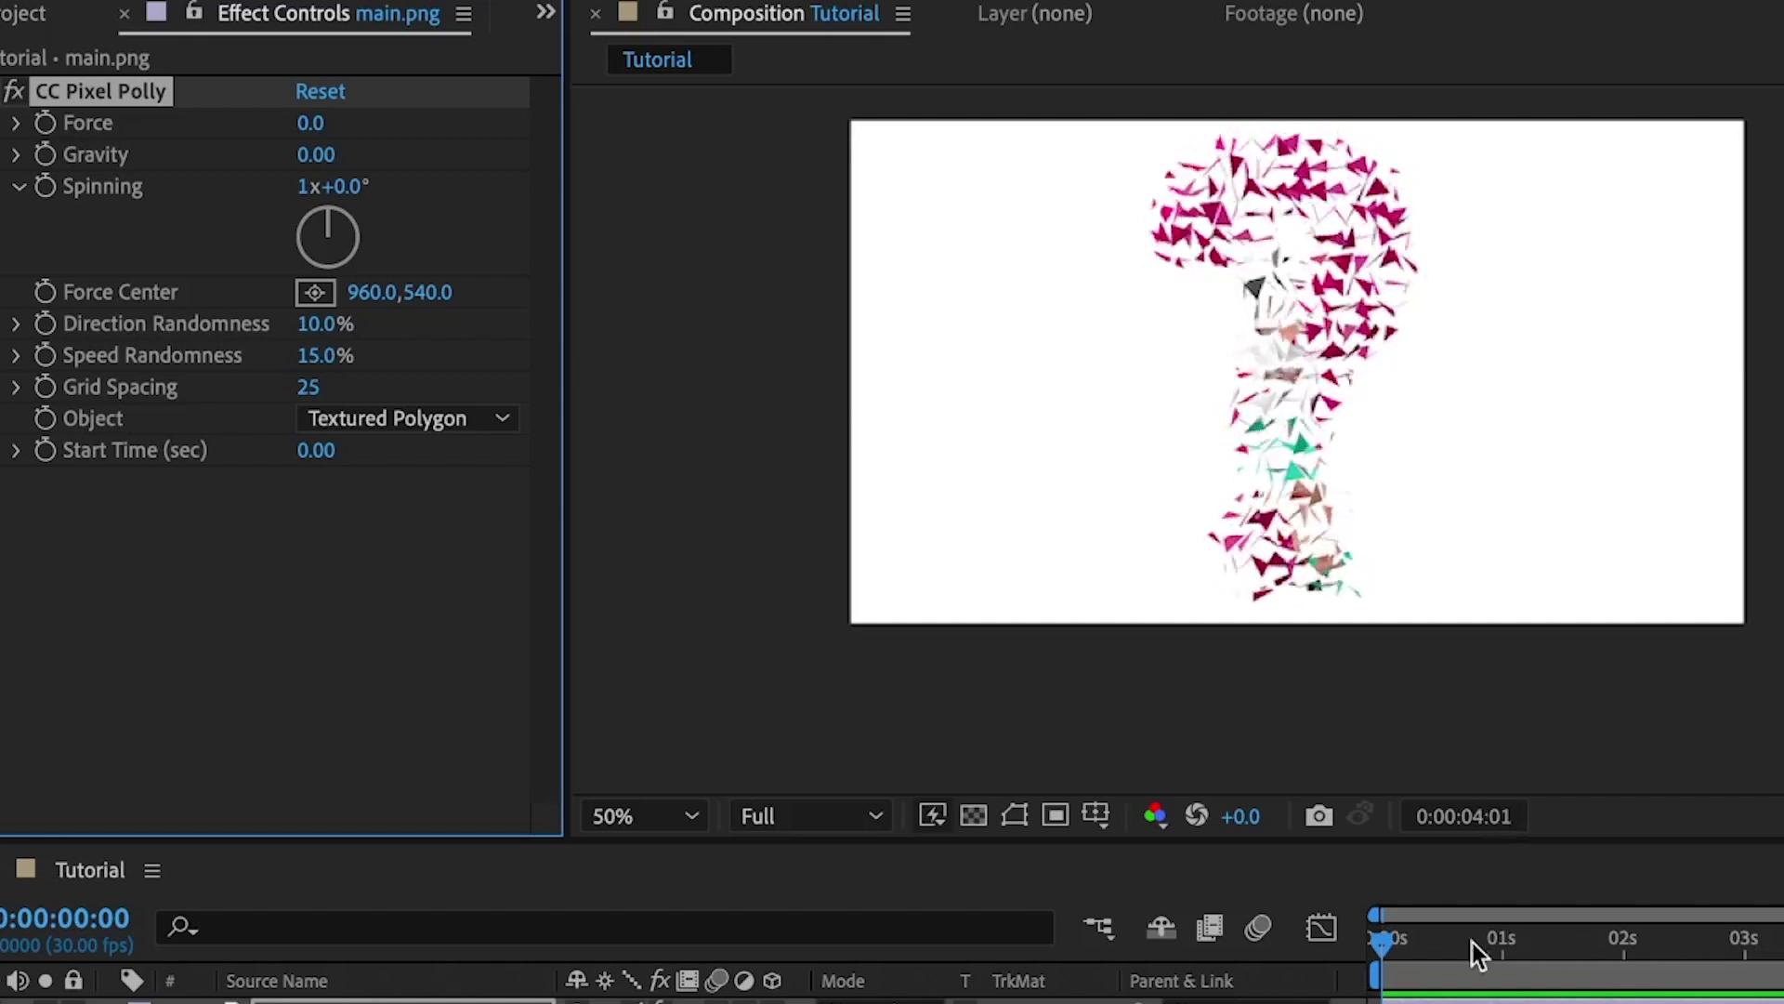
left_click(1390, 942)
left_click(311, 123)
type("20")
key("Return")
key("space")
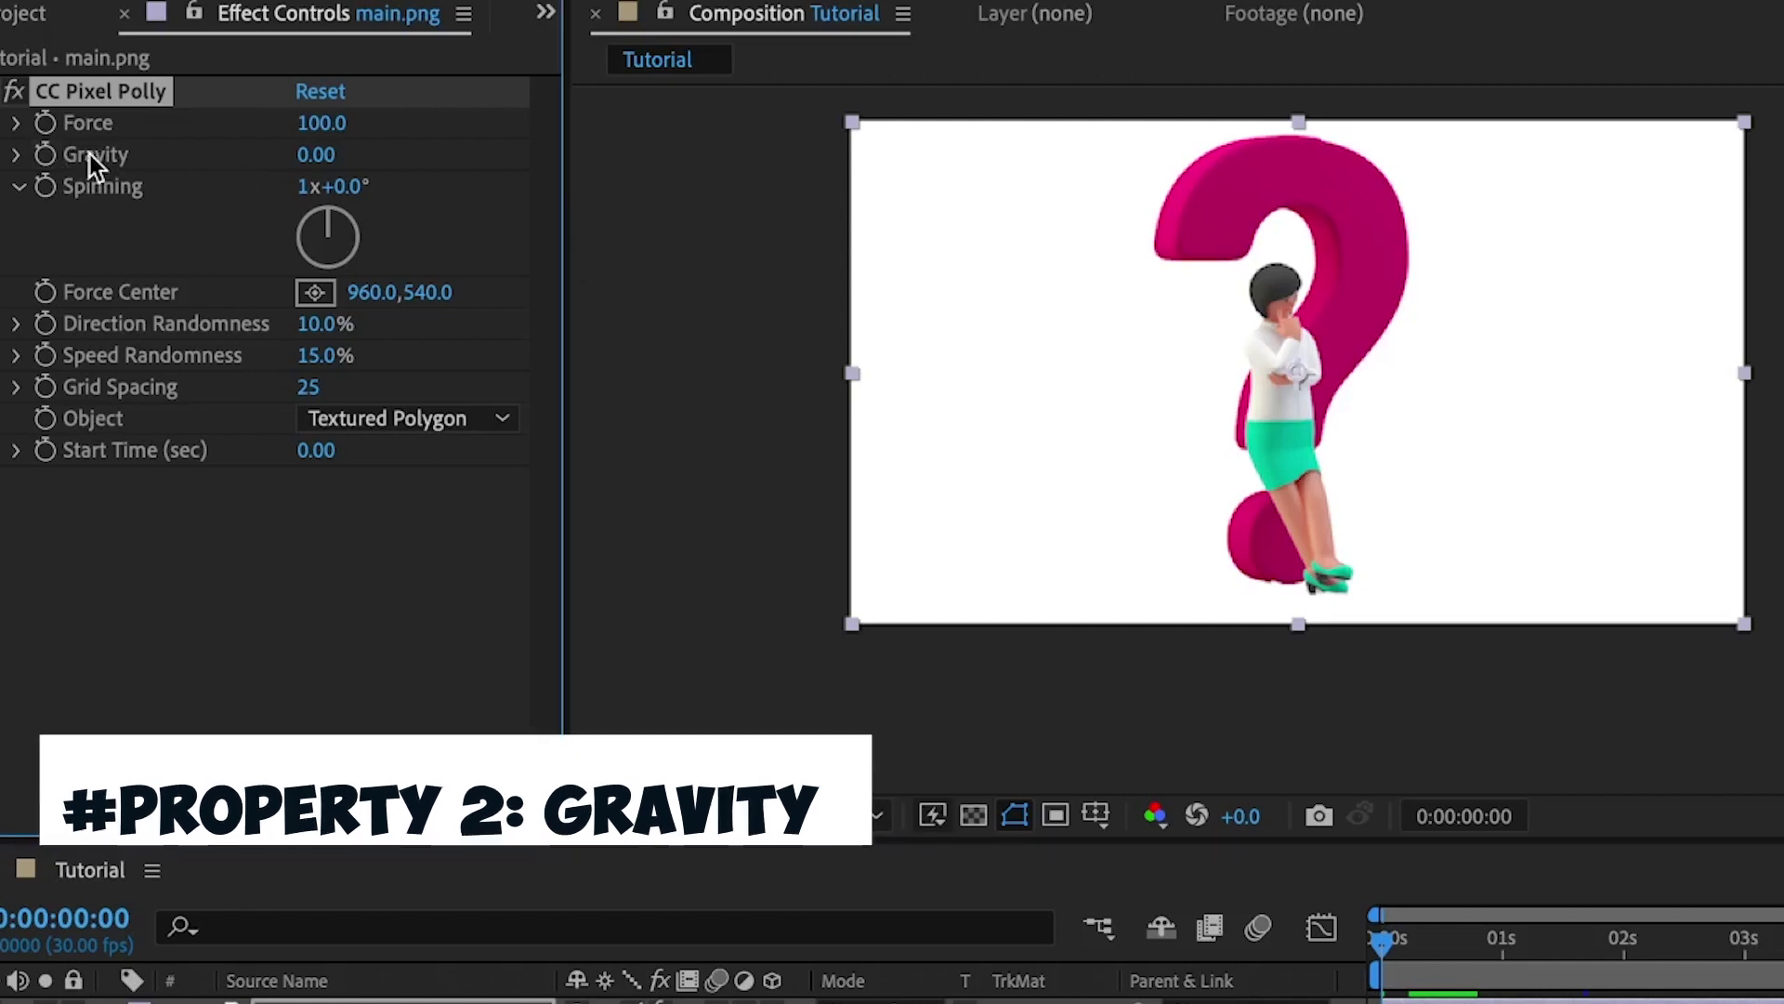
Step: Preview Gravity at 1, 1.48 and -2 to see shards fall or rise
left_click(1379, 942)
key("Page_Down")
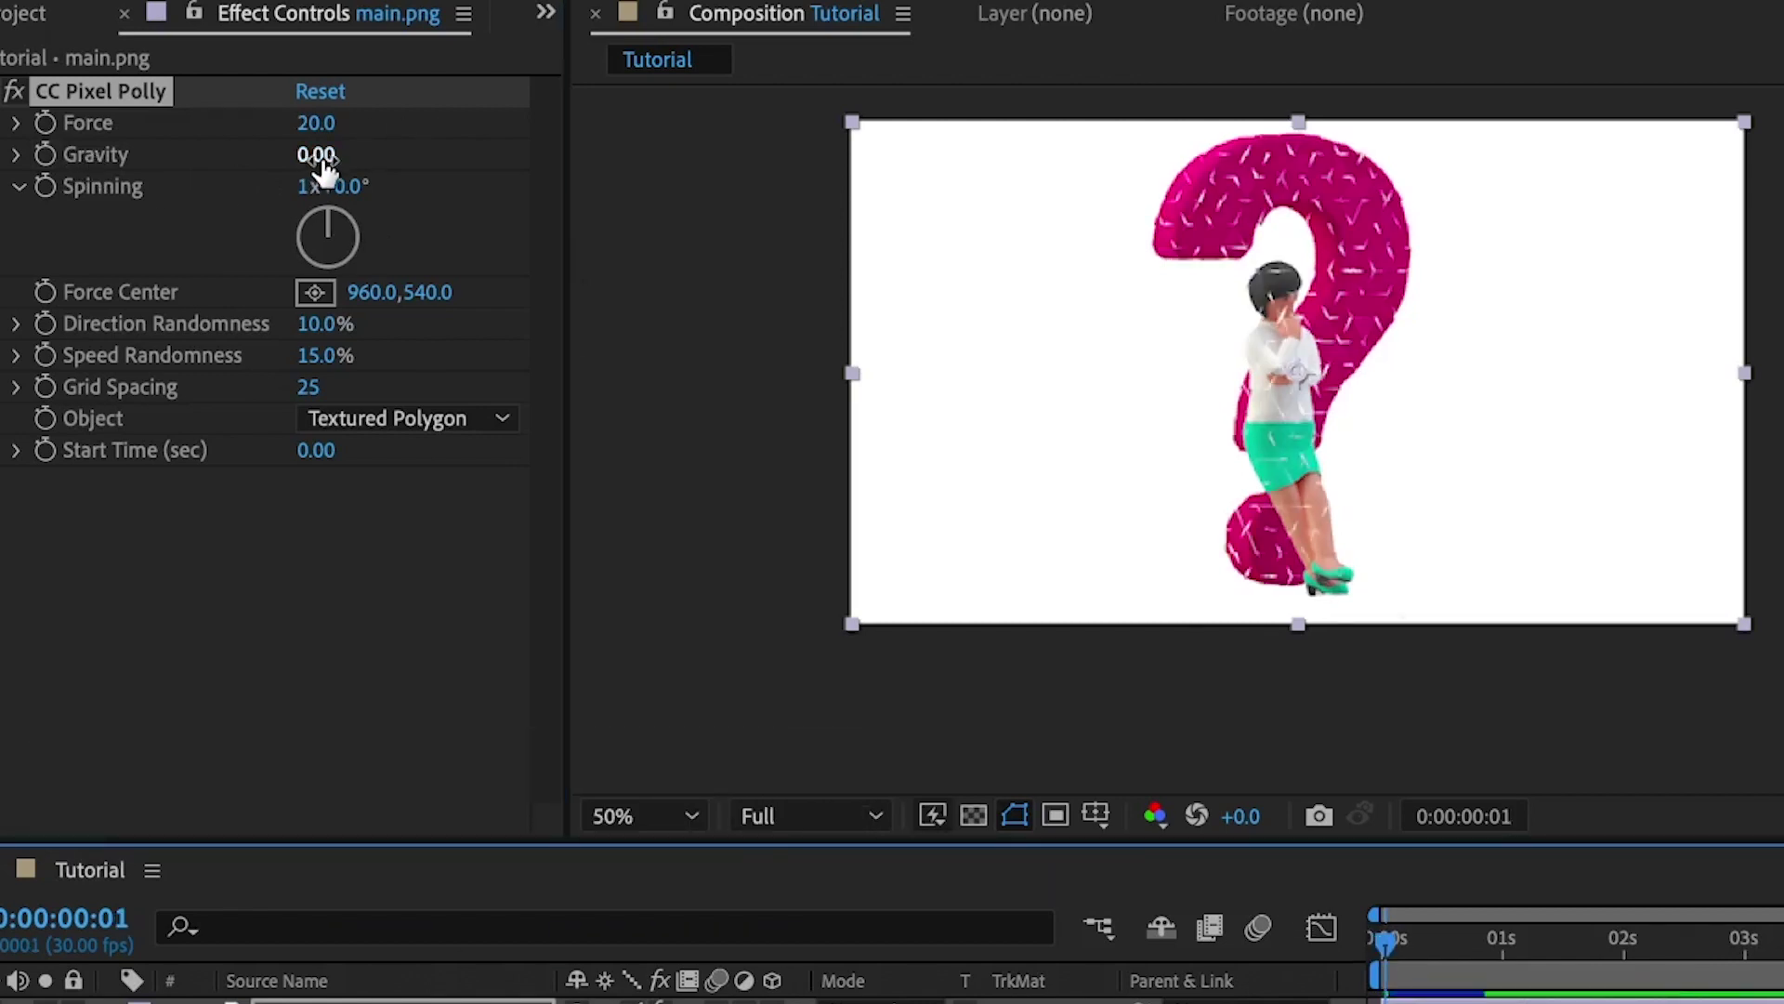
left_click(319, 156)
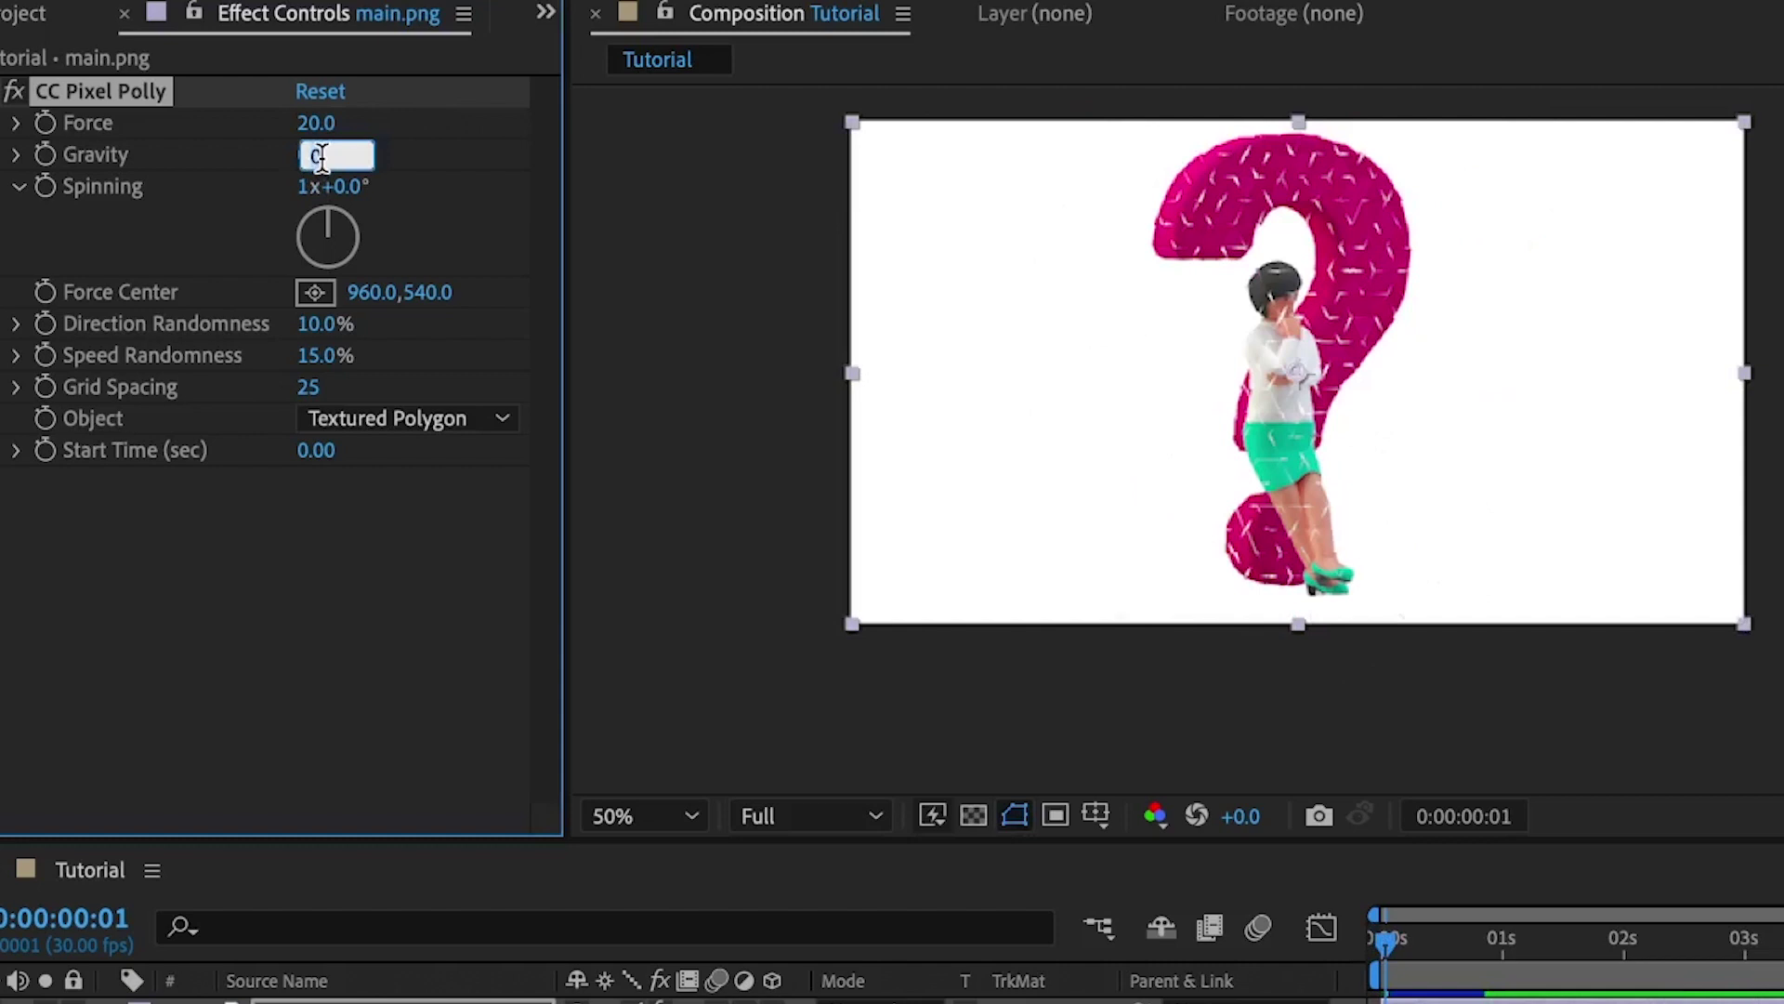
key("Return")
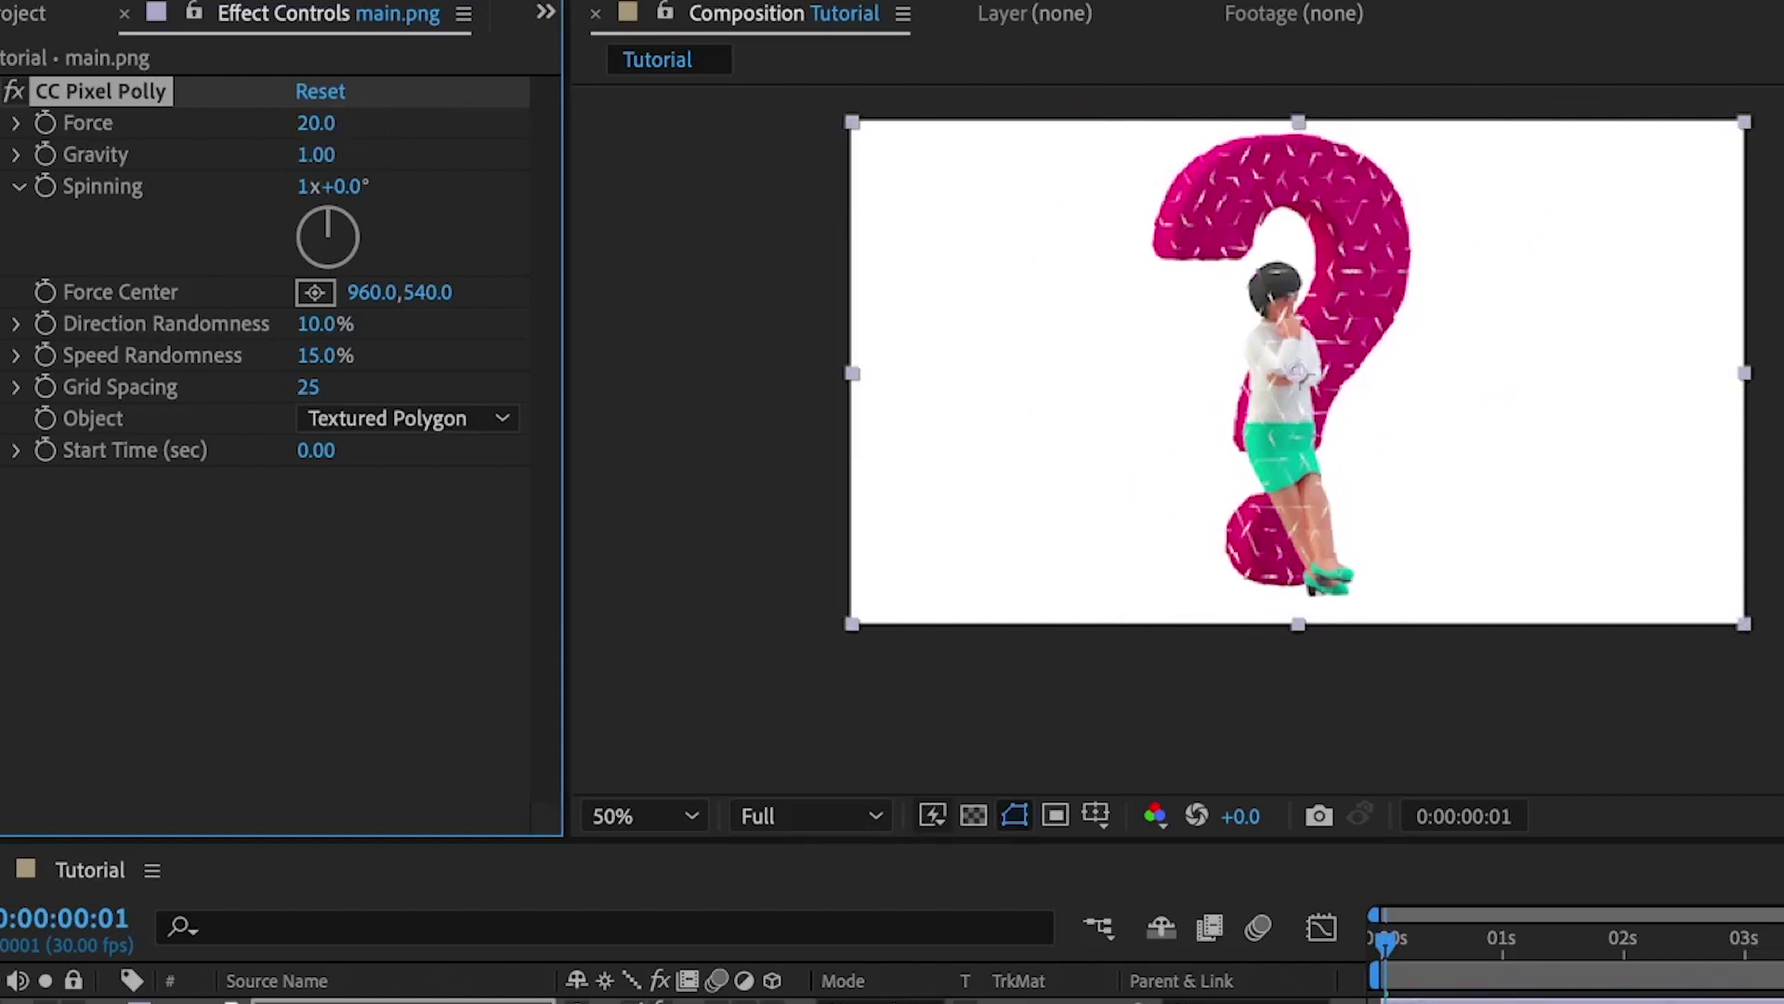
key("ctrl+shift+h")
key("space")
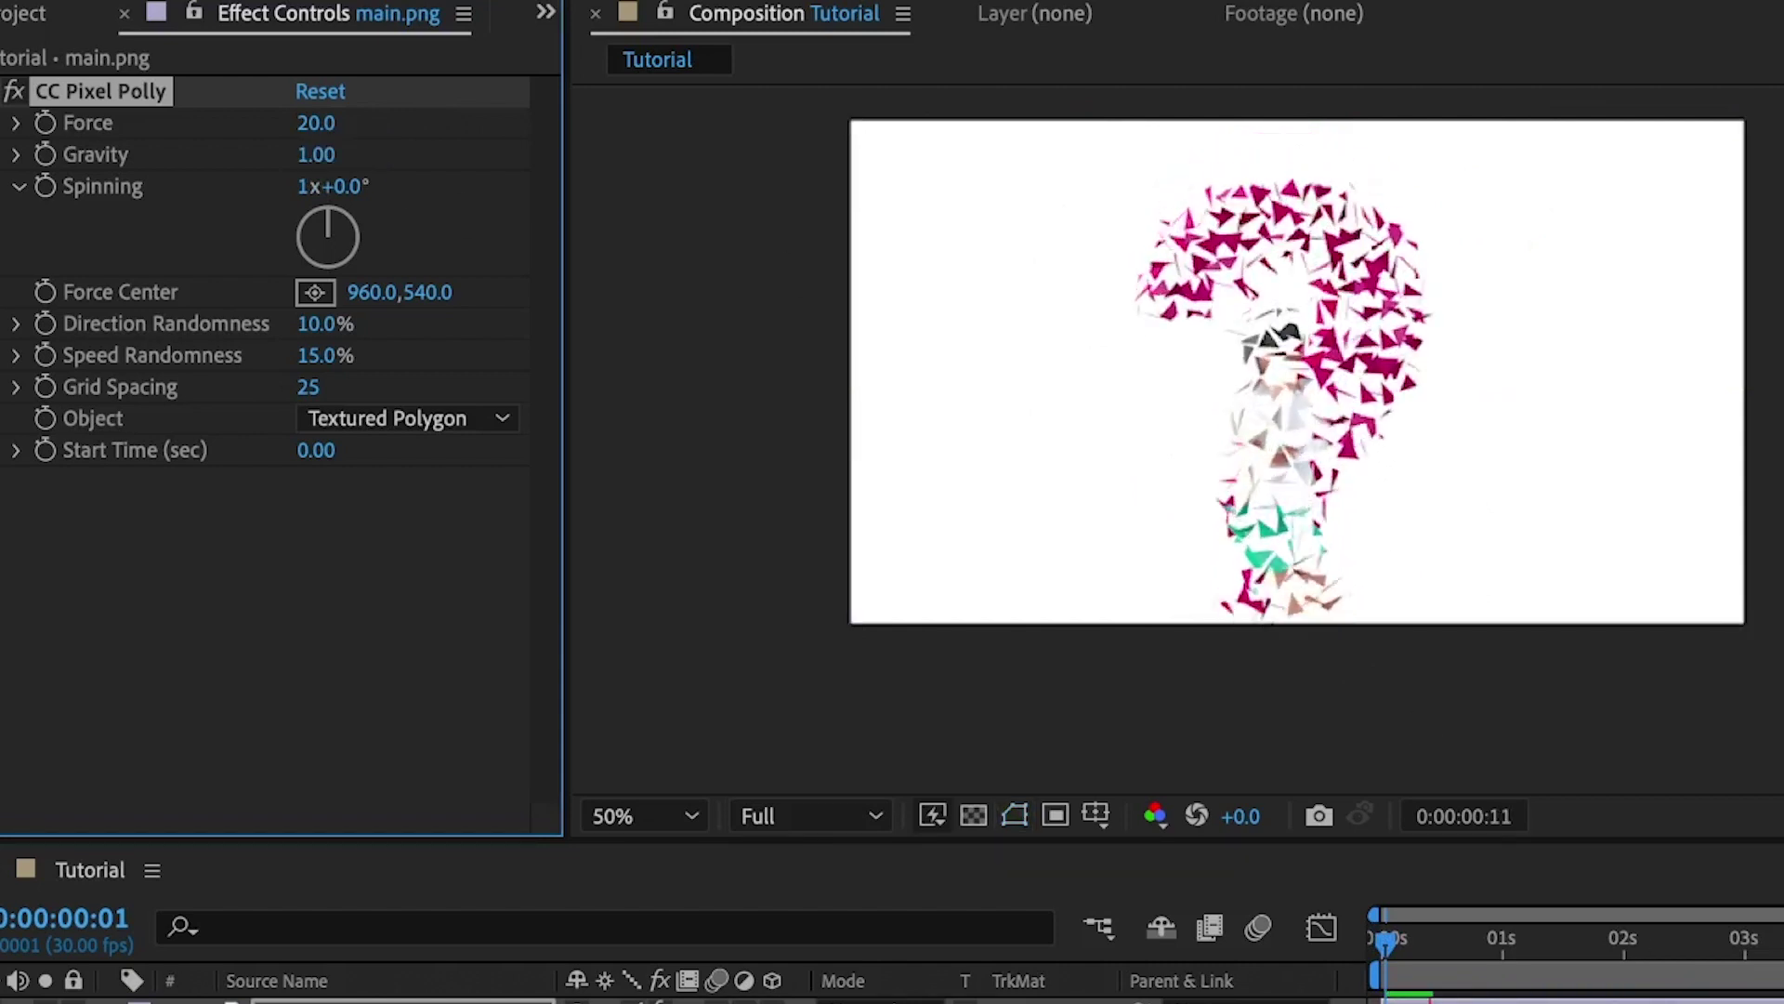
left_click_drag(316, 154, 365, 141)
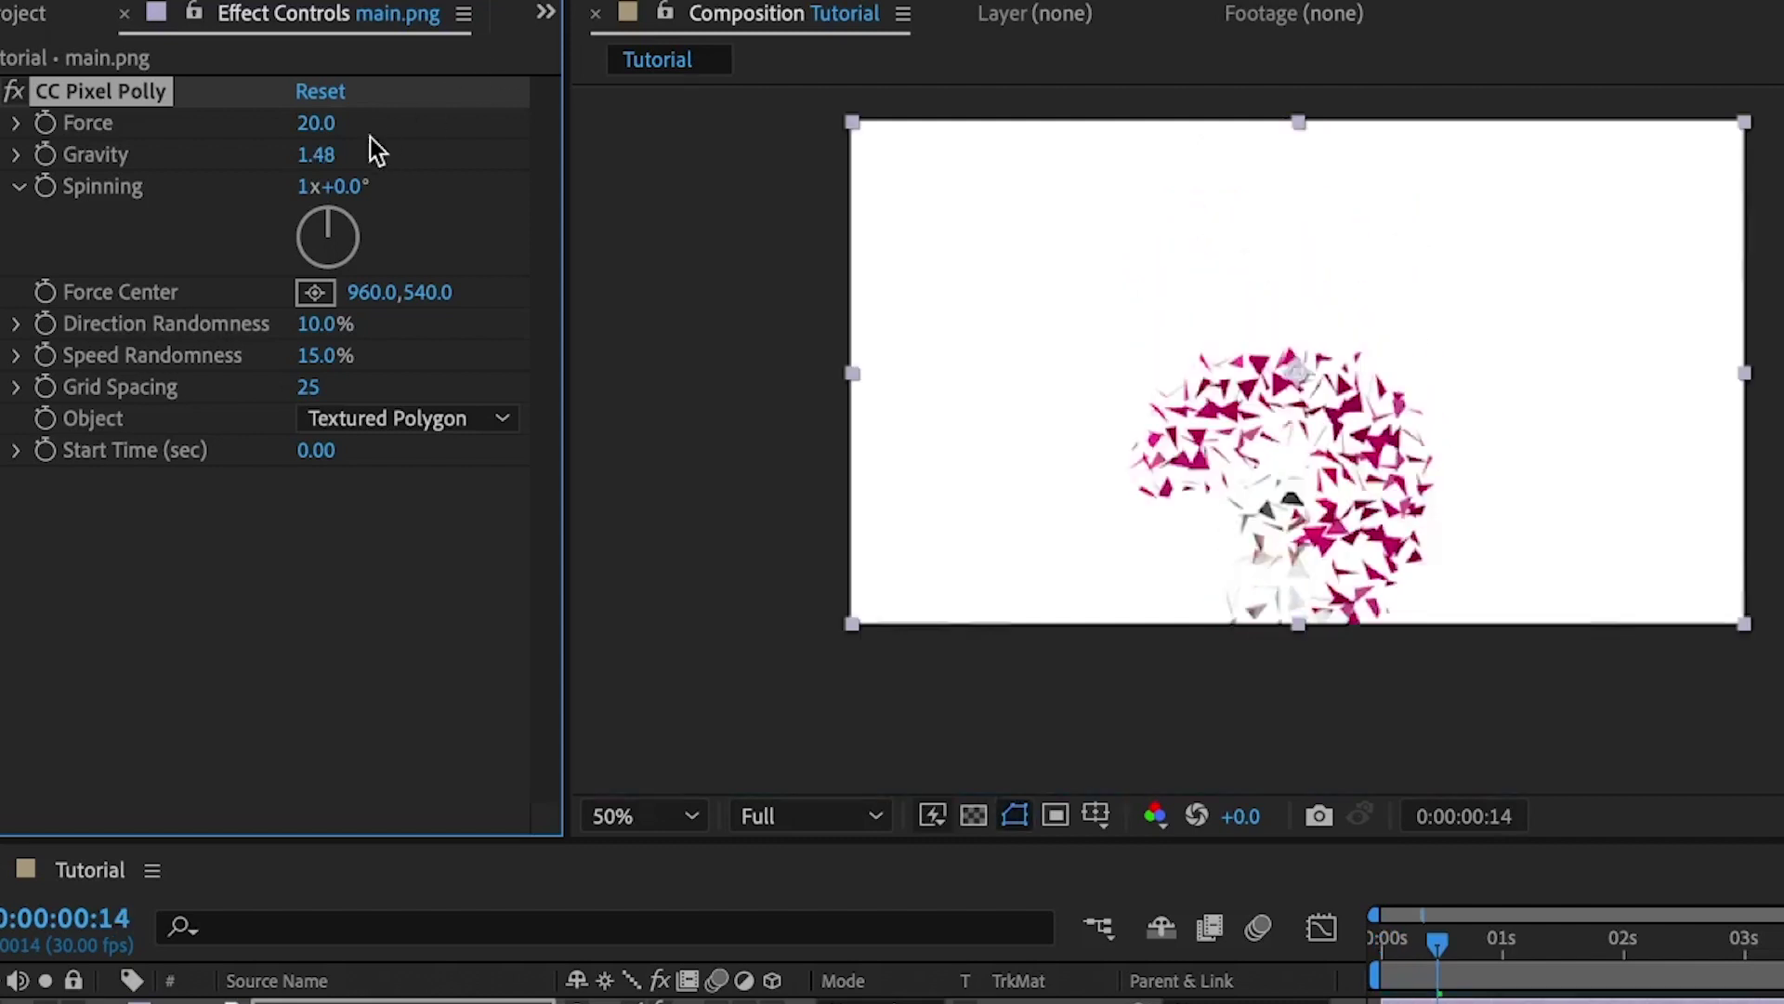
left_click(314, 154)
key("Return")
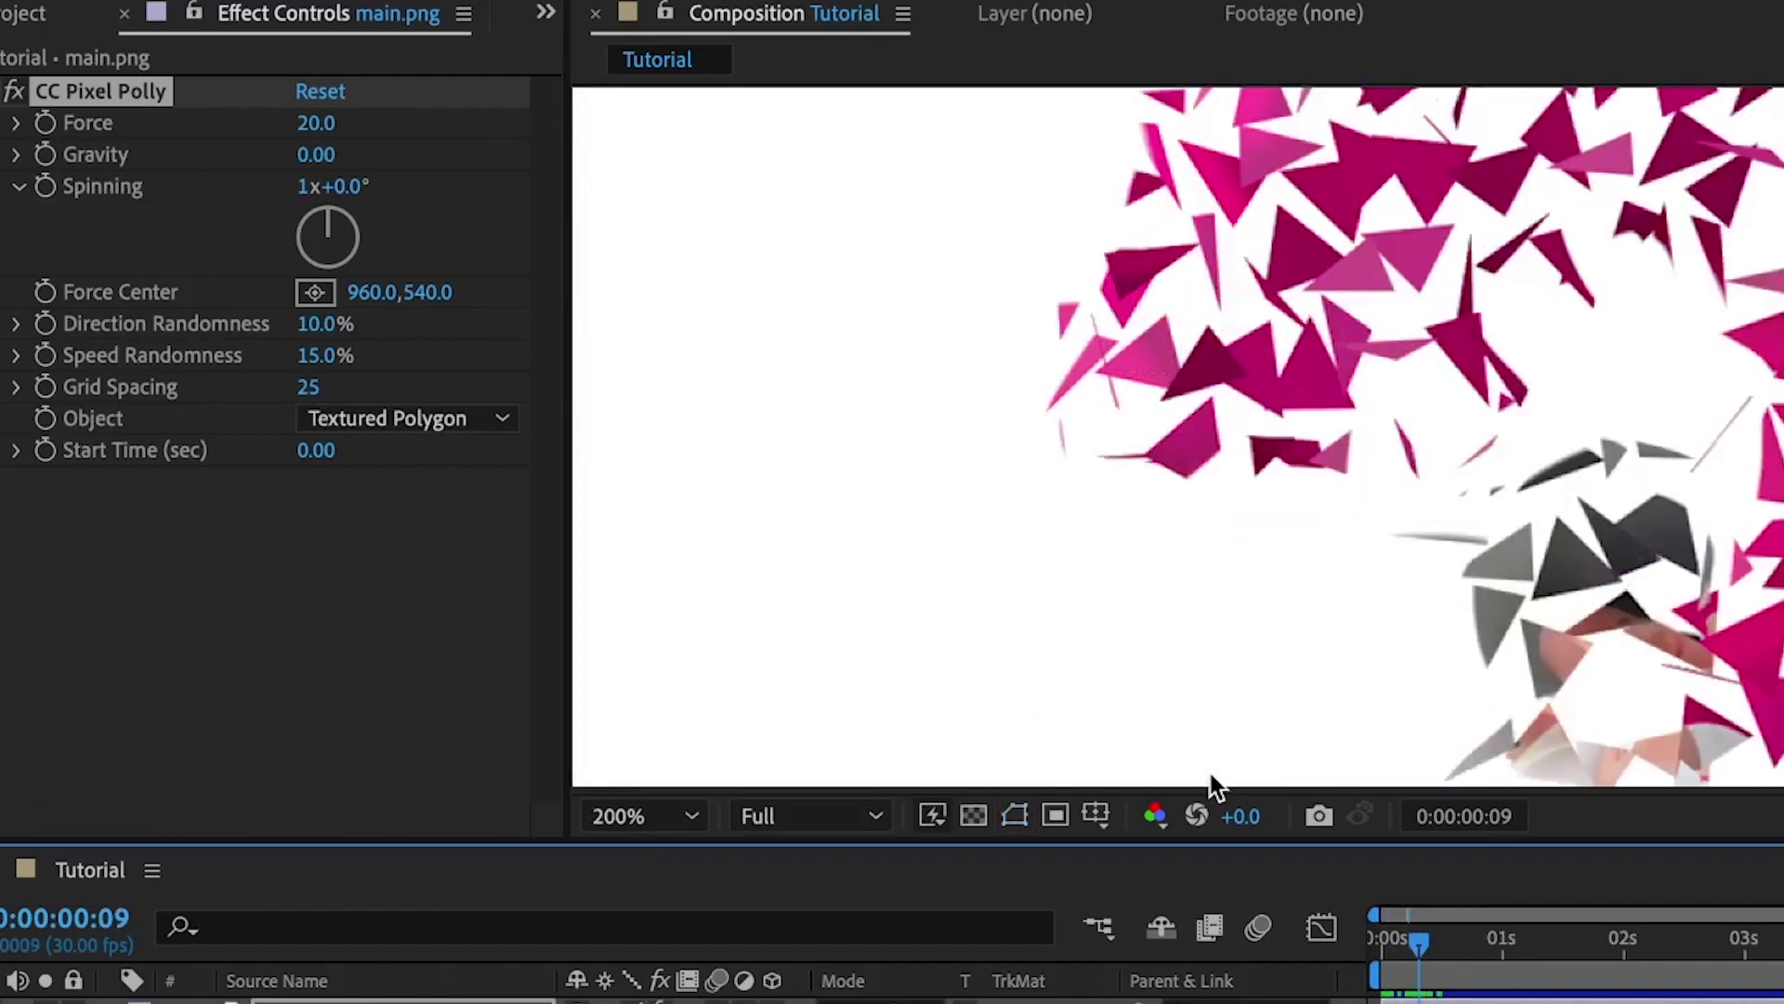
Step: Preview the shatter with Spinning at 0 revolutions
key("space")
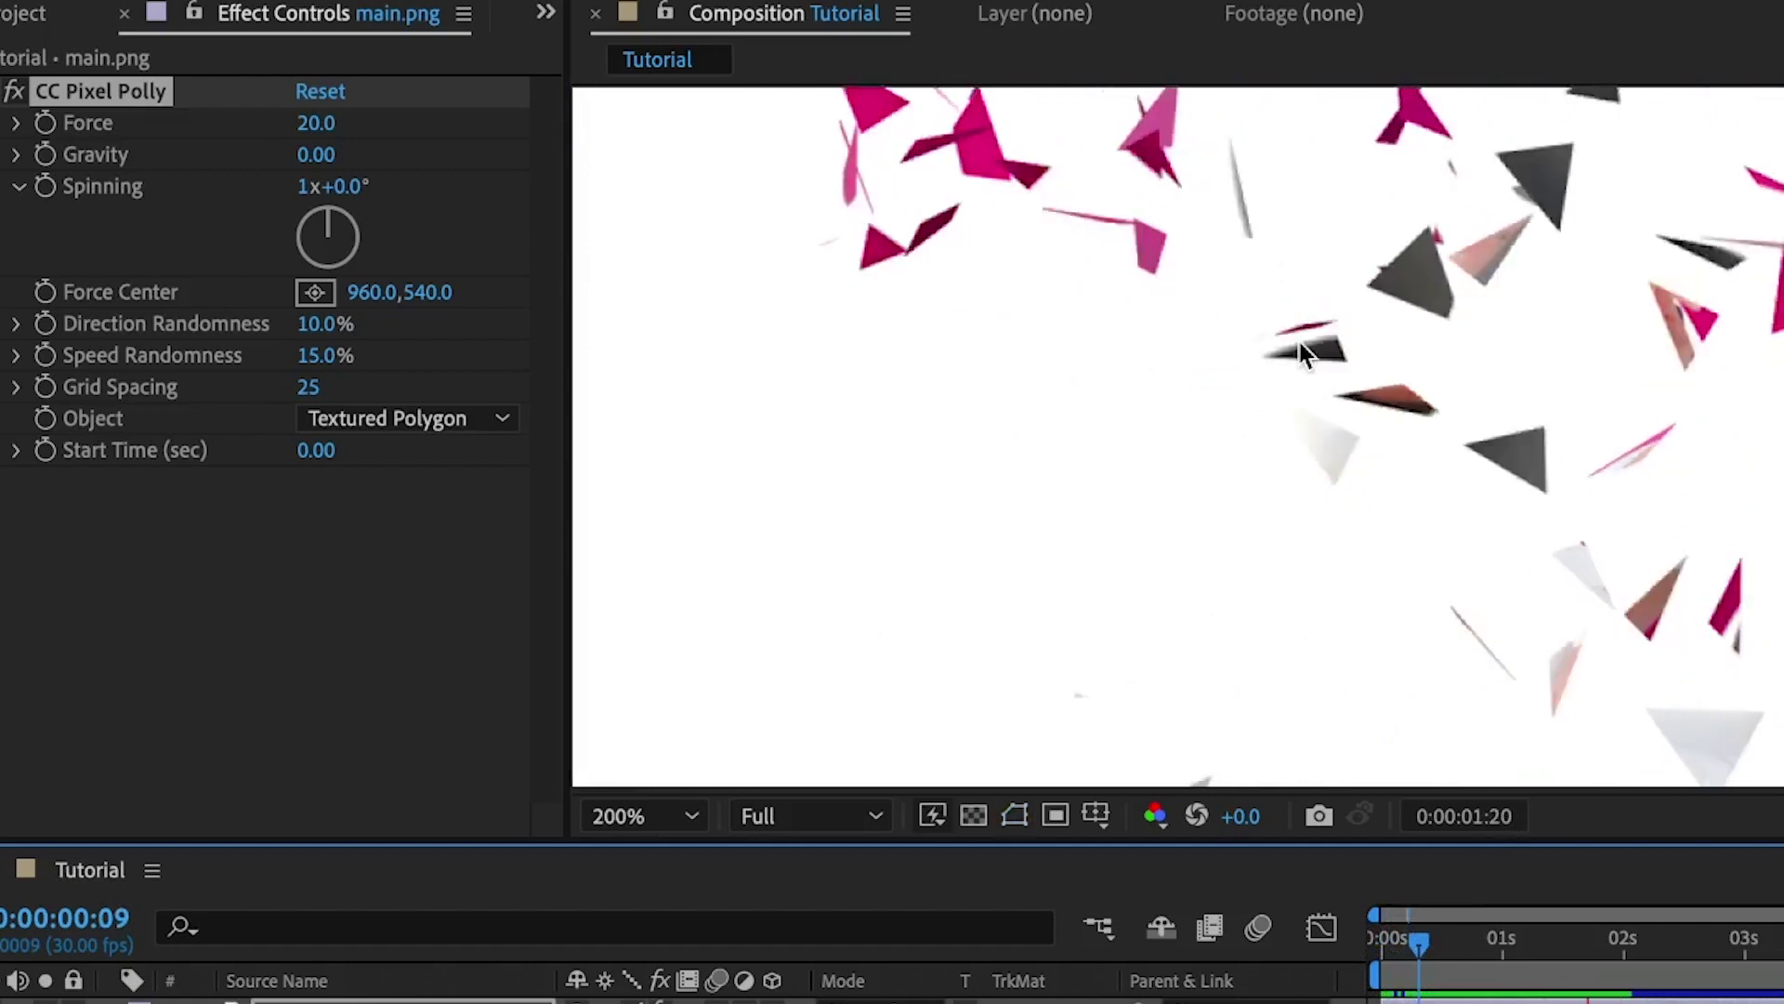
key("space")
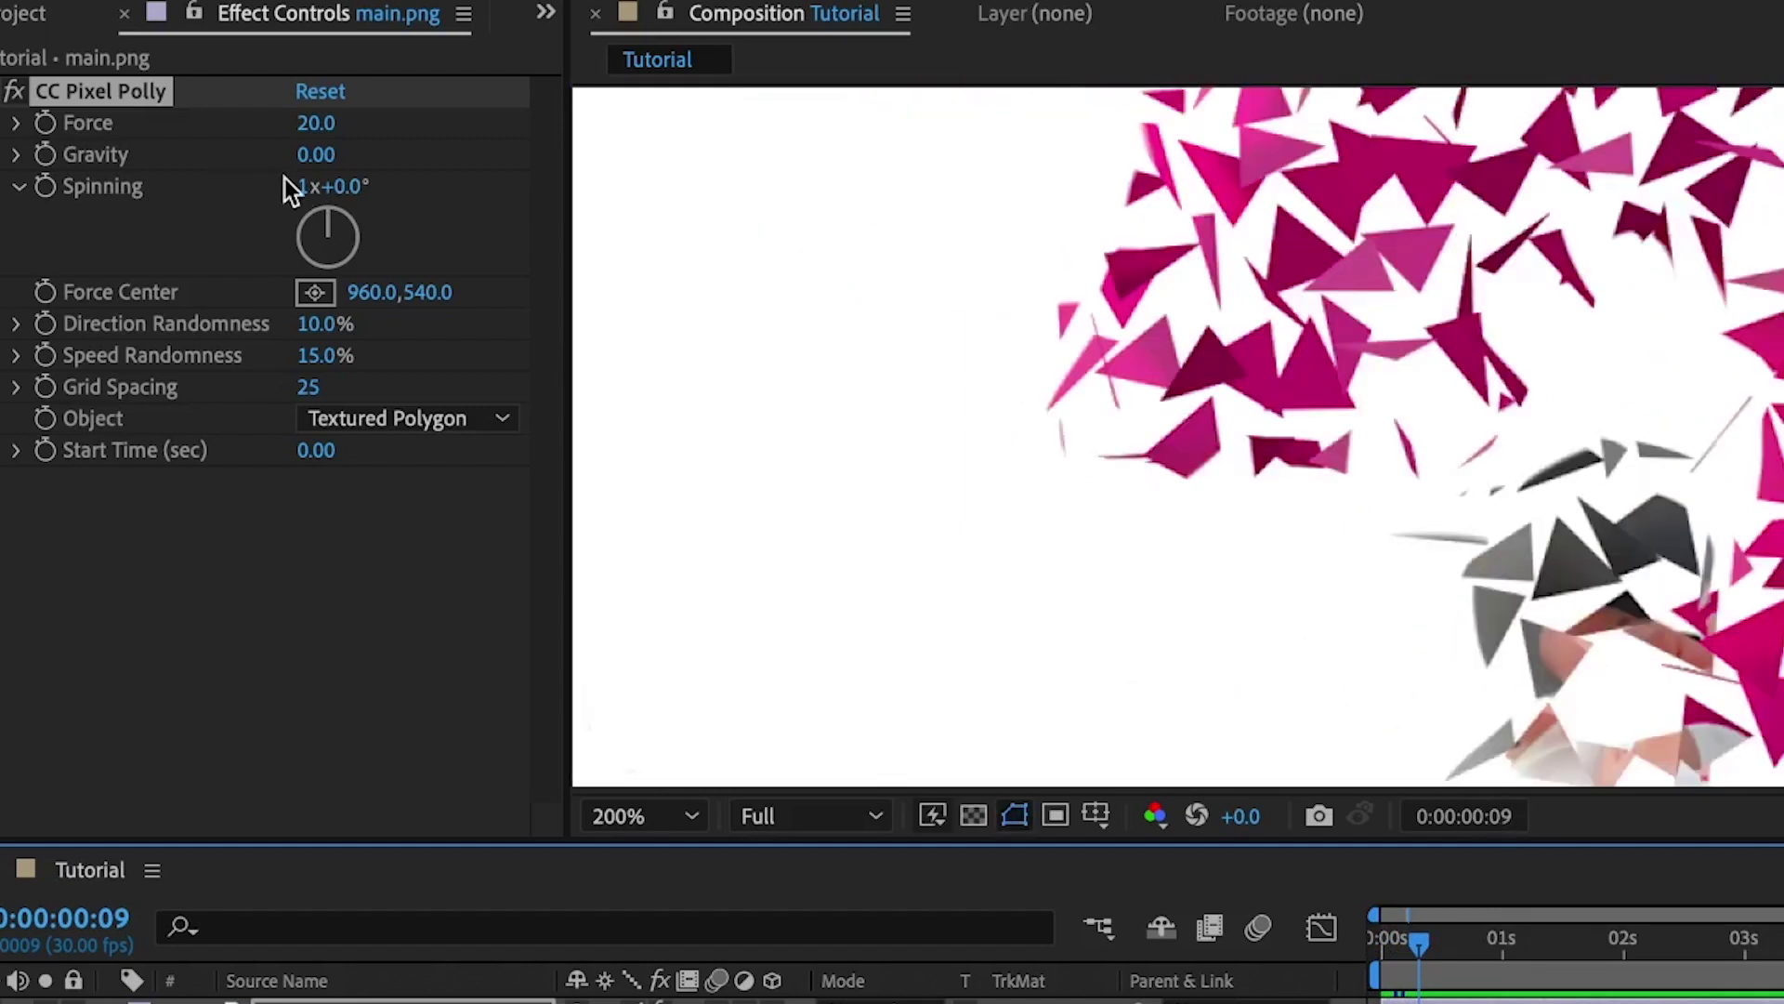
left_click(344, 186)
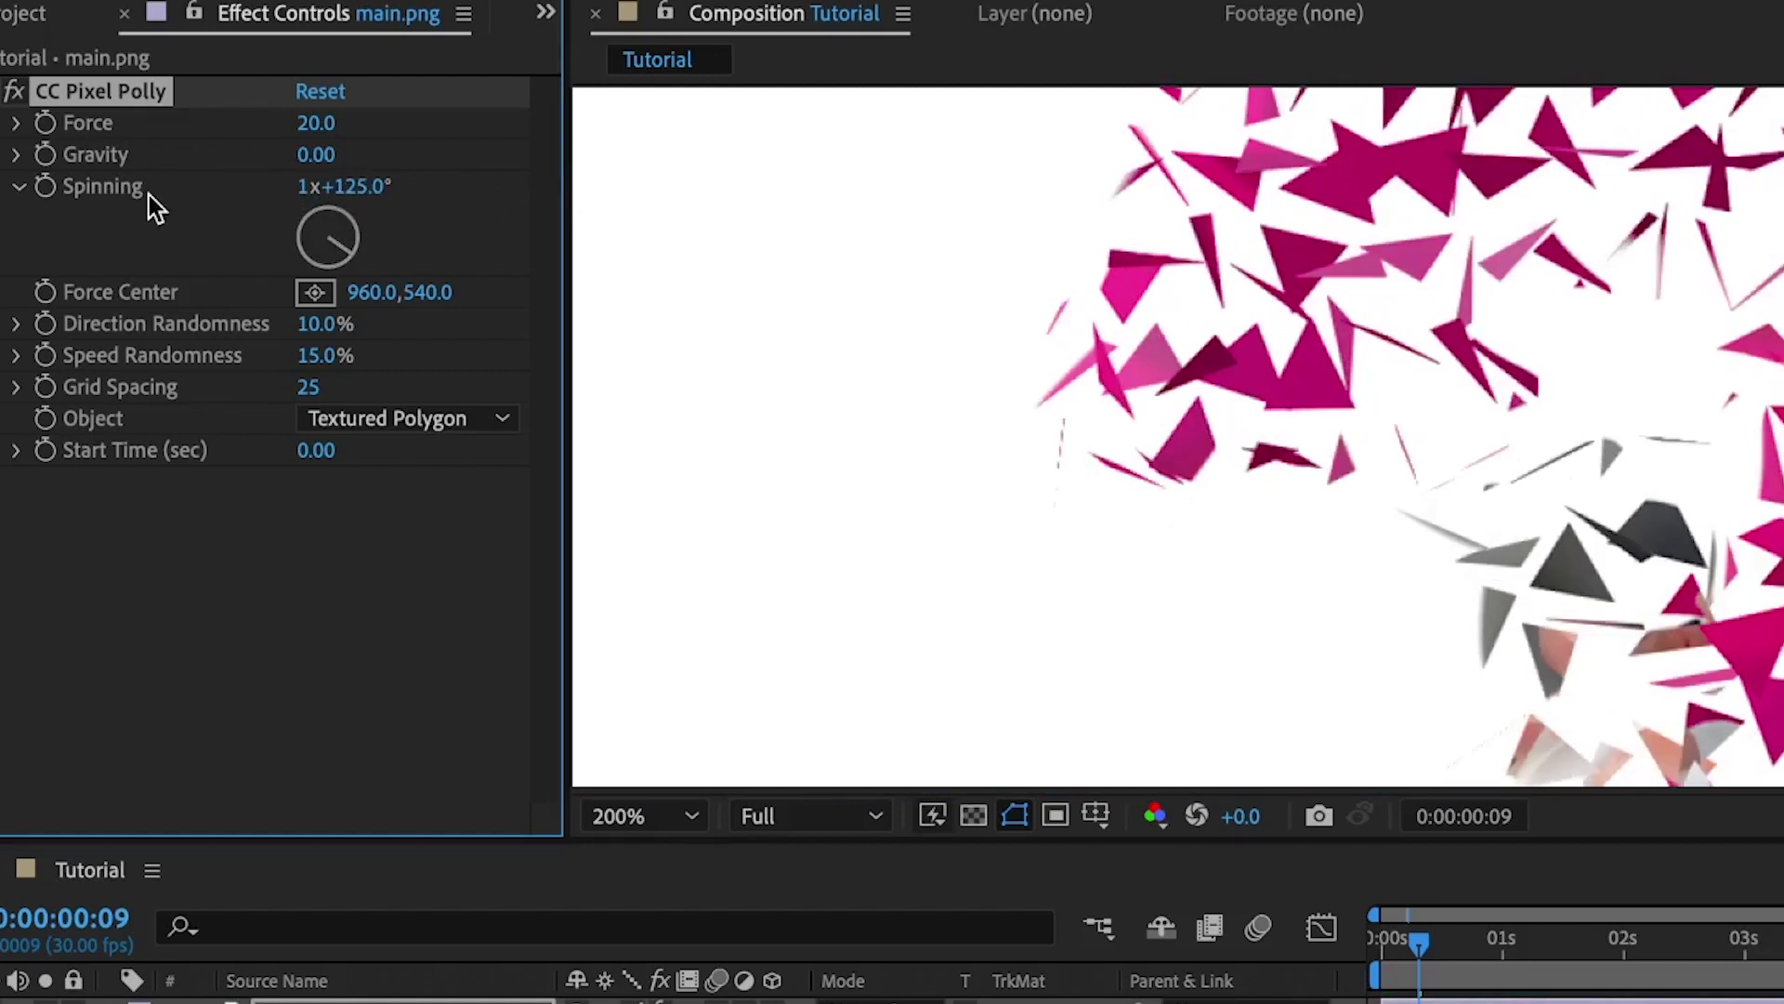
left_click(306, 188)
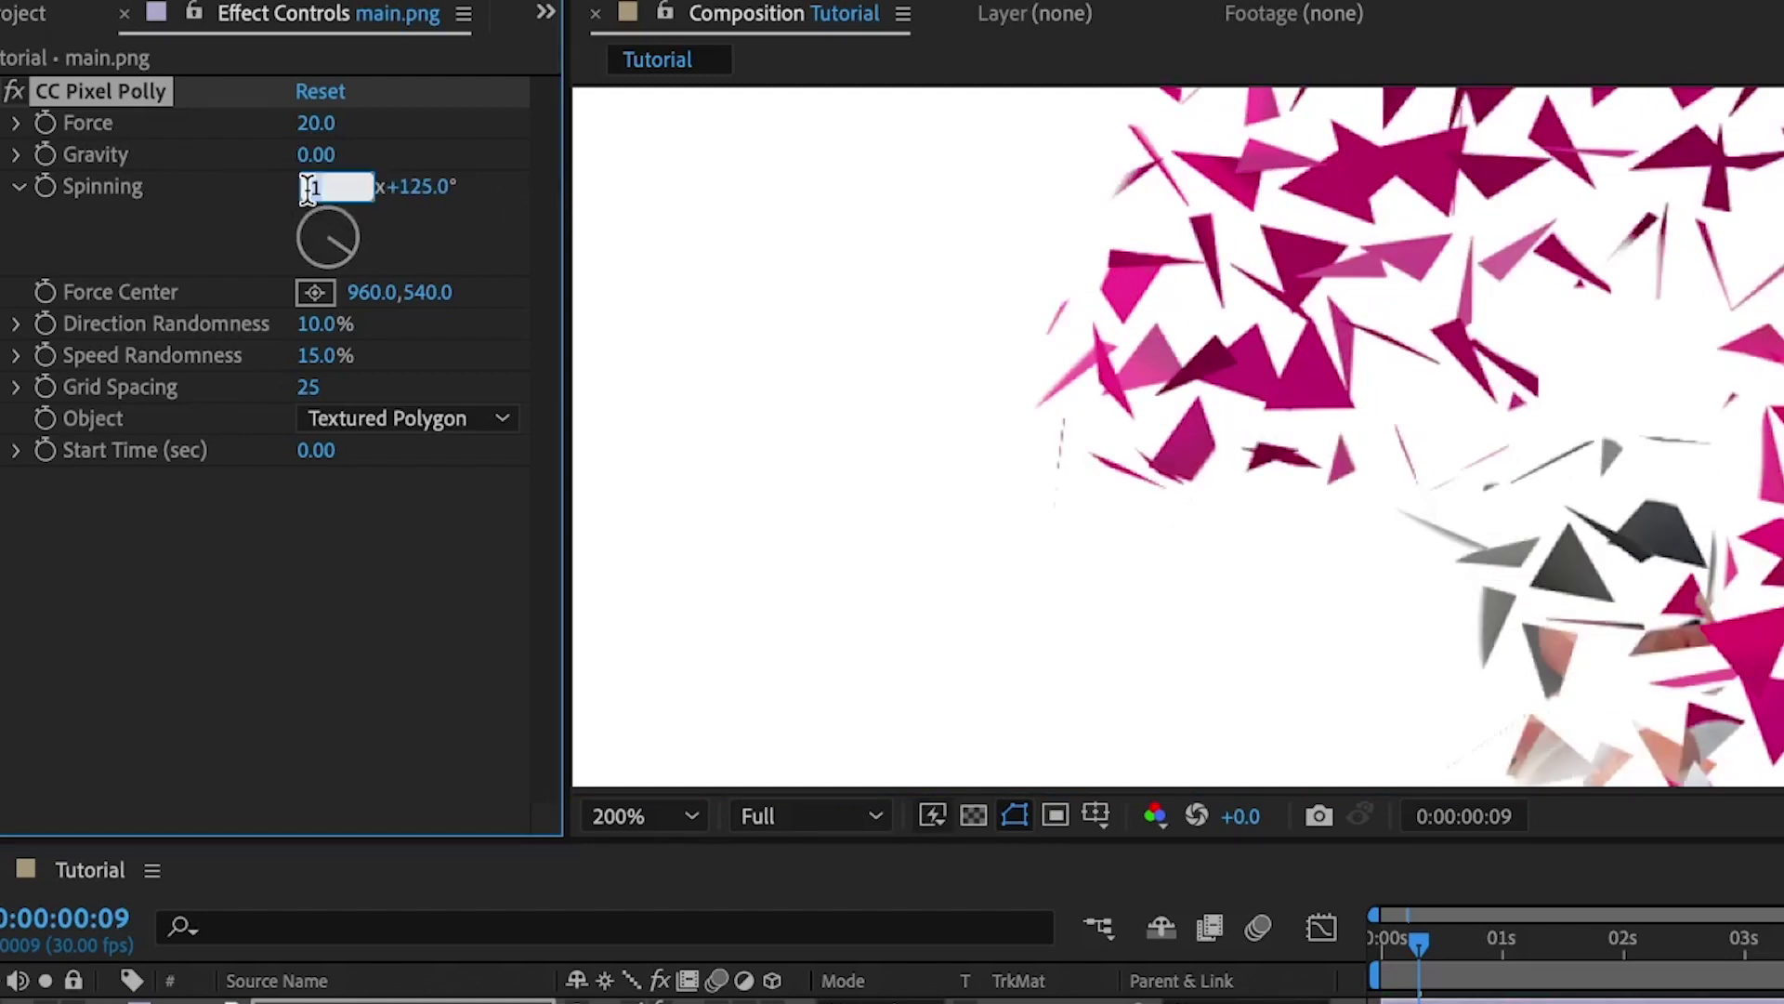
key("Return")
left_click(370, 185)
key("Return")
key("space")
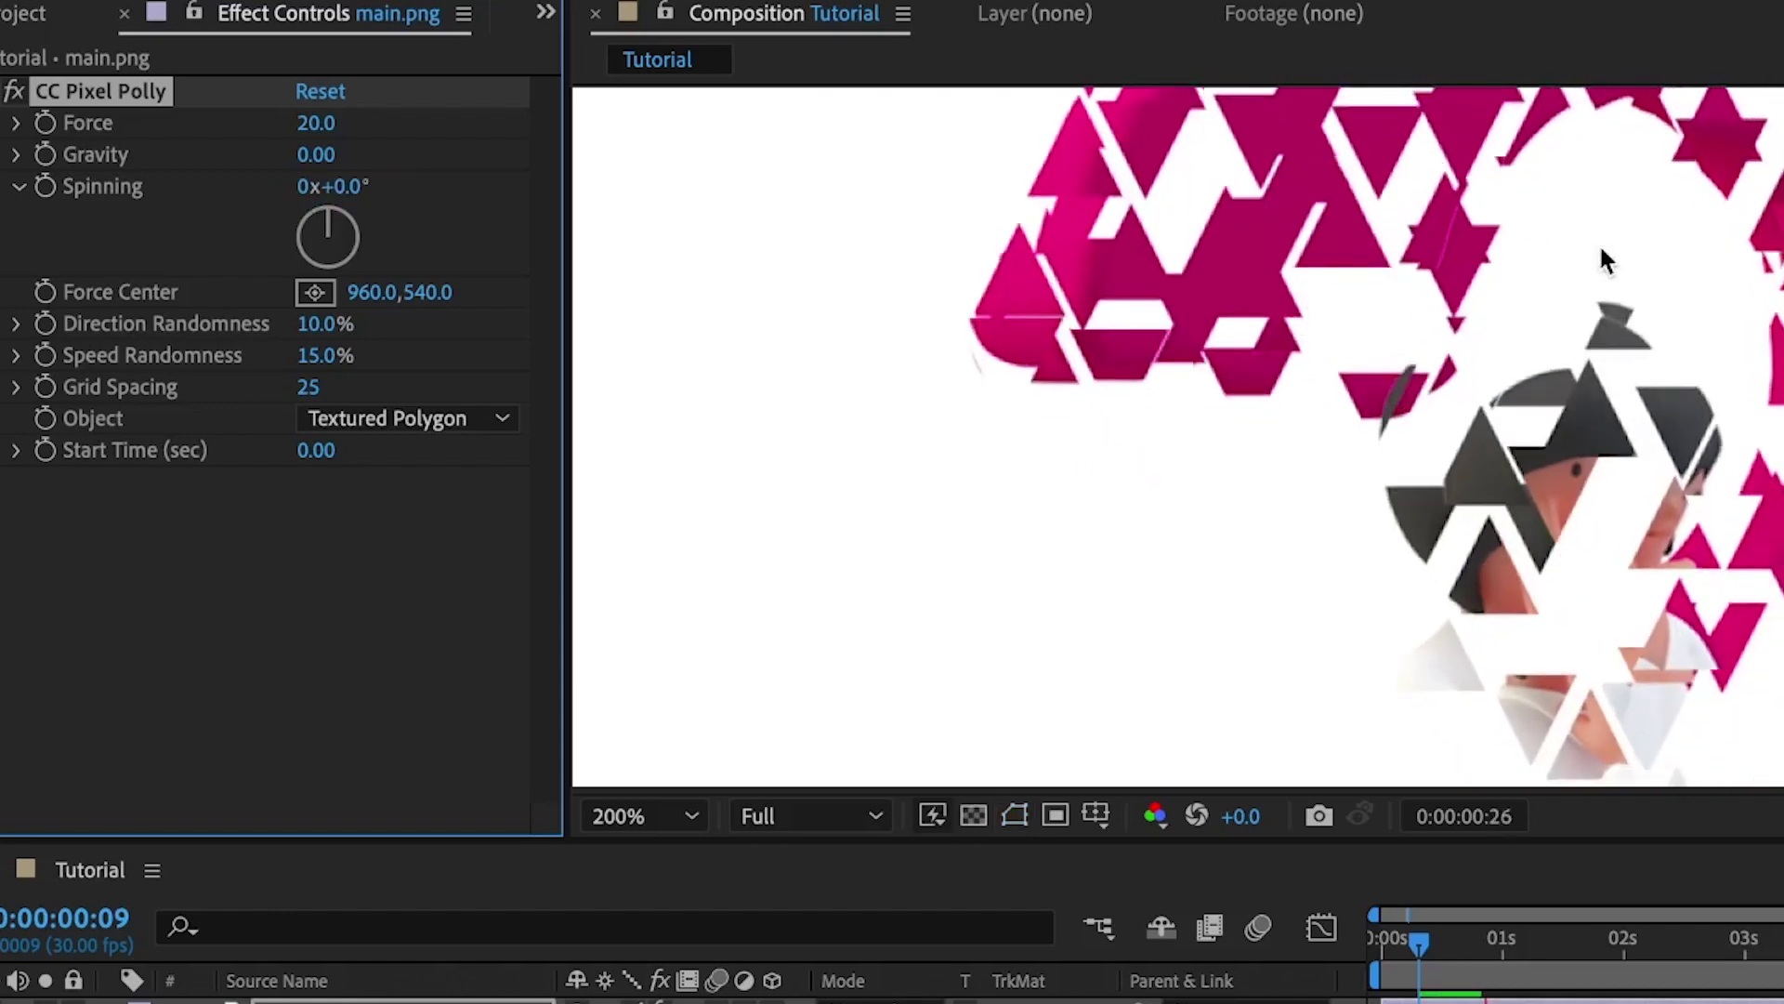
Step: Stop playback and set Spinning revolutions to 1
scroll(1347, 405, "down", 3)
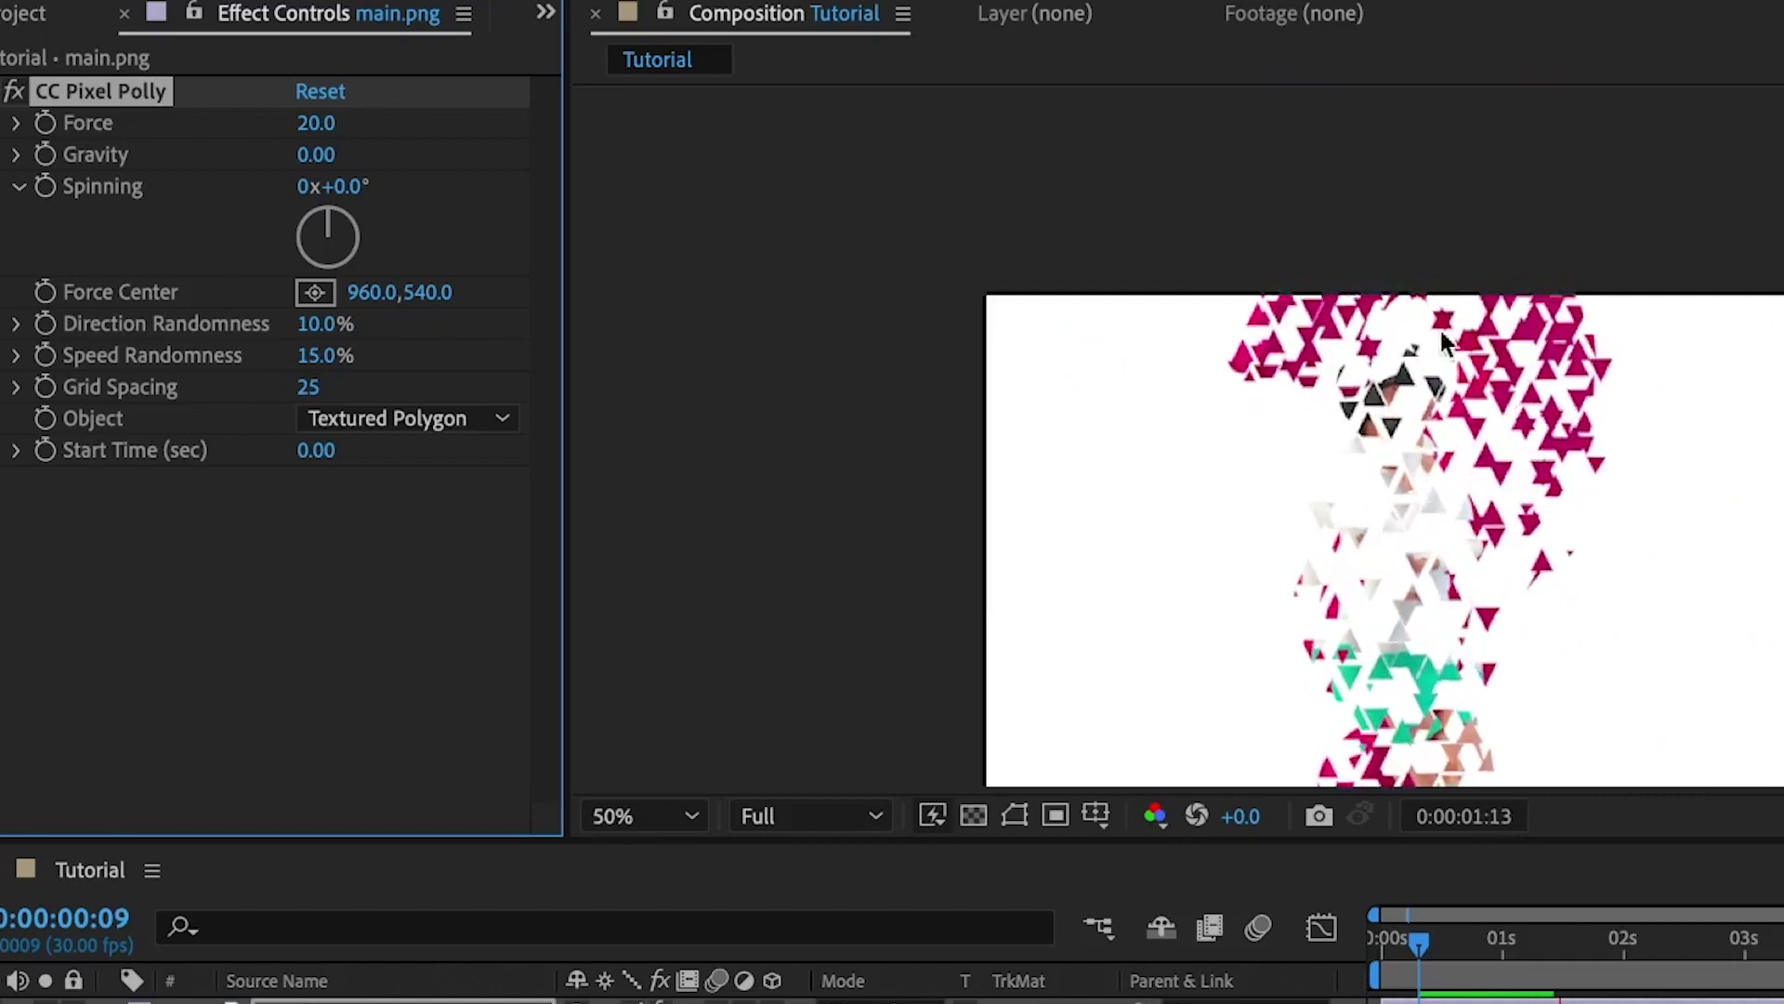
left_click(1420, 943)
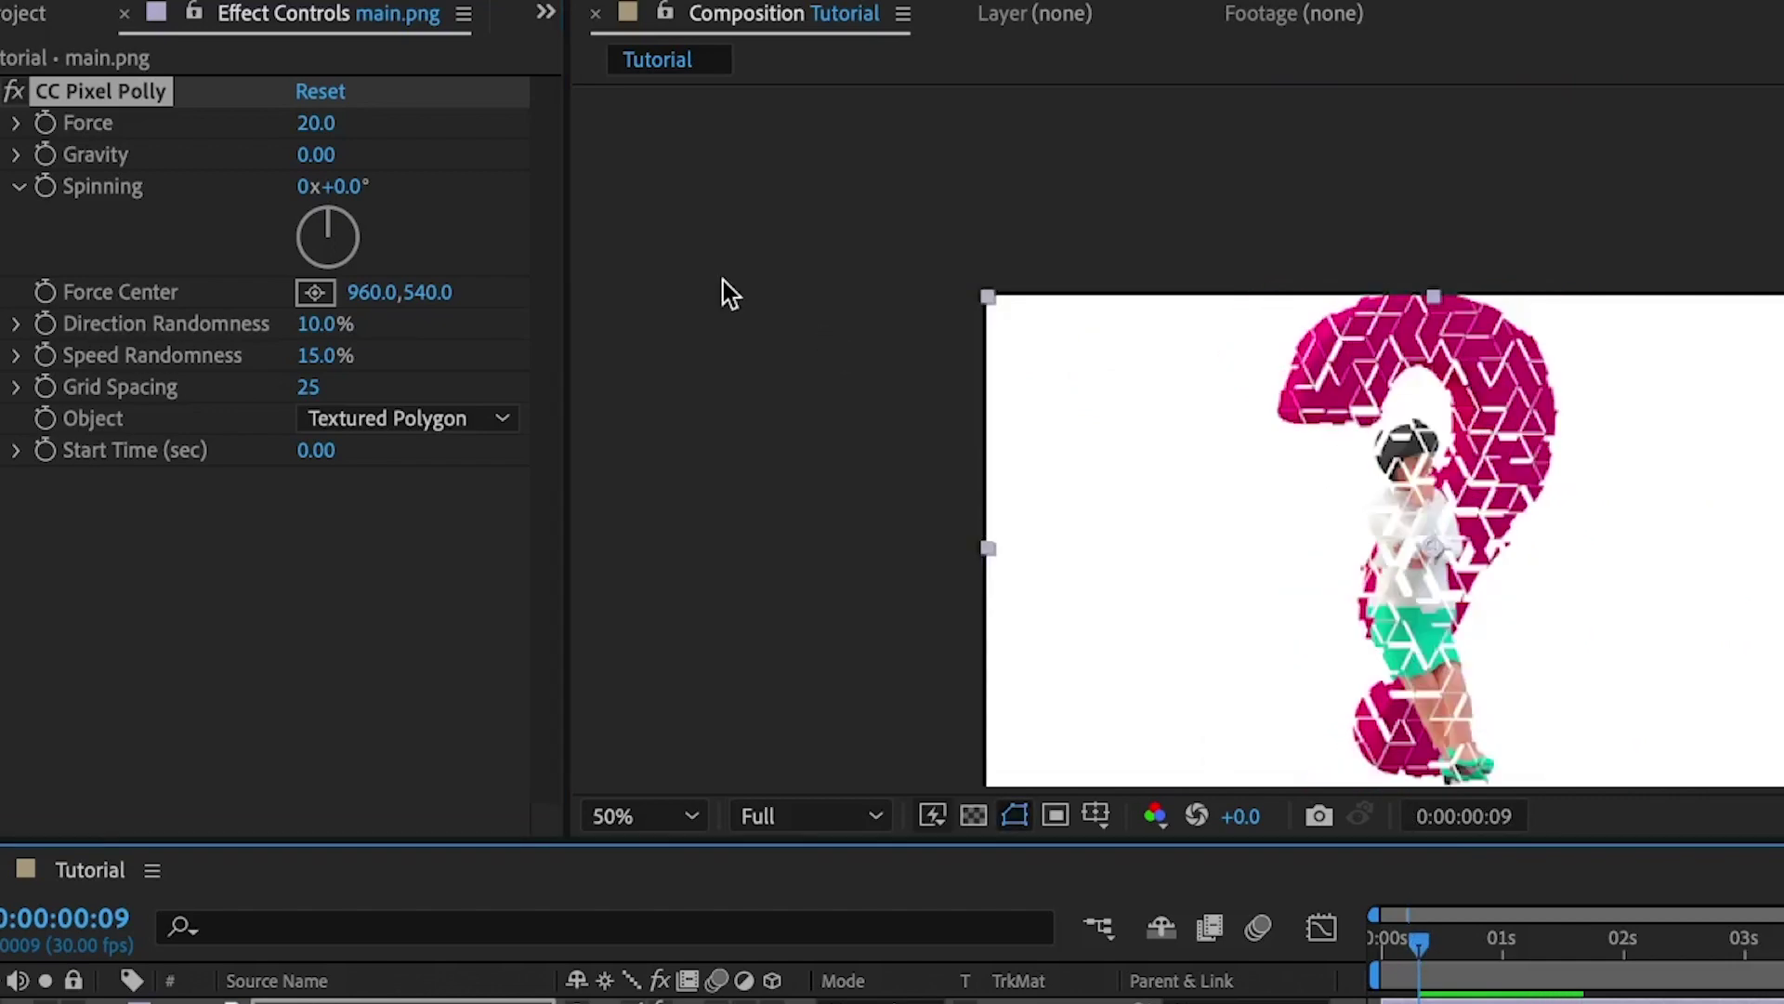
left_click(303, 187)
type("1")
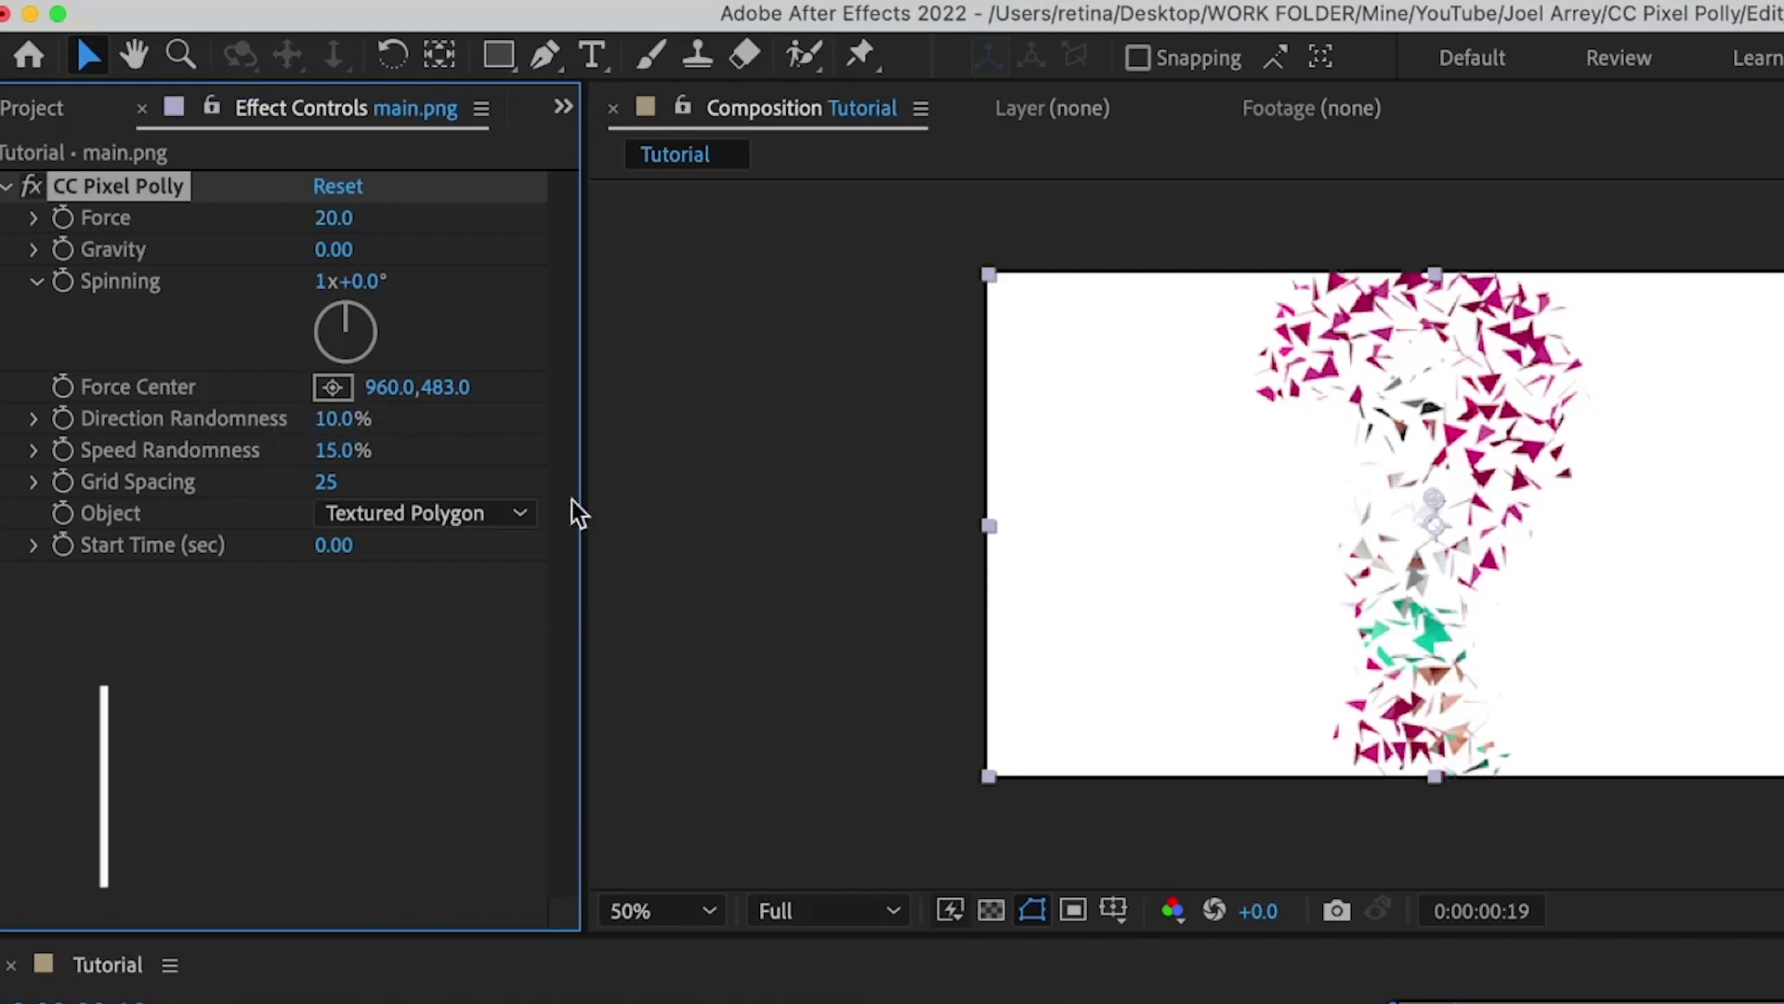
Step: Raise Direction Randomness to 97% and set Grid Spacing to 20 after trying 8
left_click_drag(342, 433, 550, 440)
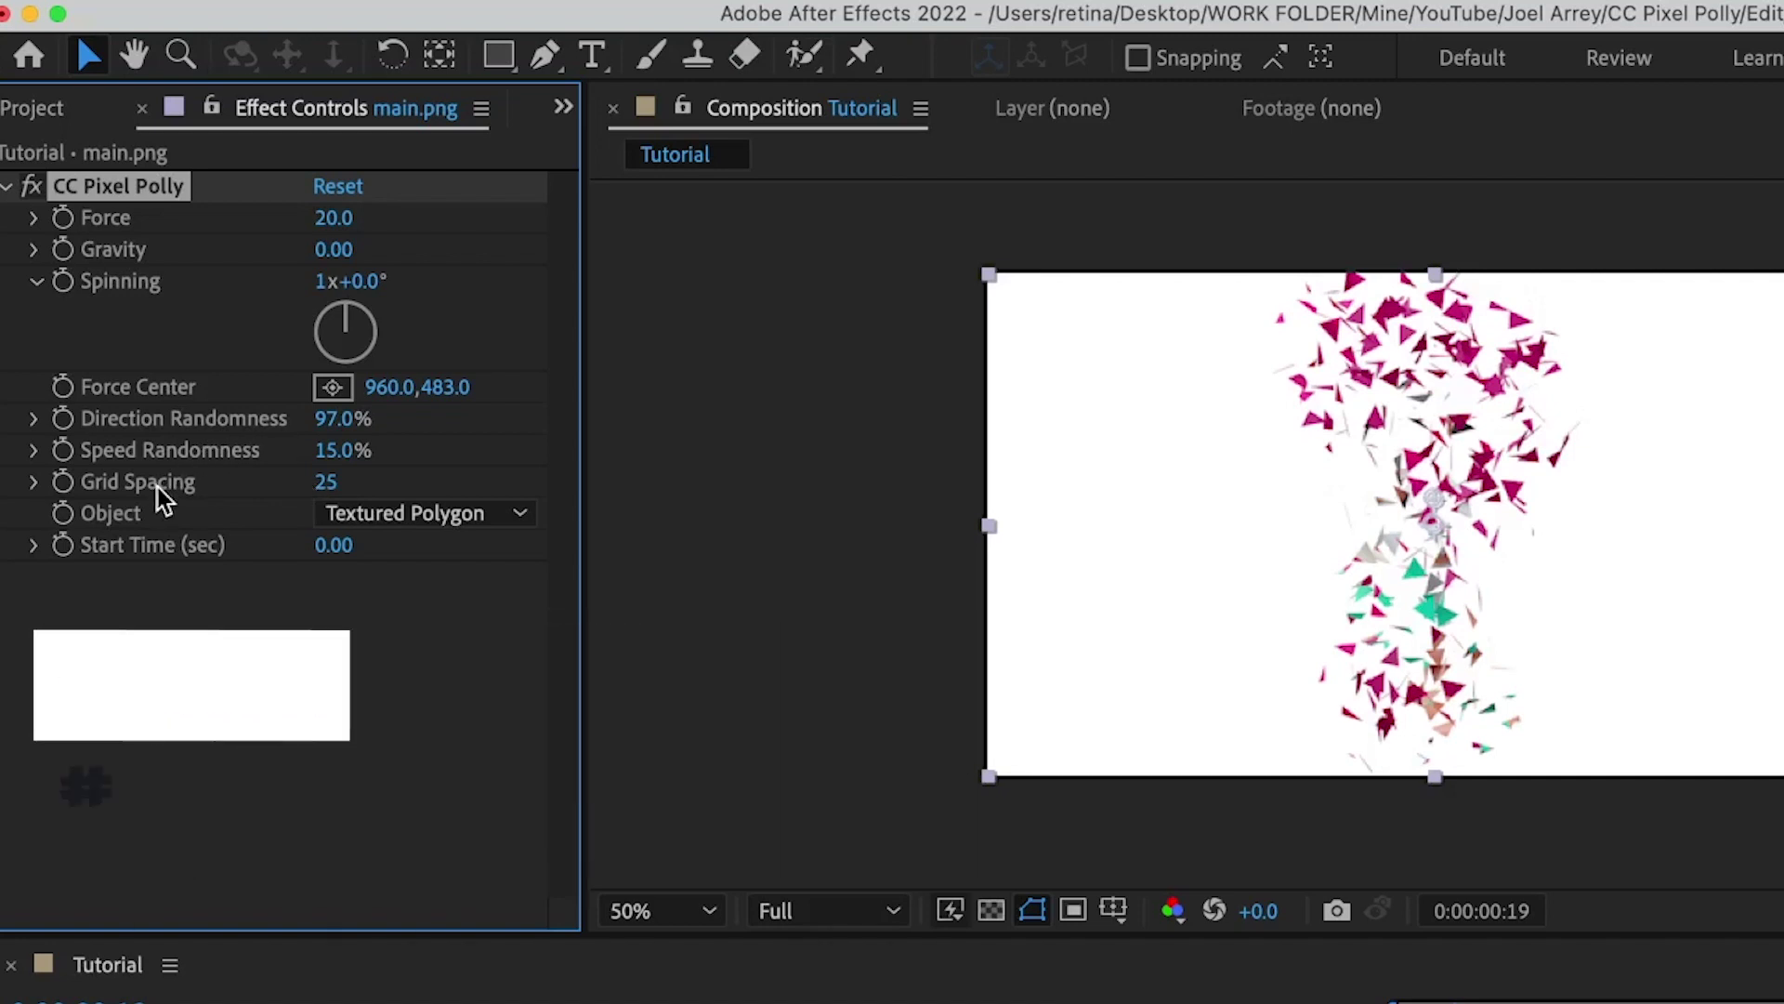
left_click_drag(327, 482, 296, 495)
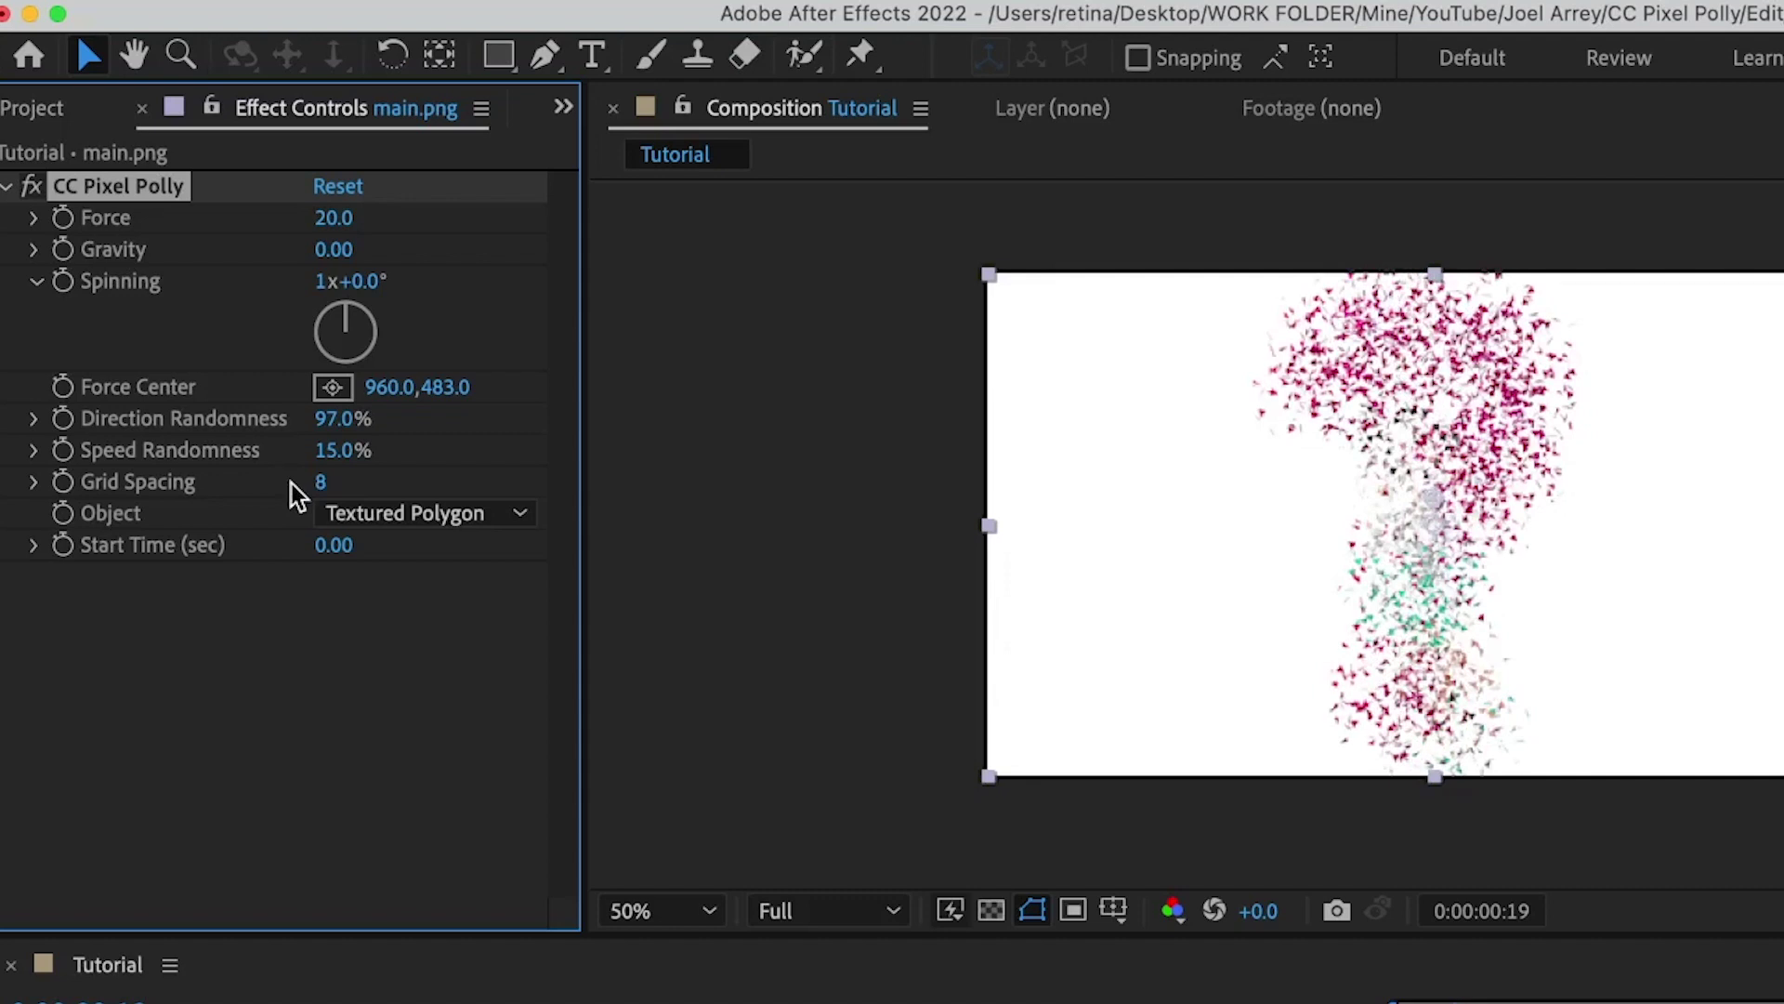
left_click(318, 482)
type("20")
key("Return")
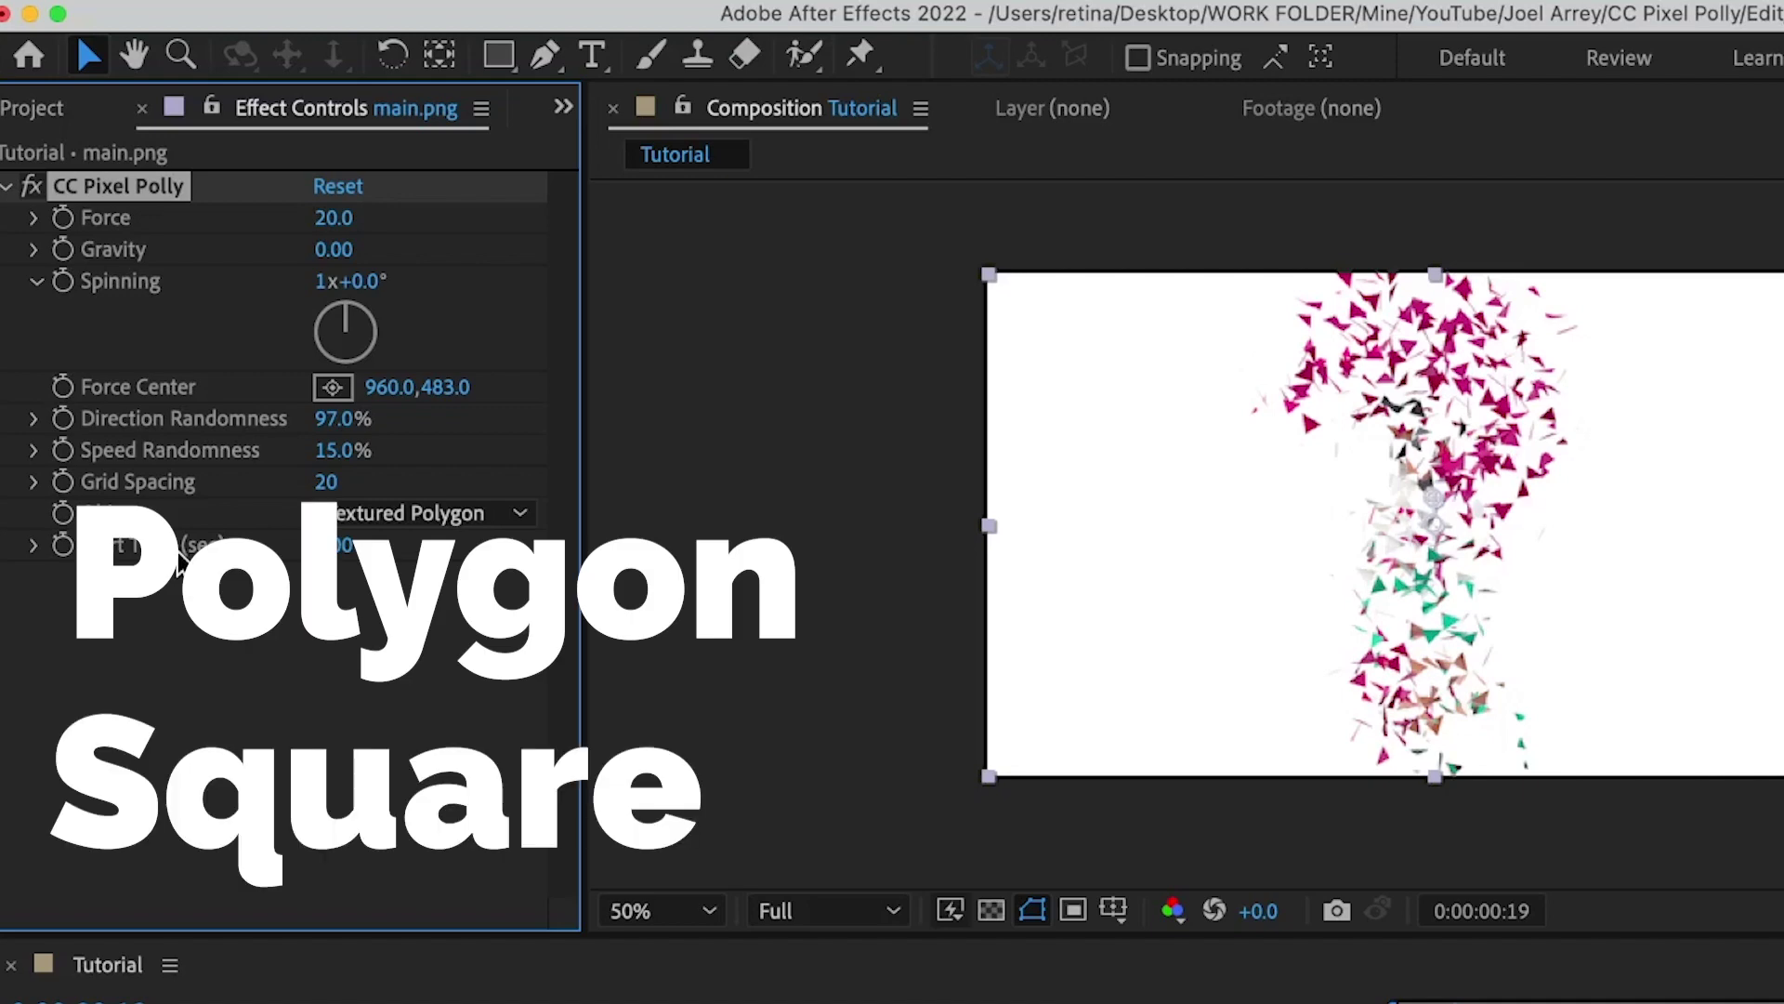
Step: Try Polygon, Textured Polygon and Textured Square as the Object type, ending on Polygon
scroll(1418, 406, "up", 5)
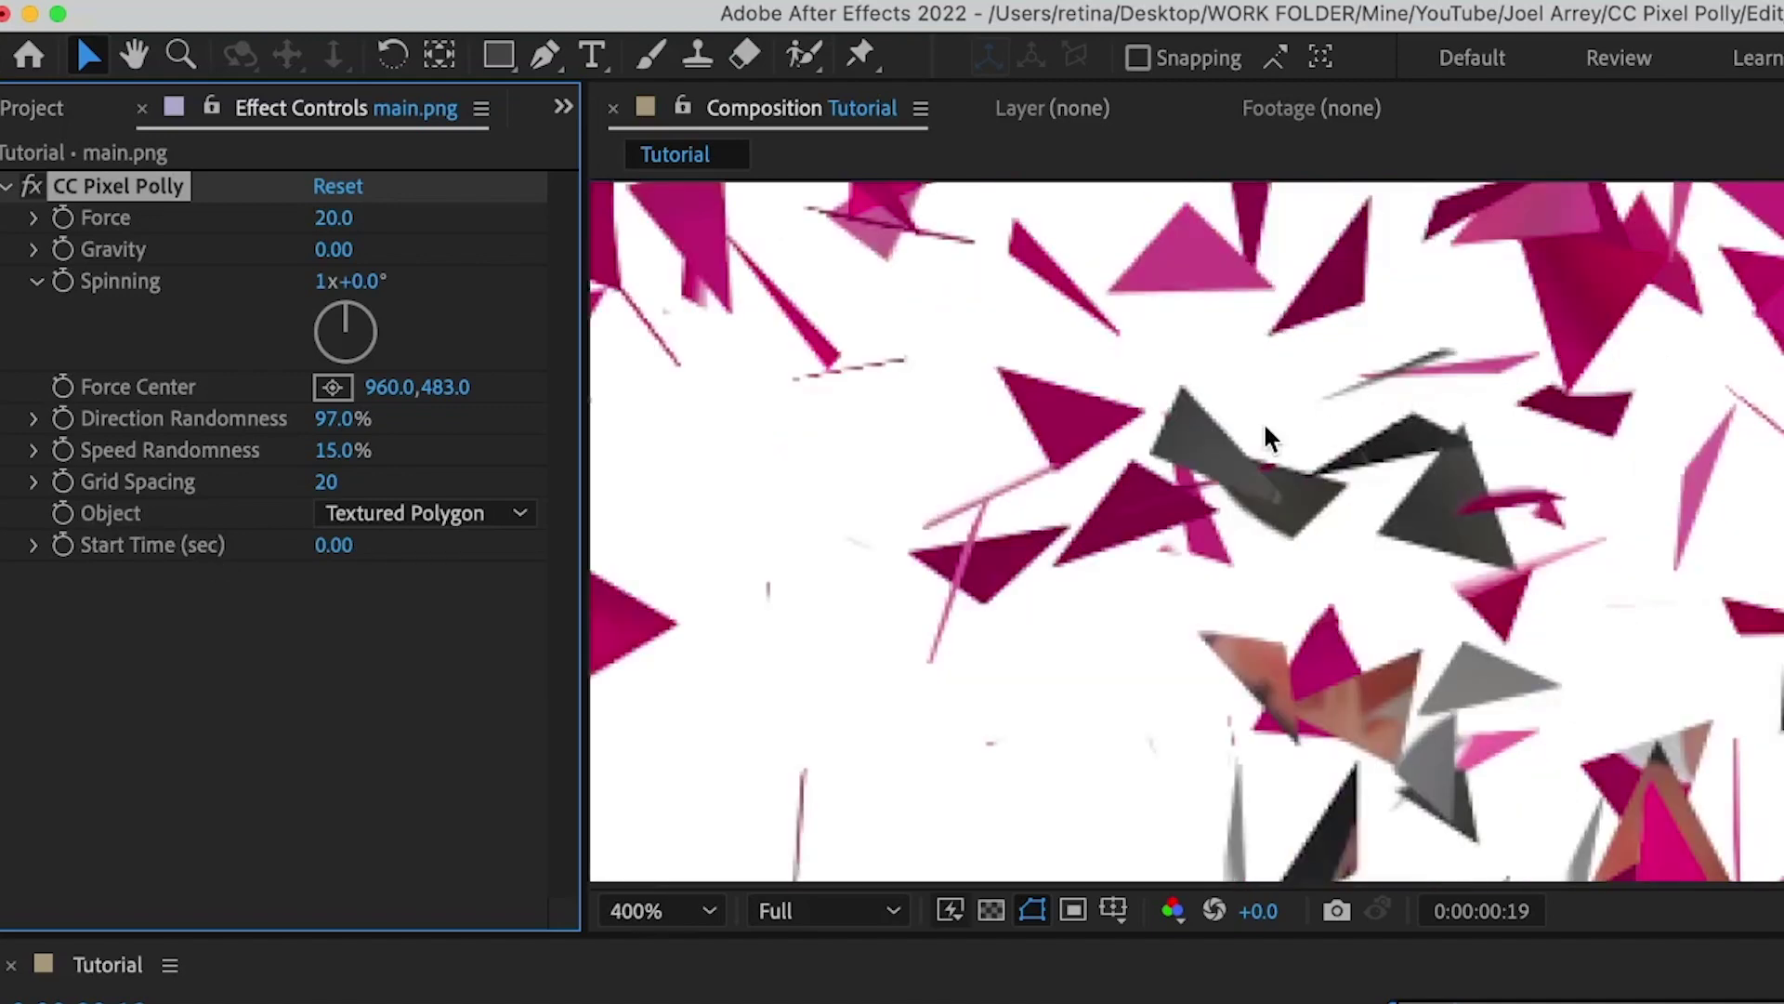
scroll(1253, 444, "down", 2)
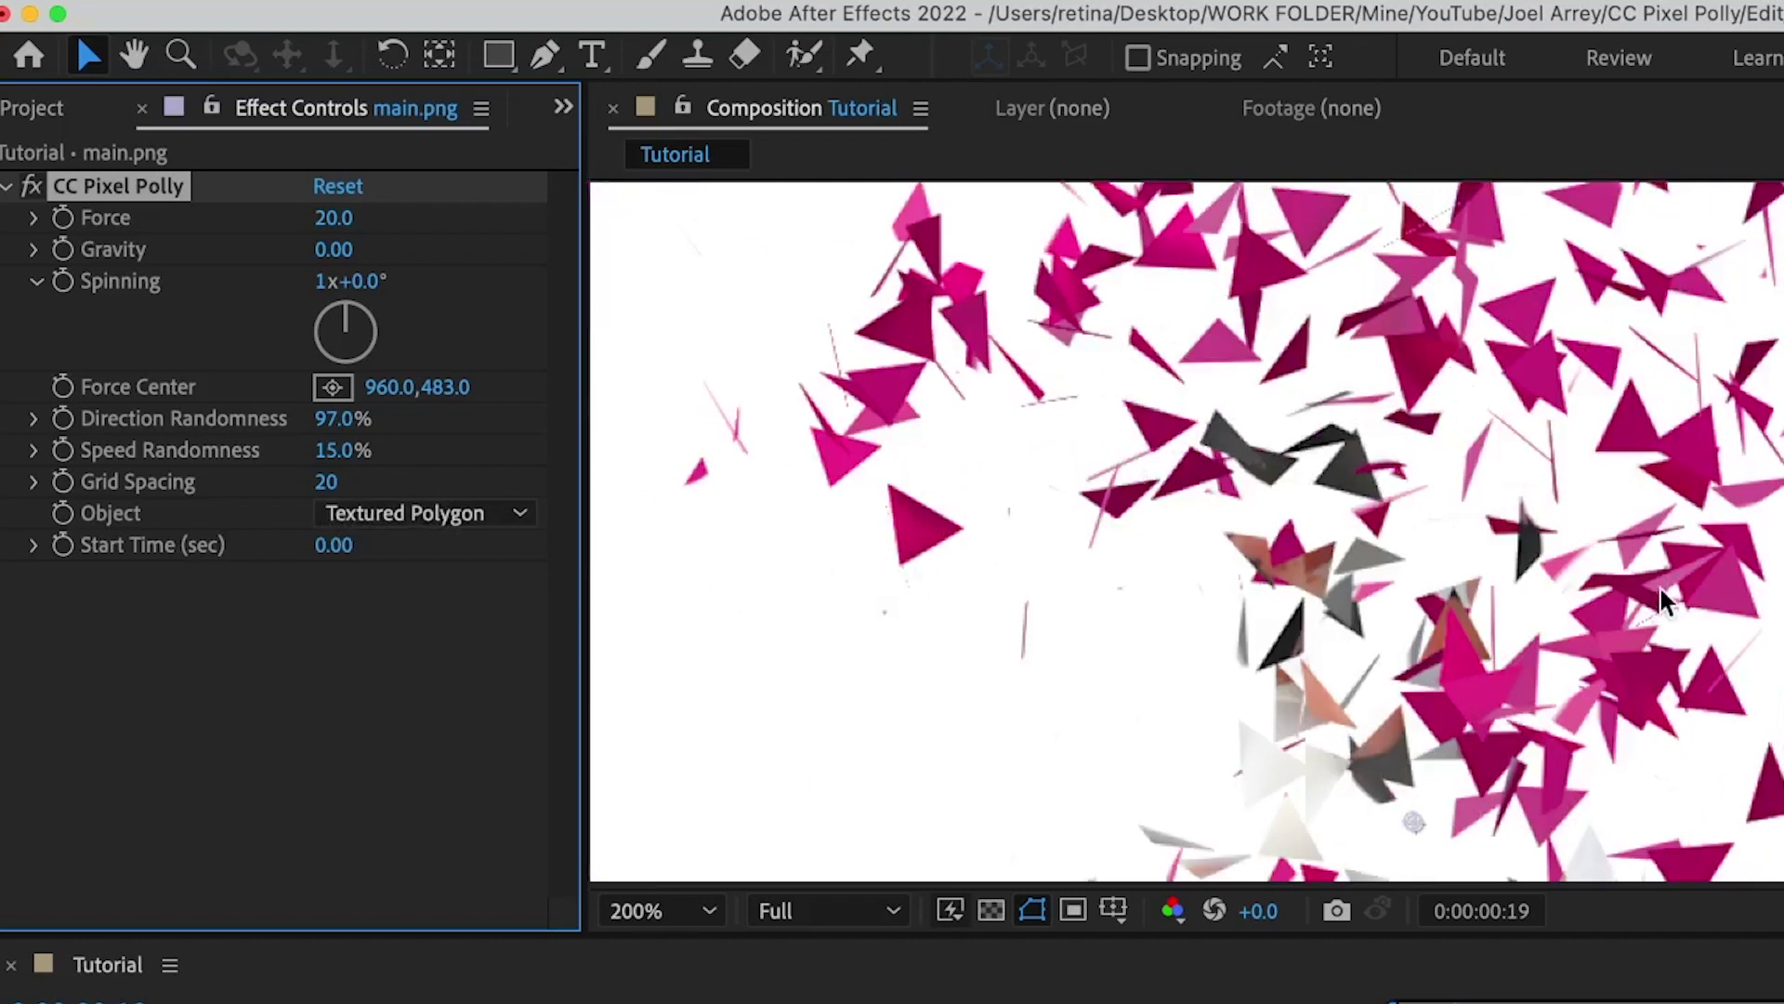
left_click(467, 512)
left_click(406, 558)
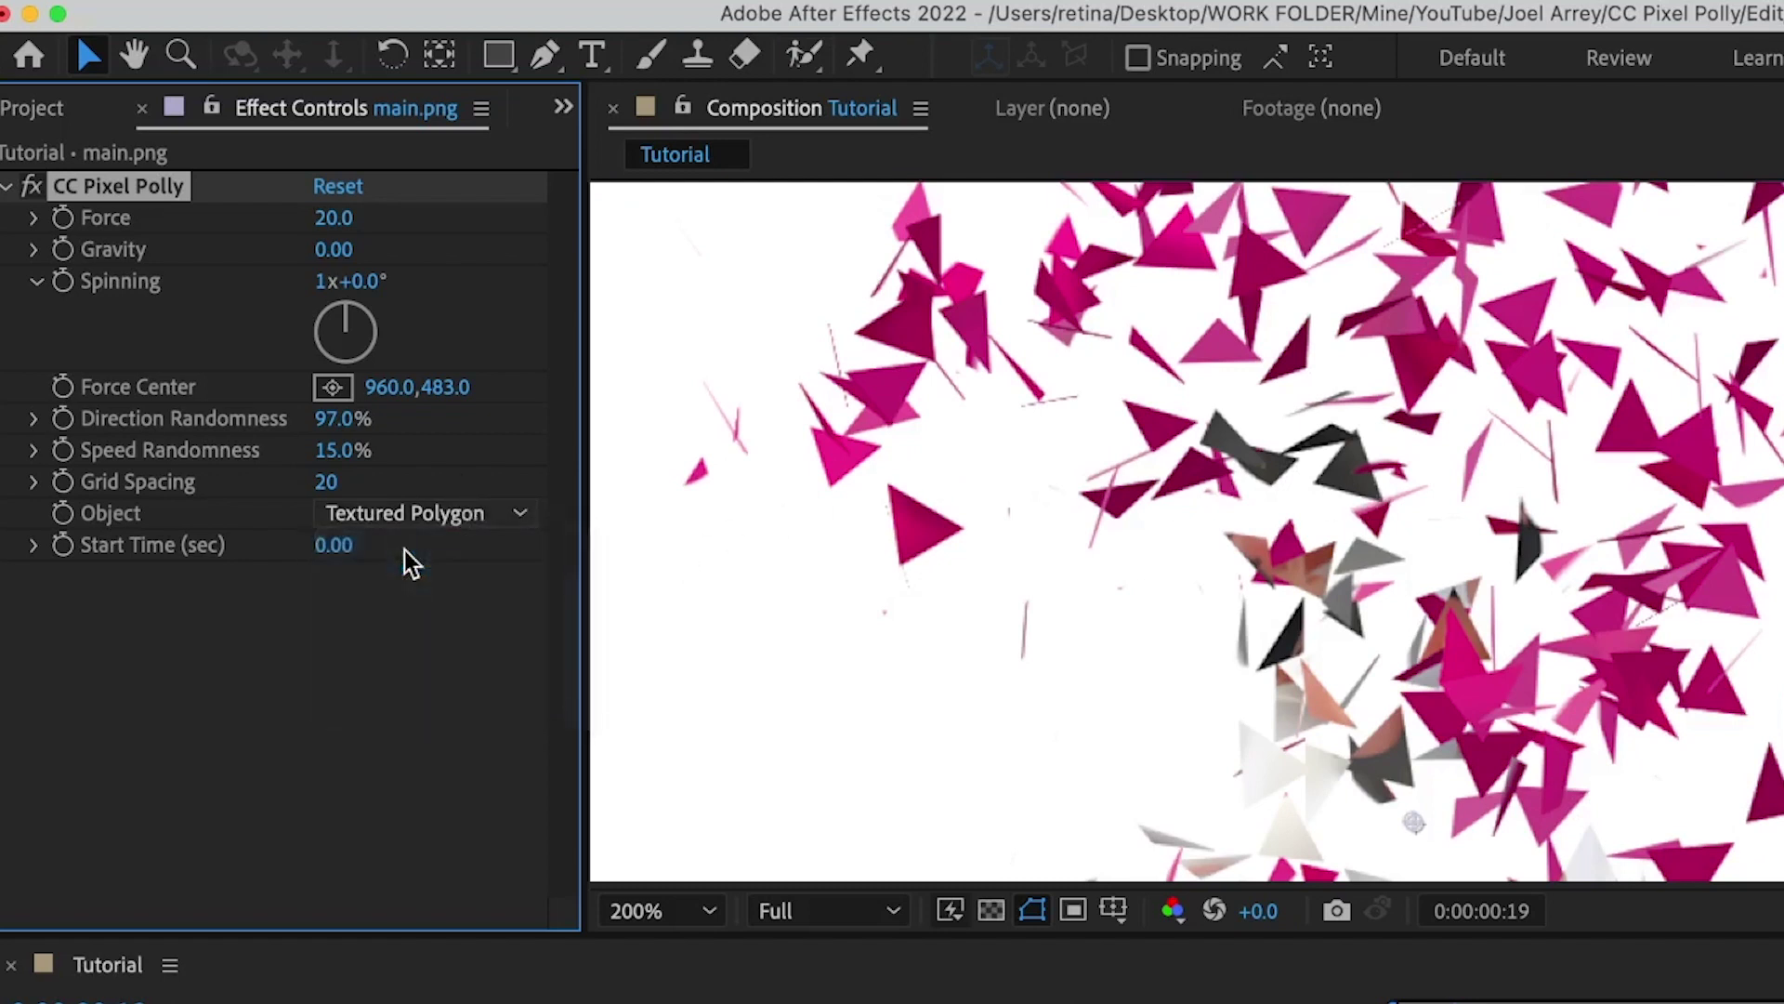
left_click(450, 516)
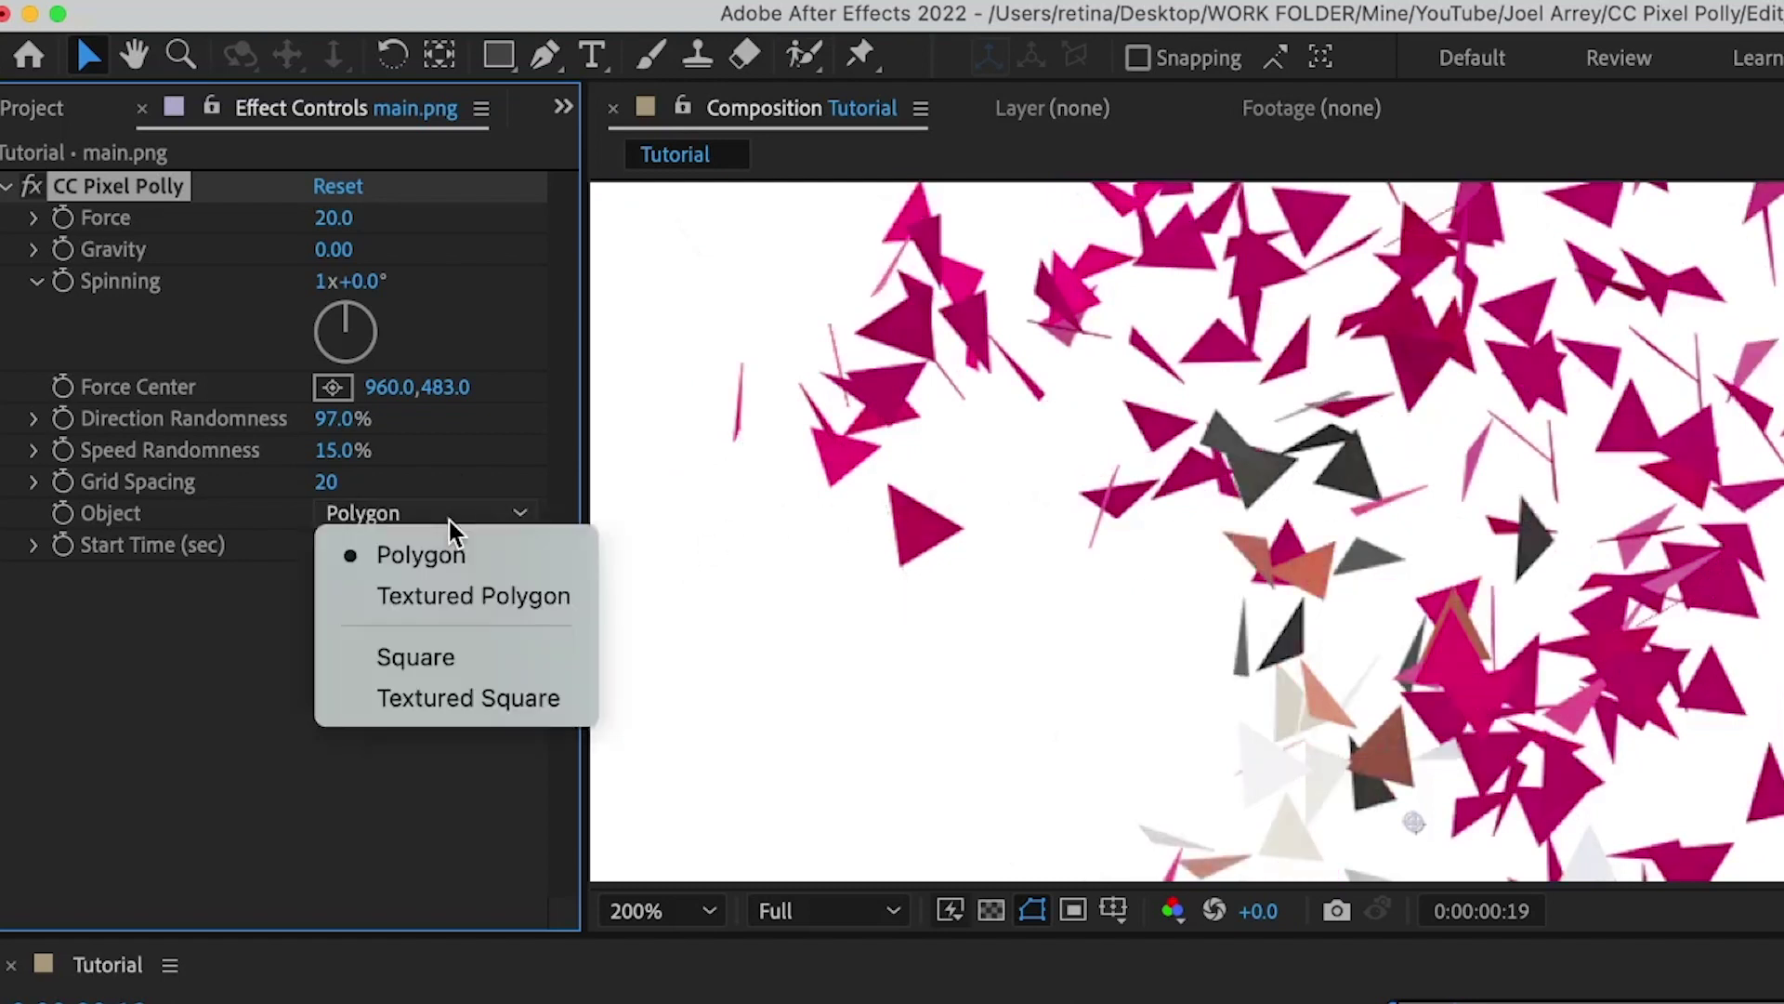
left_click(450, 597)
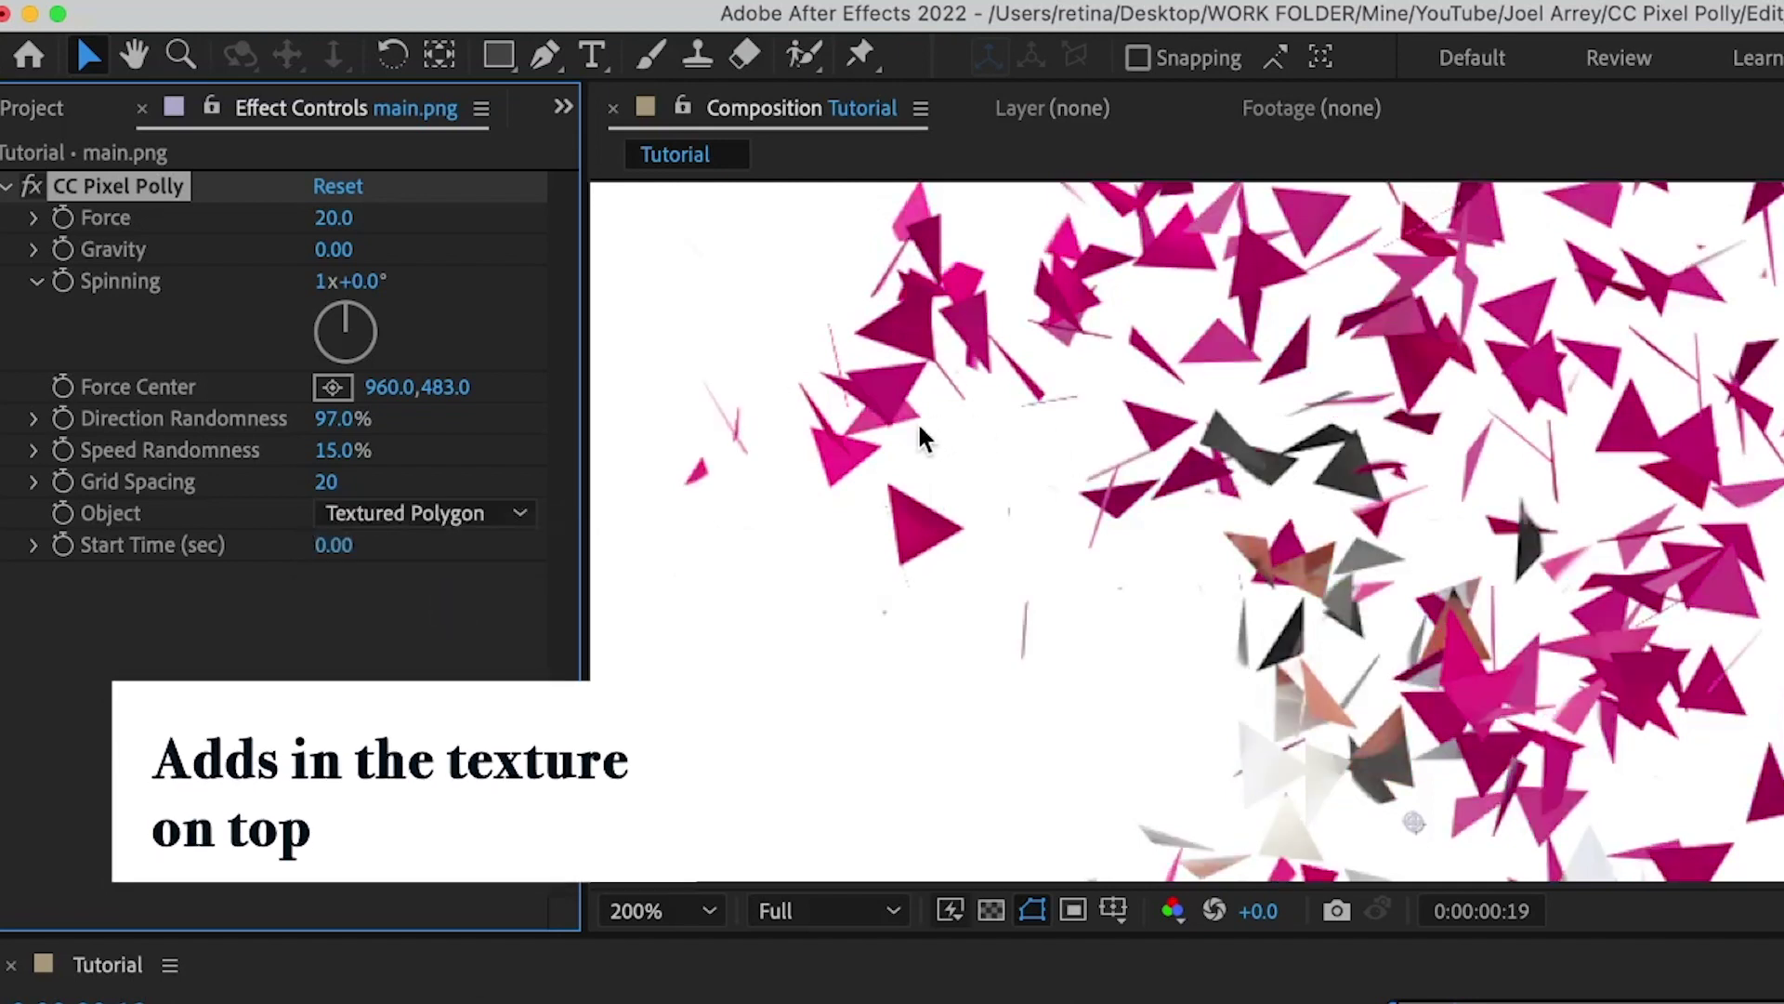
left_click(482, 519)
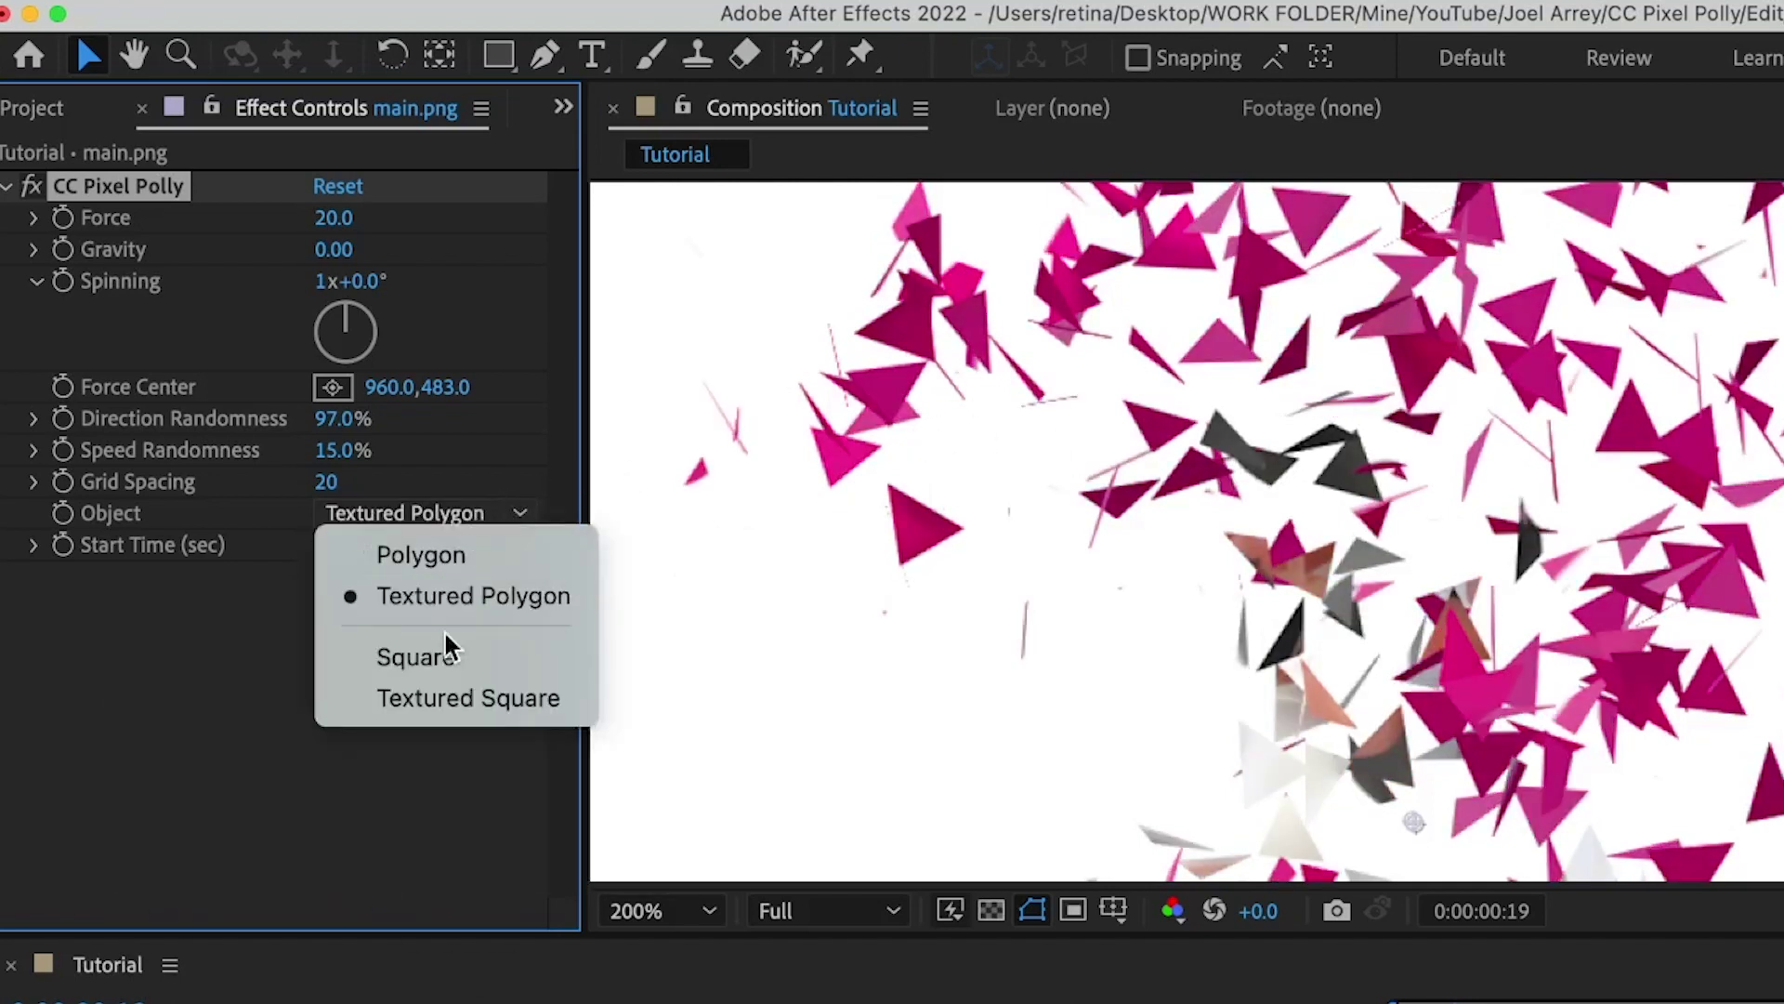
left_click(404, 692)
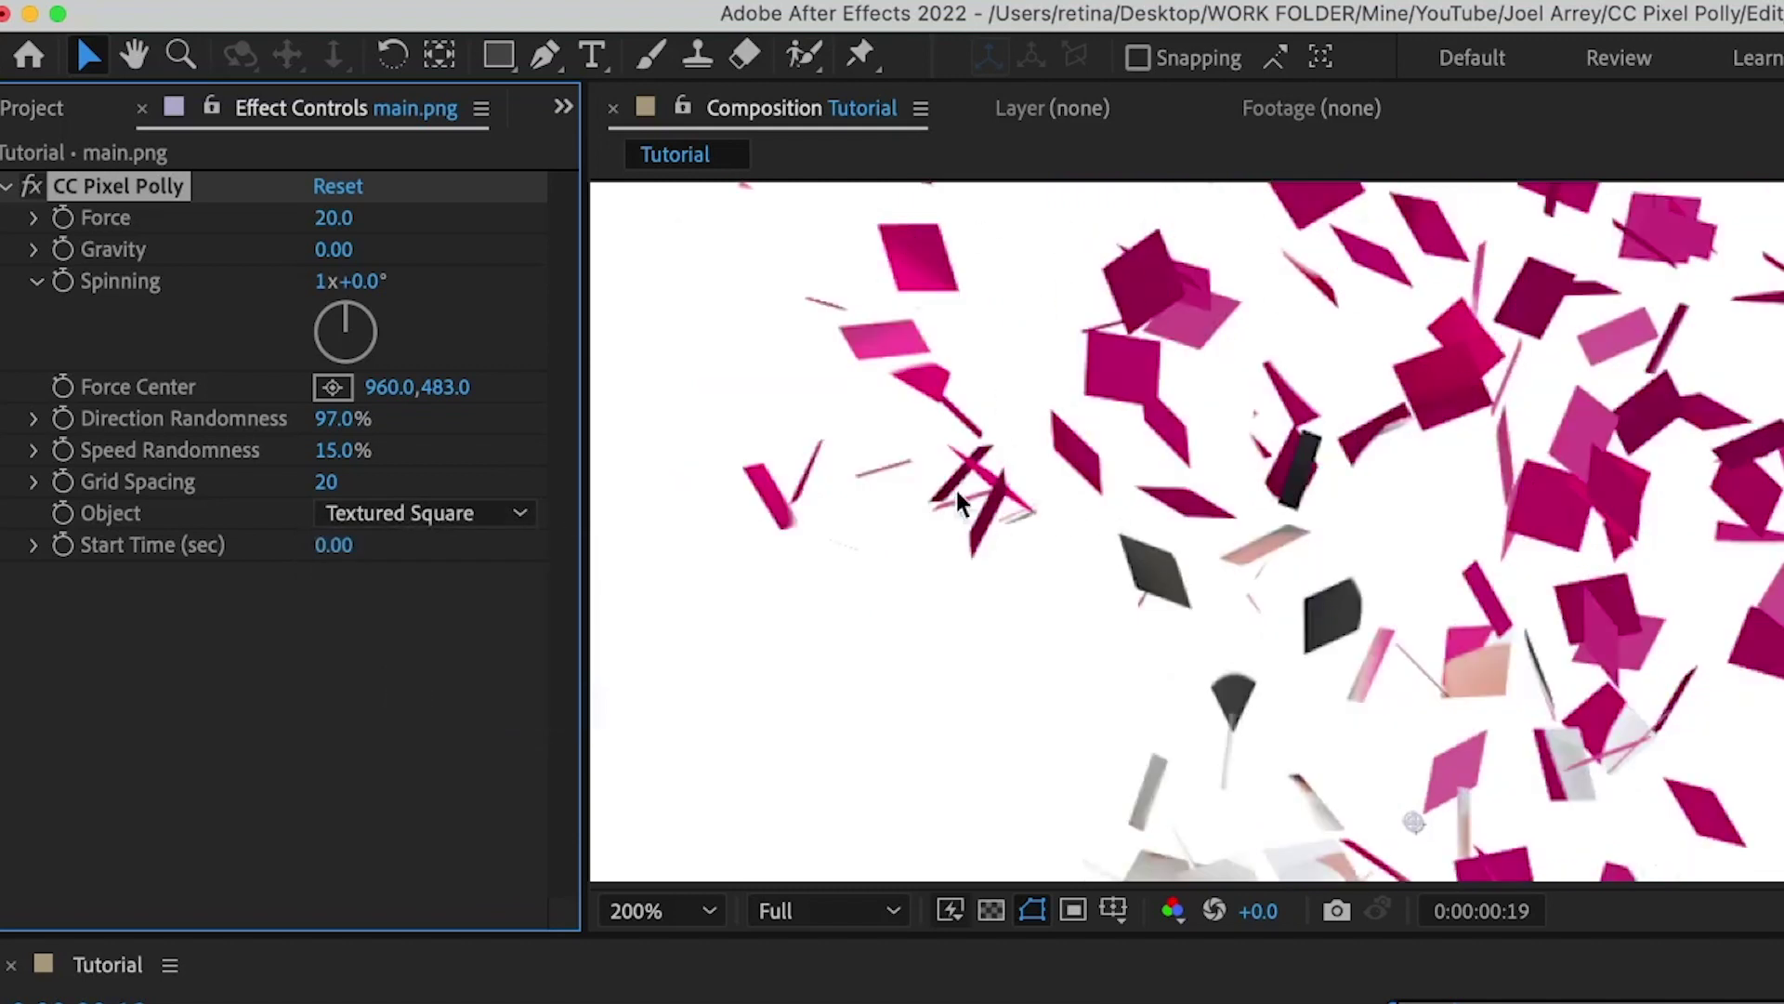
left_click(443, 517)
left_click(442, 556)
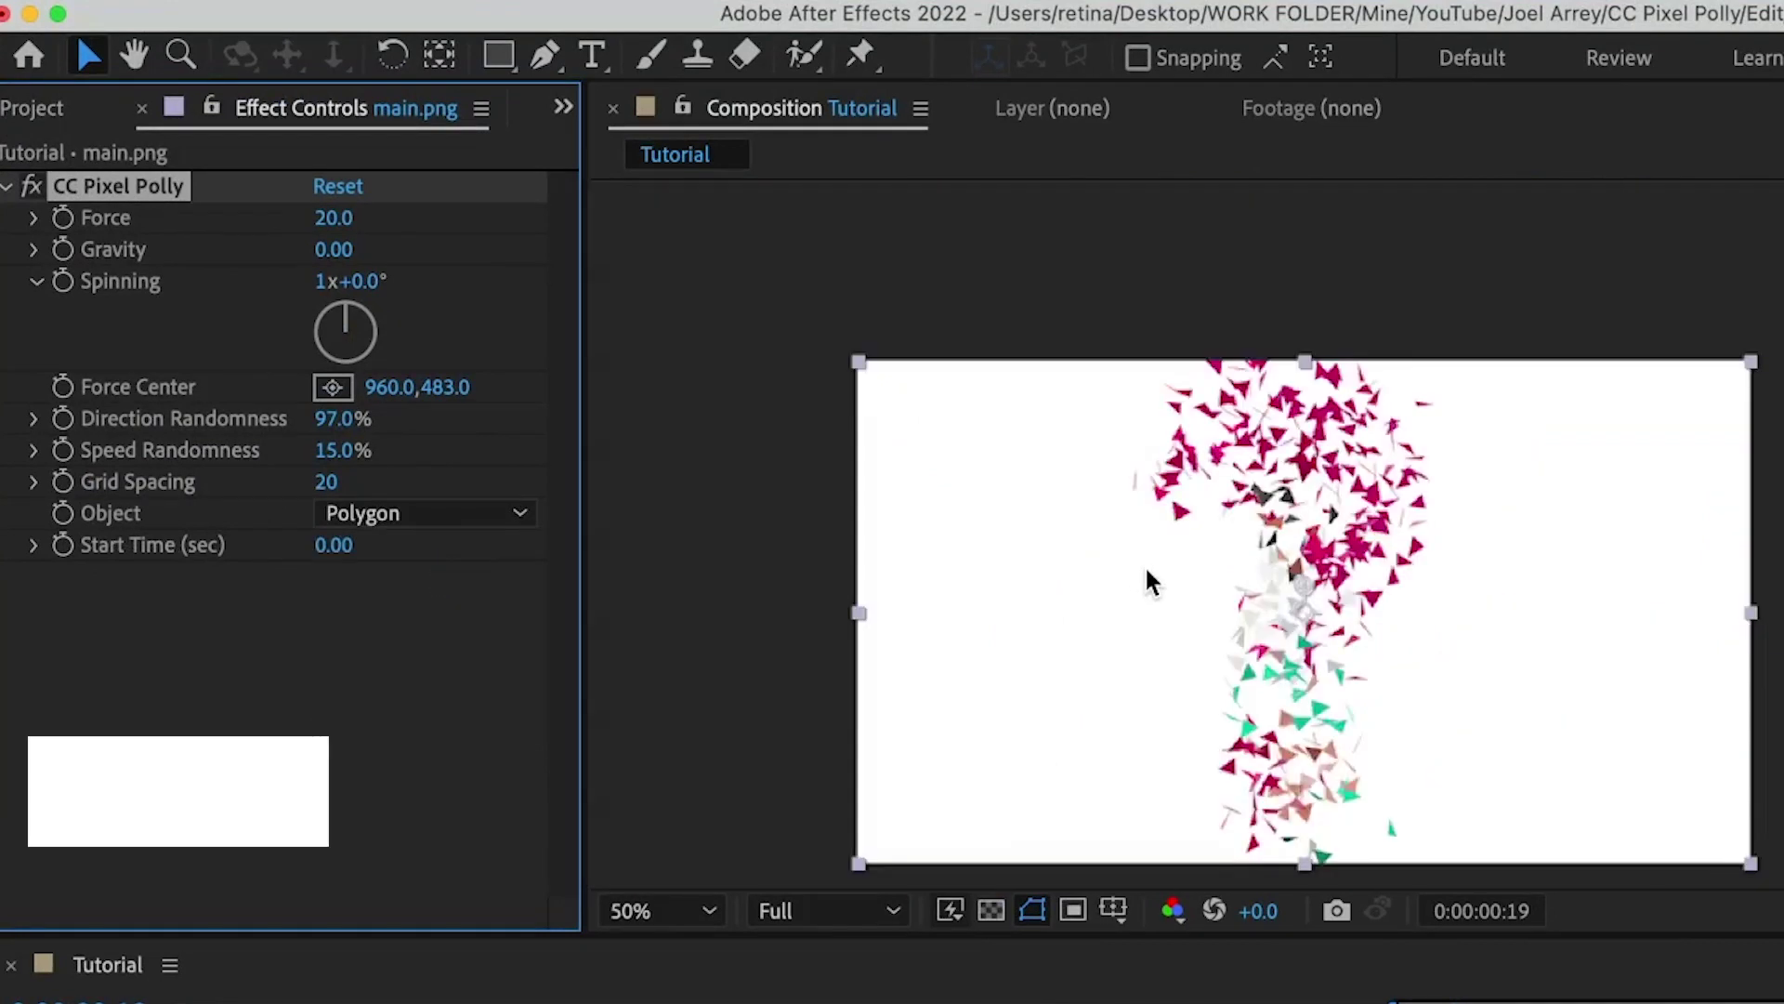
Step: Set CC Pixel Polly Start Time to 0.50 seconds and preview the delayed shatter
left_click(337, 548)
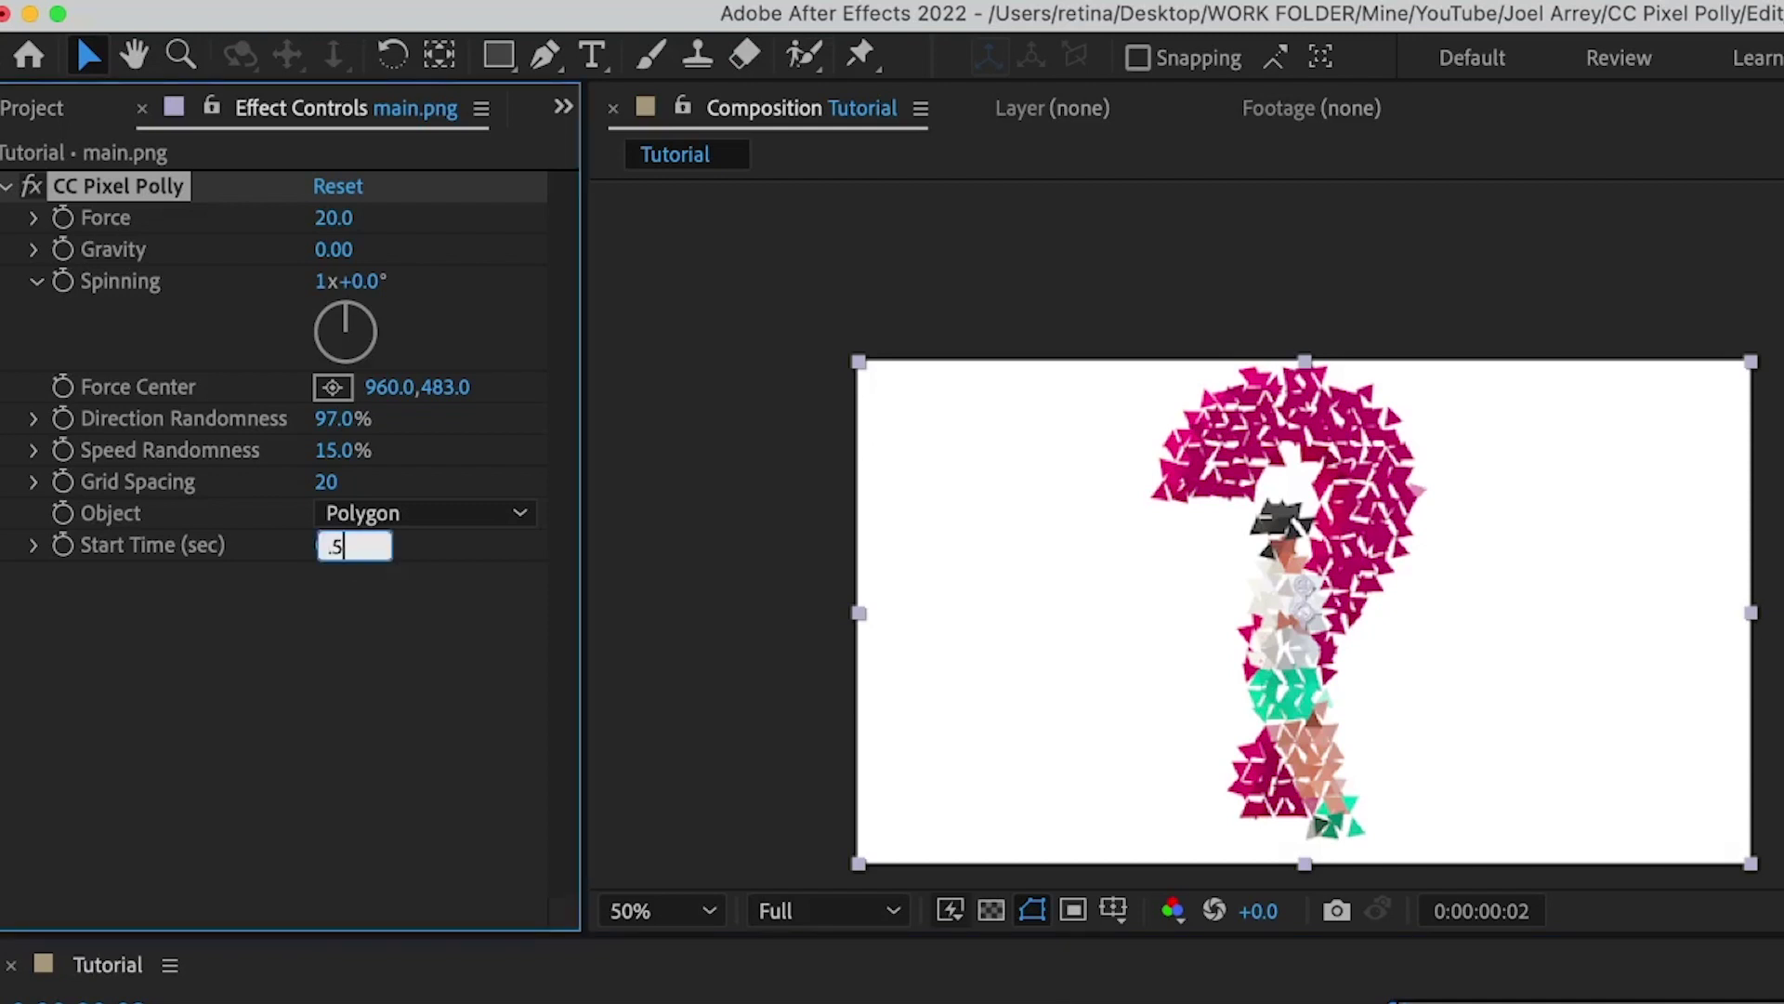
key("Return")
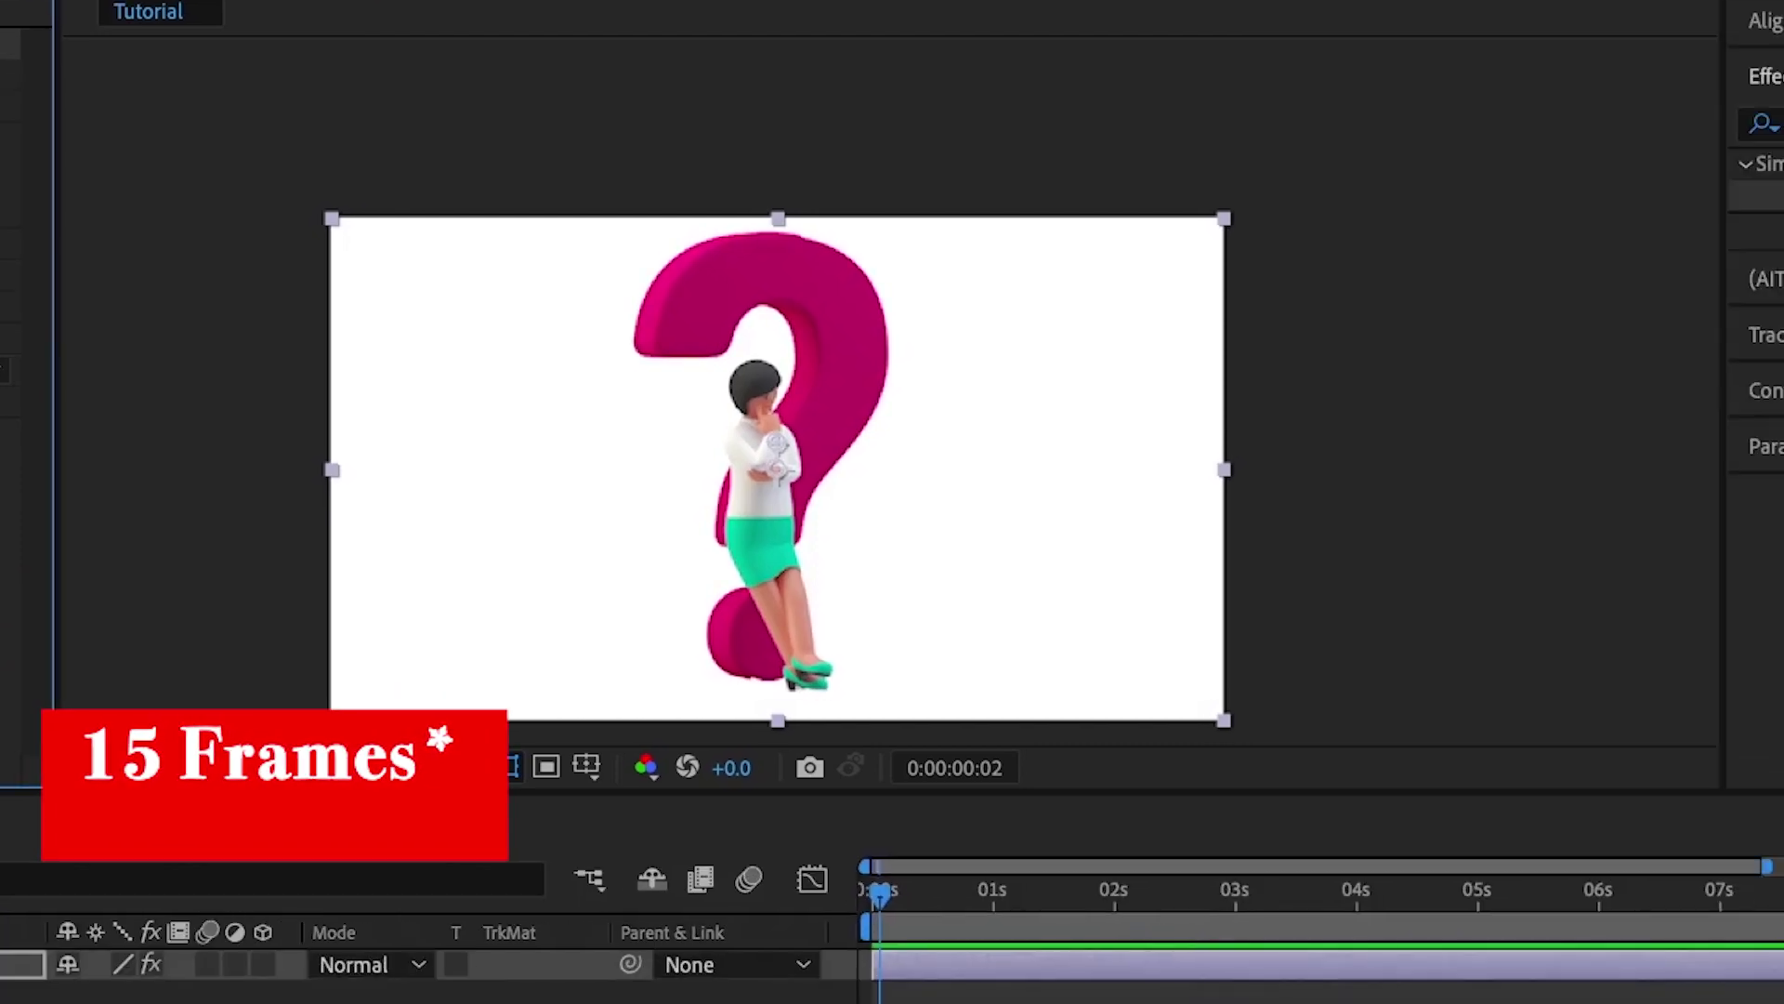
key("space")
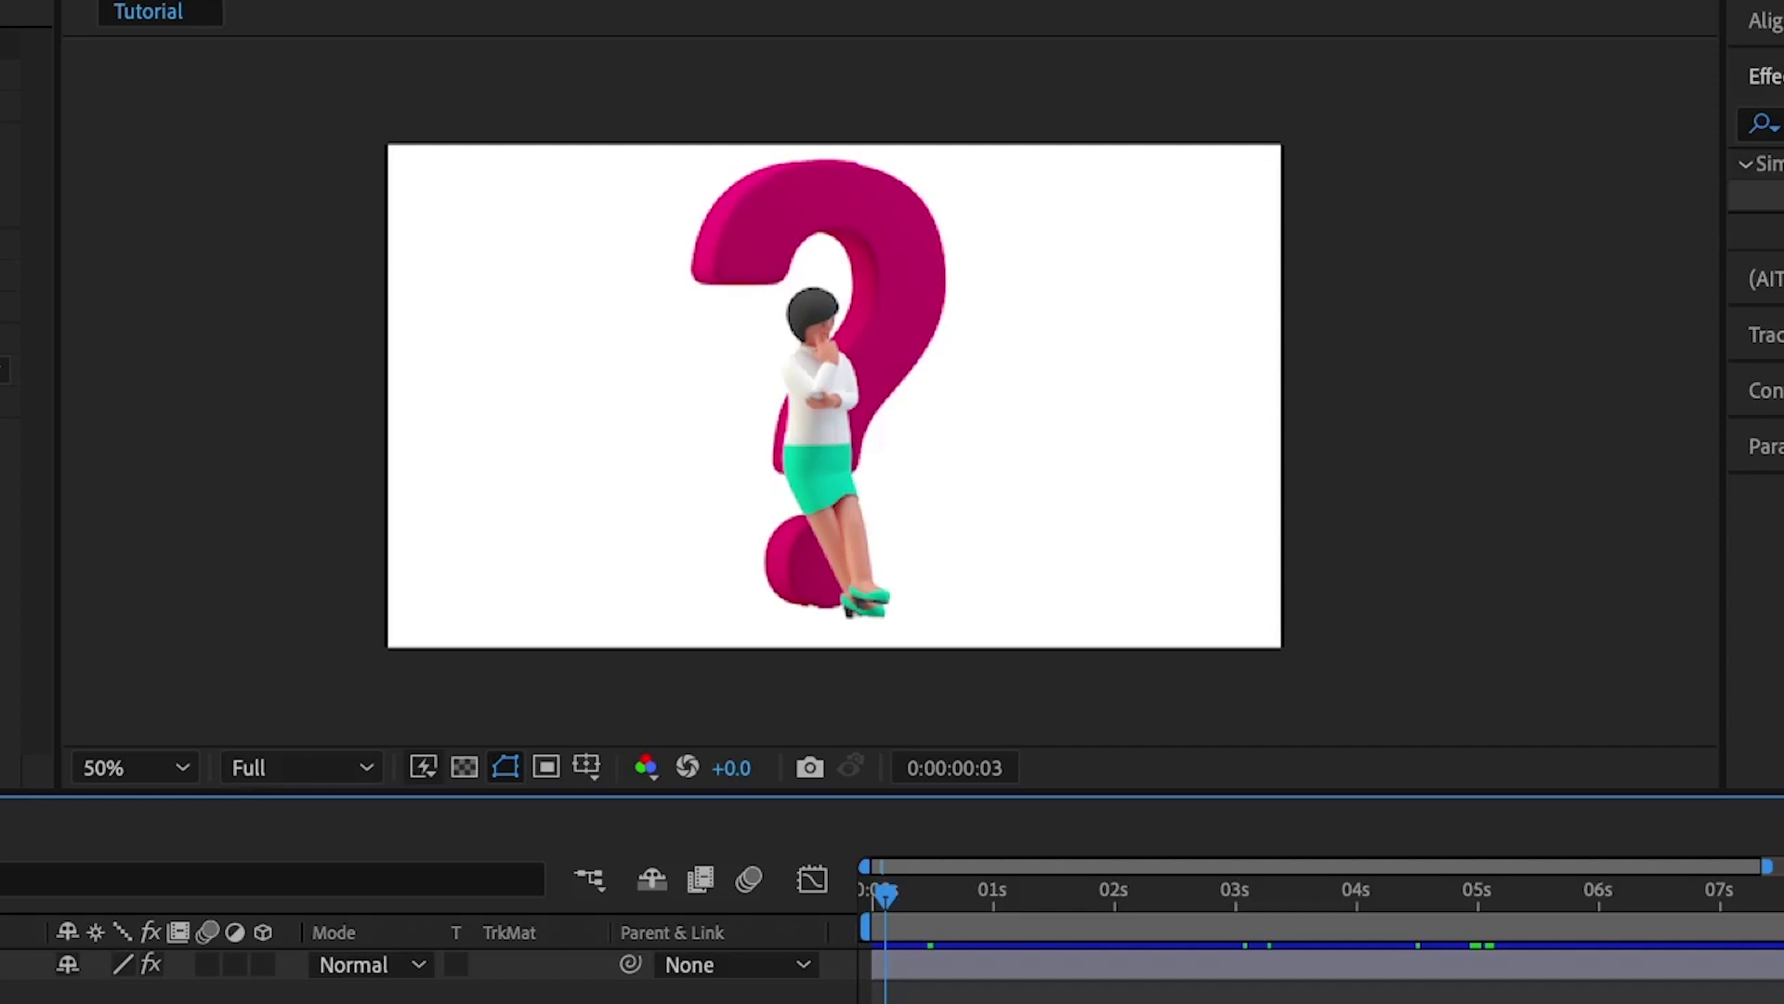
Step: On main.png, start a Pen mask tracing the question mark's top and curve
left_click(1301, 964)
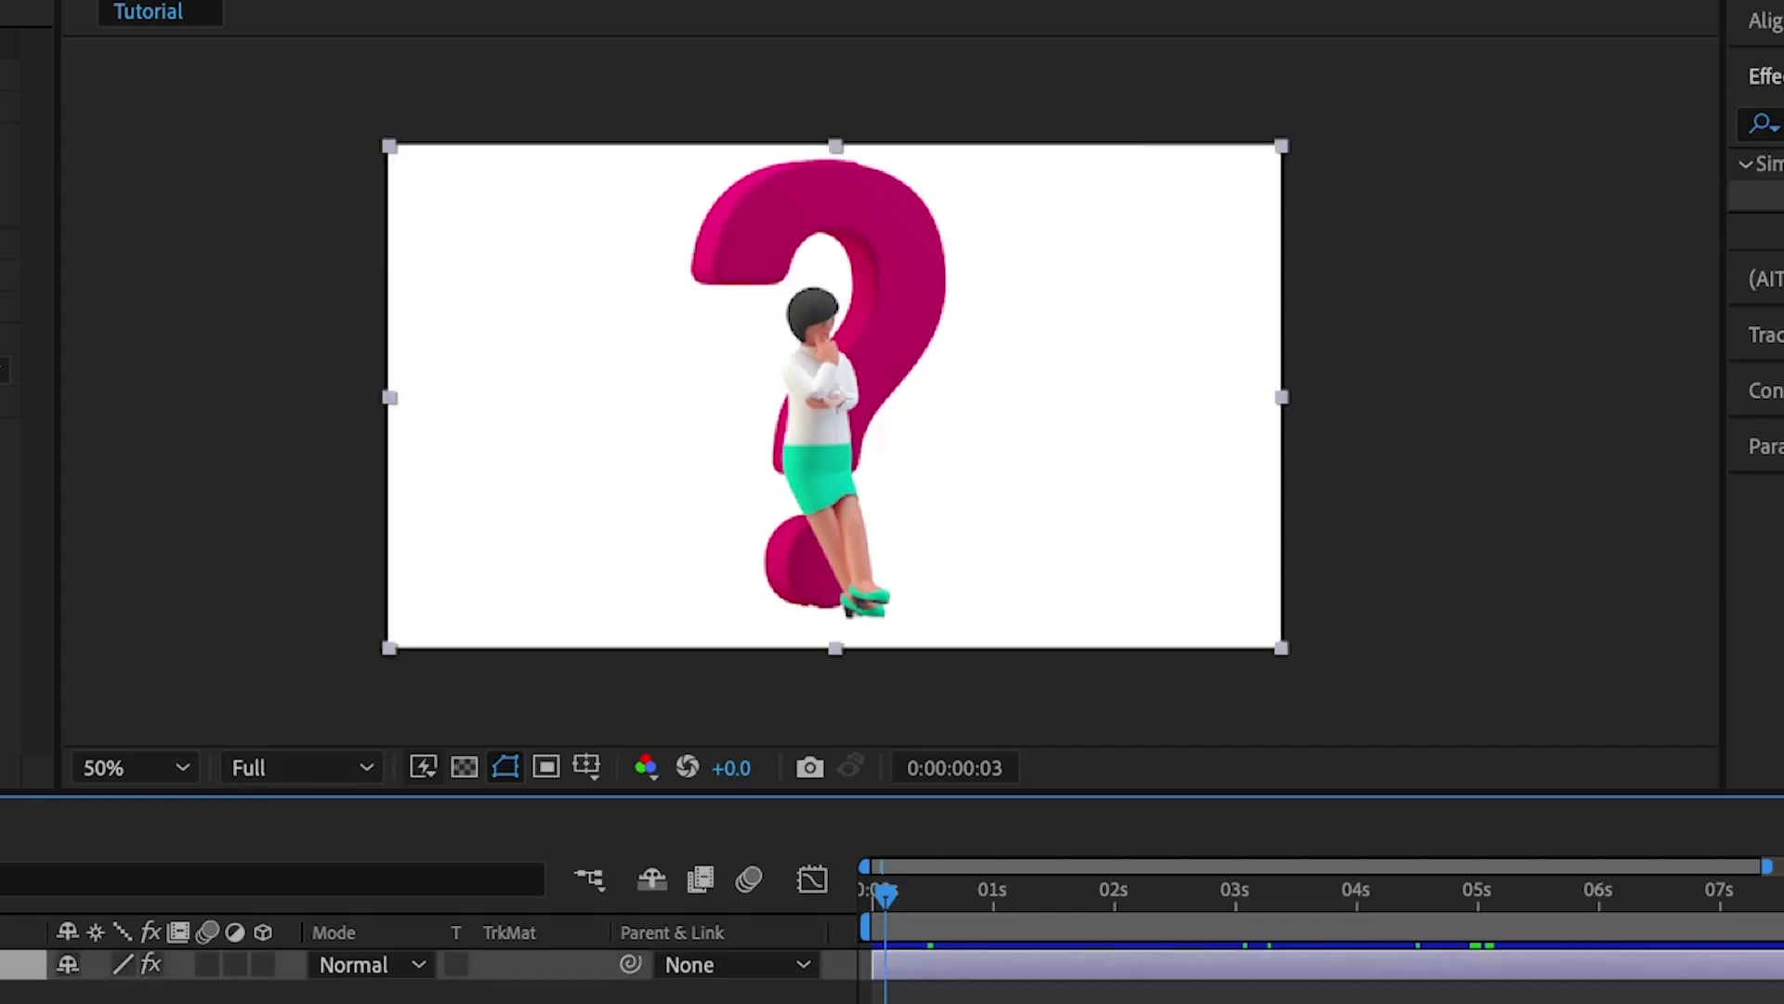
left_click(20, 64)
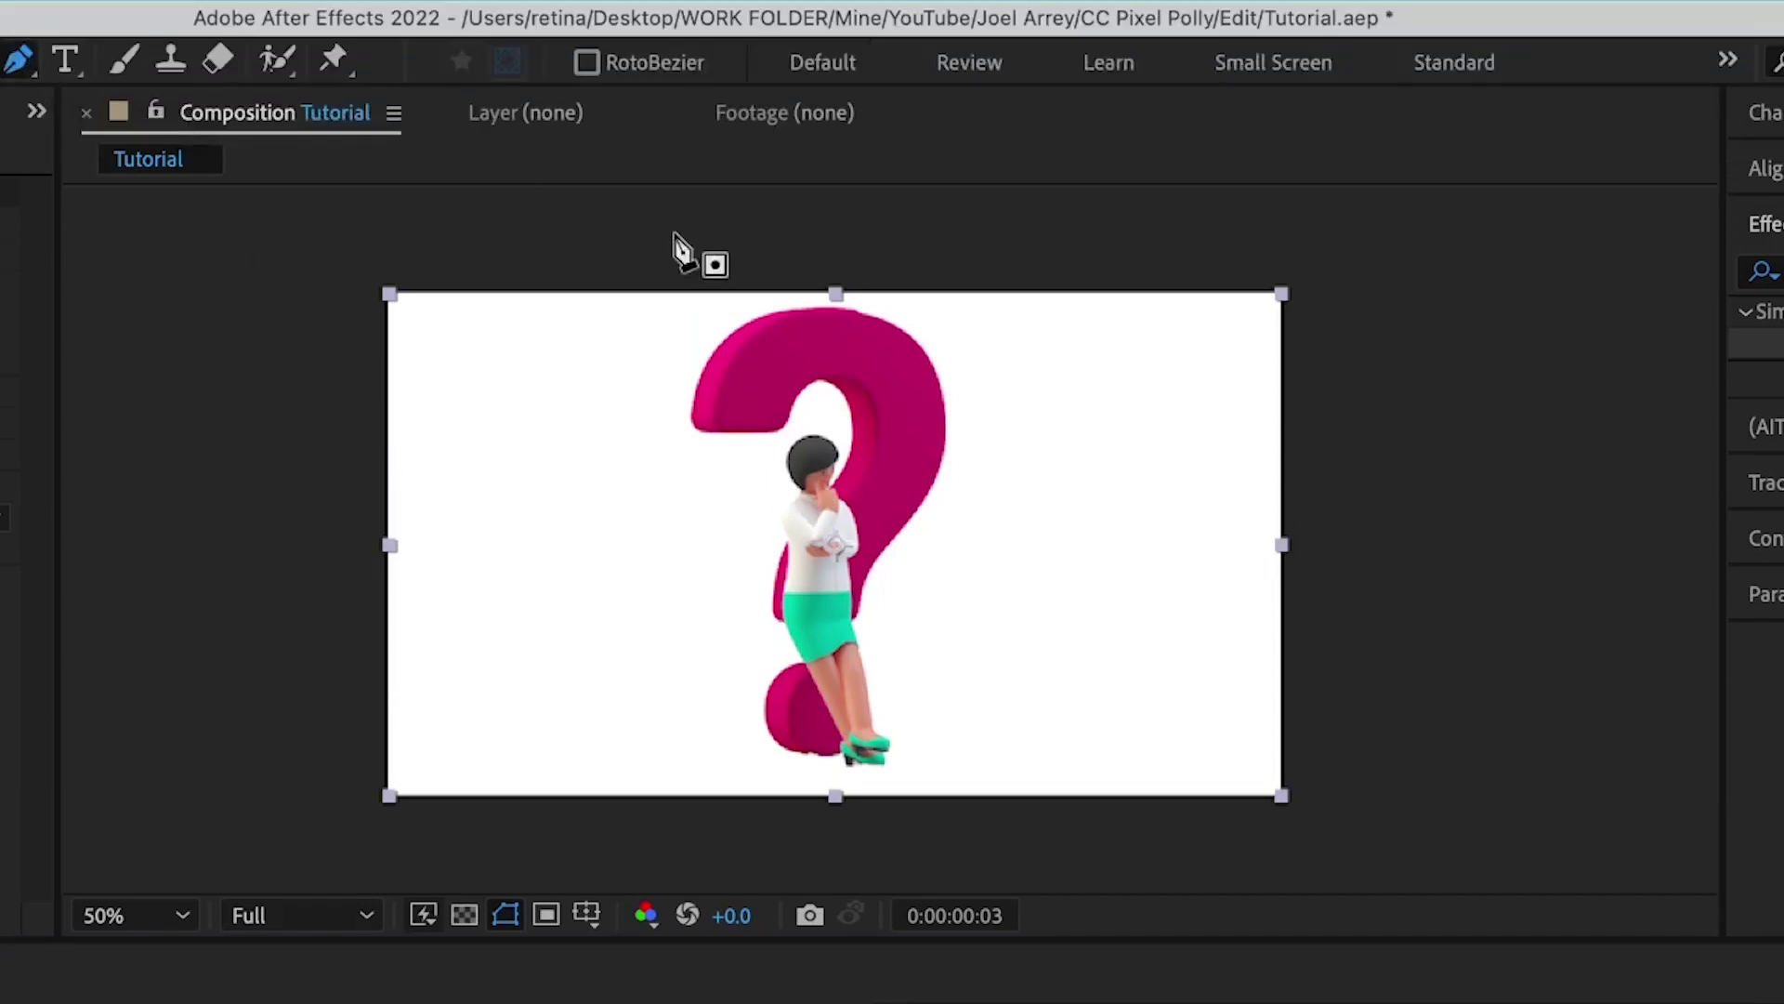
left_click(686, 424)
left_click(728, 355)
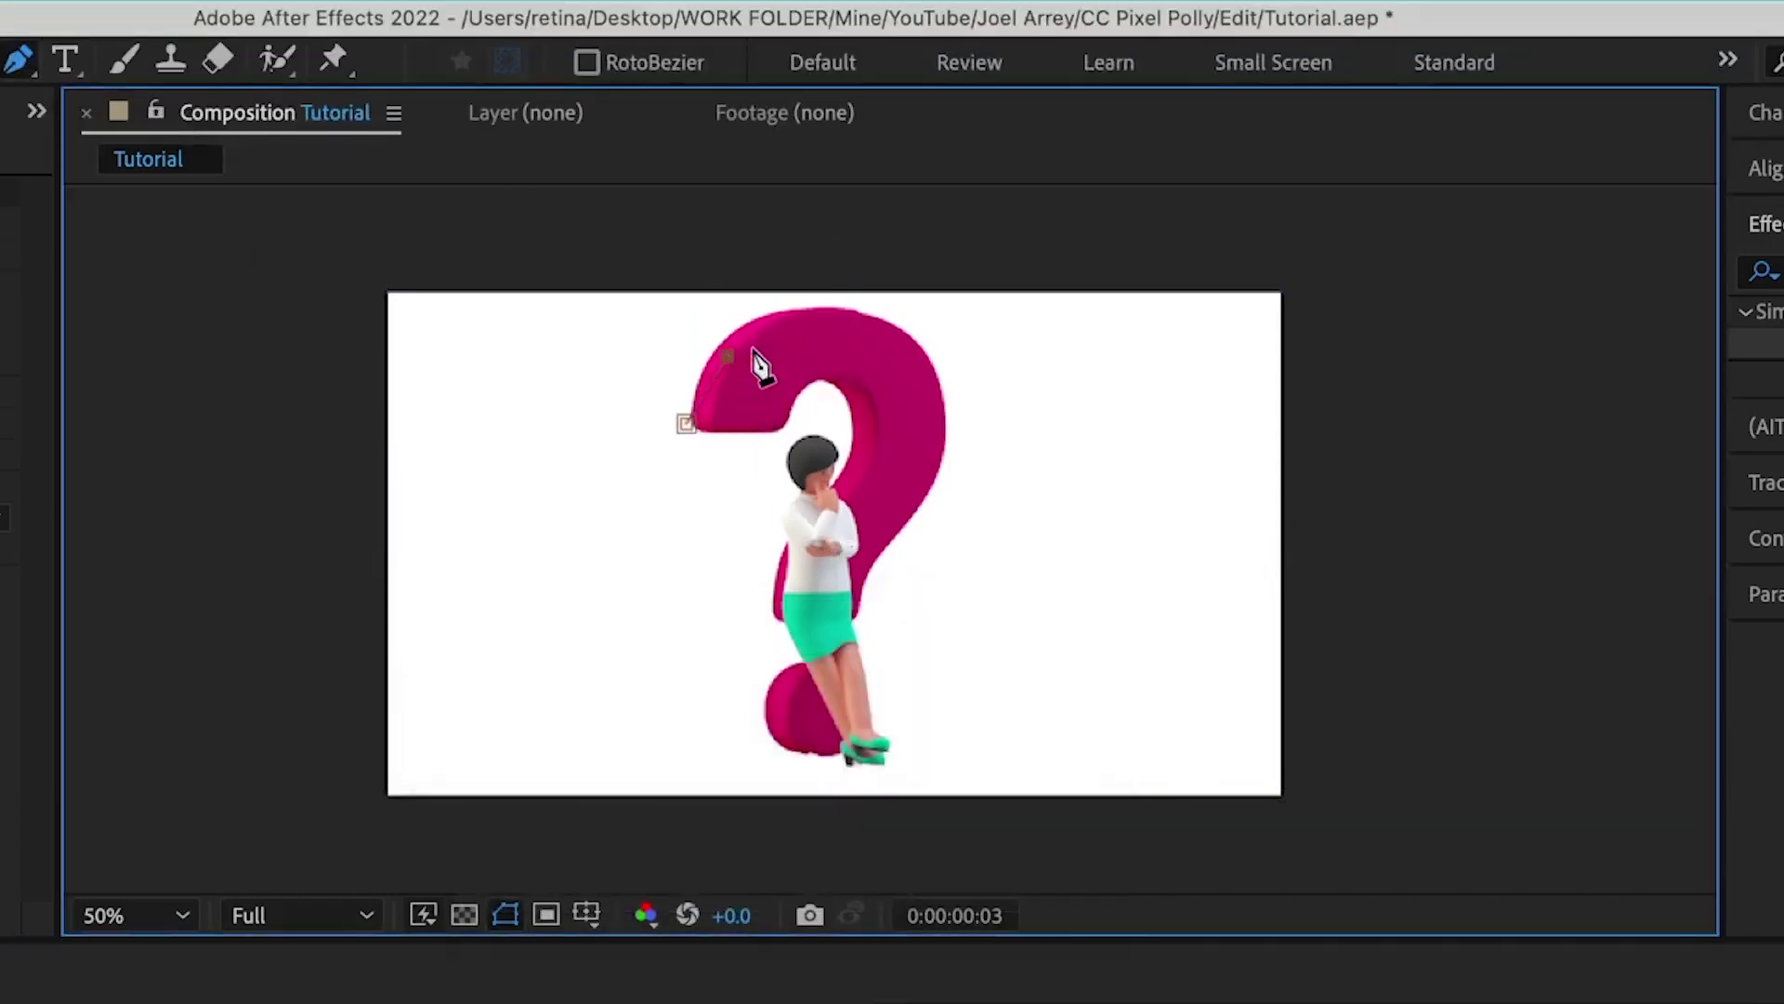
left_click(814, 331)
left_click(885, 341)
left_click(913, 383)
left_click(909, 455)
left_click(881, 535)
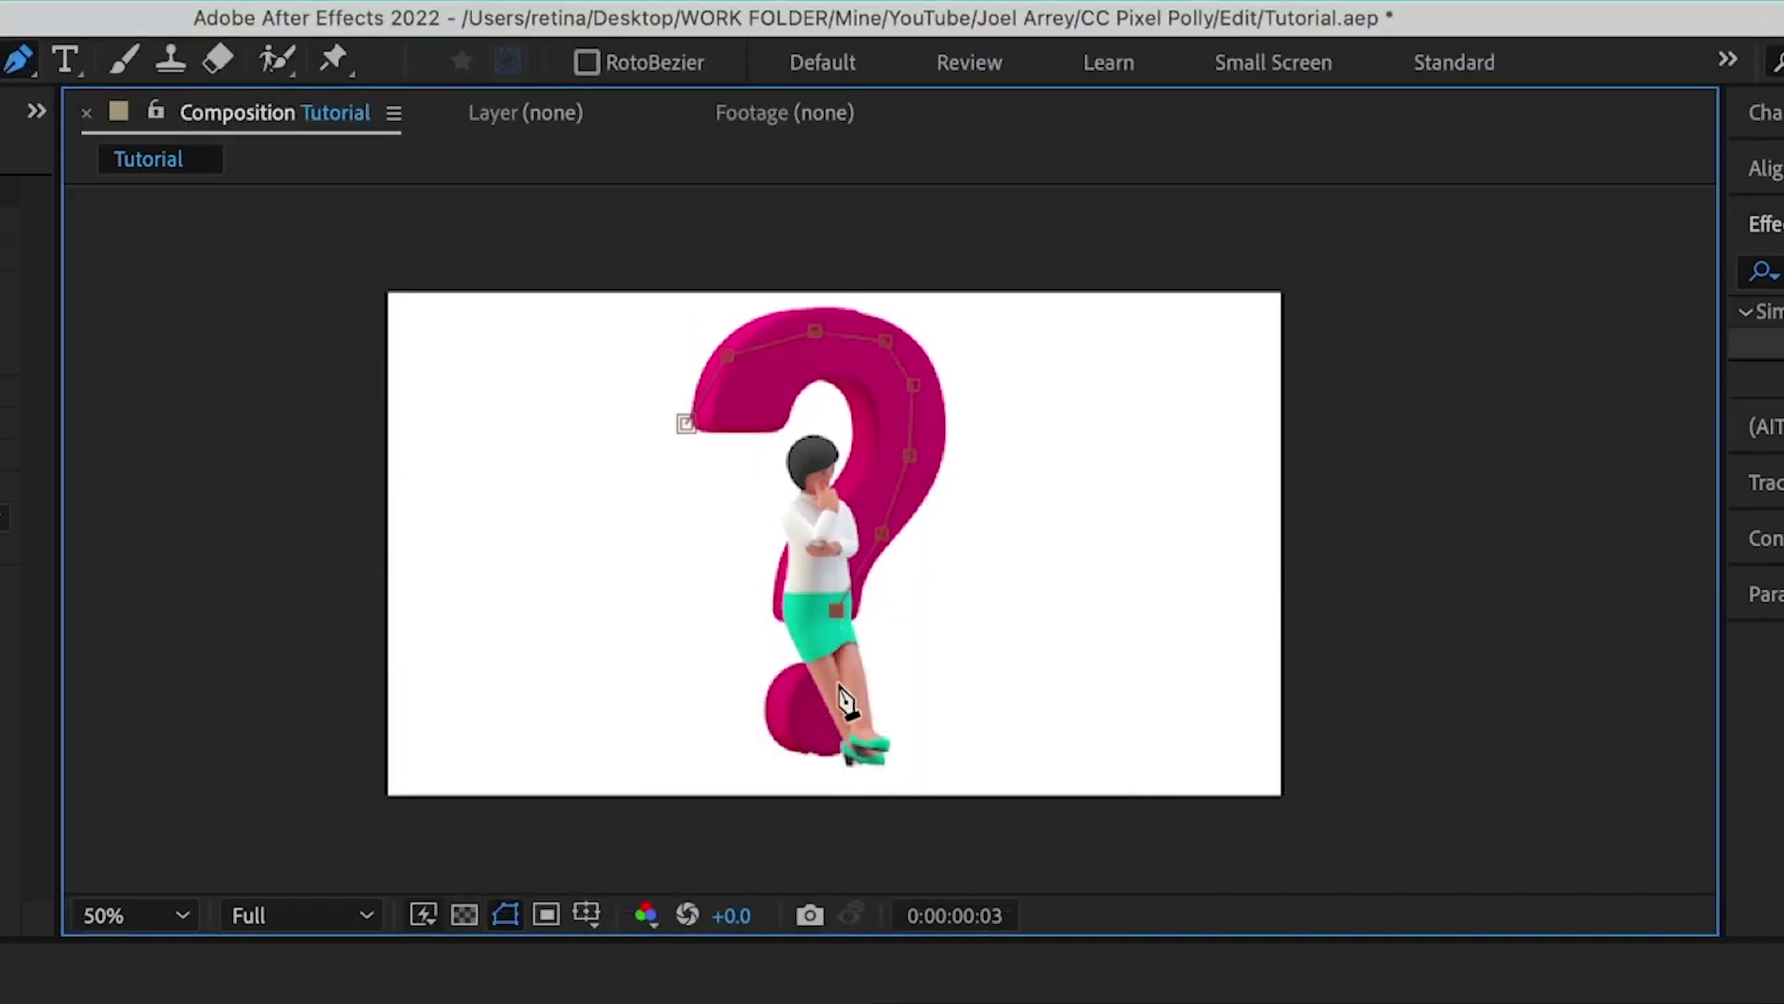
Step: Extend the mask around the woman's legs and feet, back up the question mark, and close it
left_click(839, 681)
left_click(833, 746)
left_click(852, 774)
left_click(899, 774)
left_click(890, 622)
left_click(946, 494)
left_click(942, 331)
left_click(762, 301)
left_click(673, 335)
left_click(684, 424)
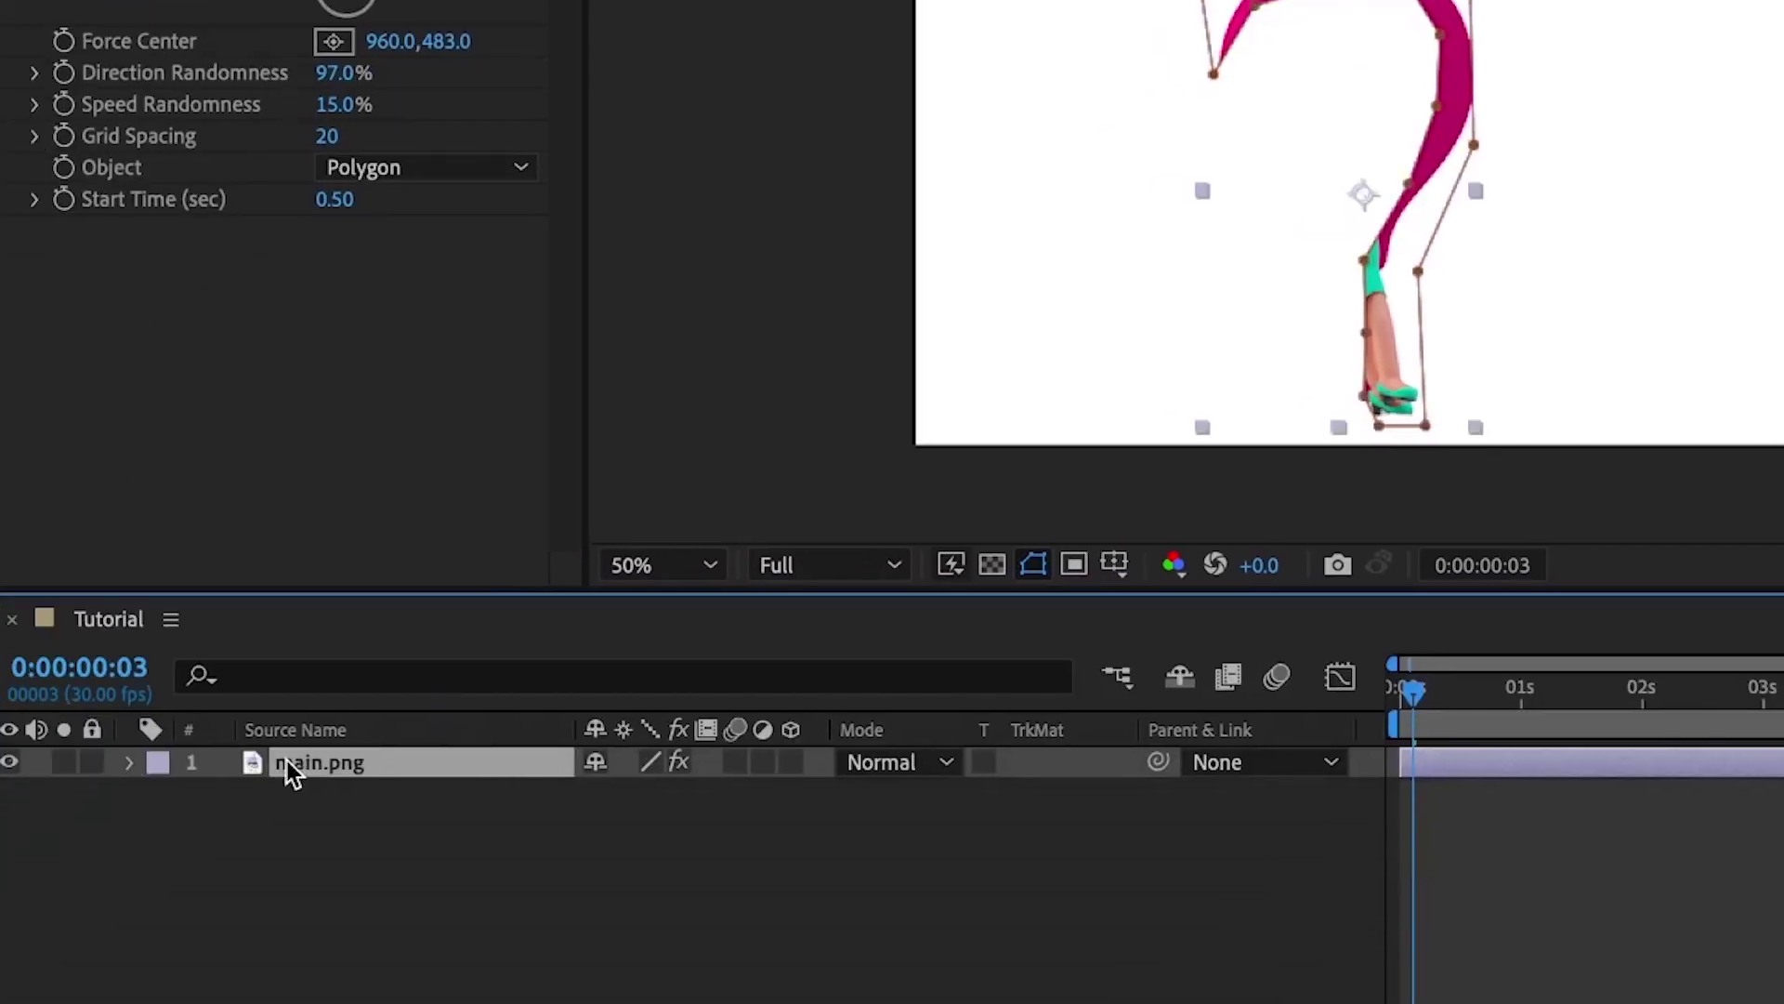
Step: Duplicate the masked layer and set the copy's Mask 1 mode to Subtract
key("ctrl+d")
left_click(129, 762)
left_click(162, 826)
left_click(162, 796)
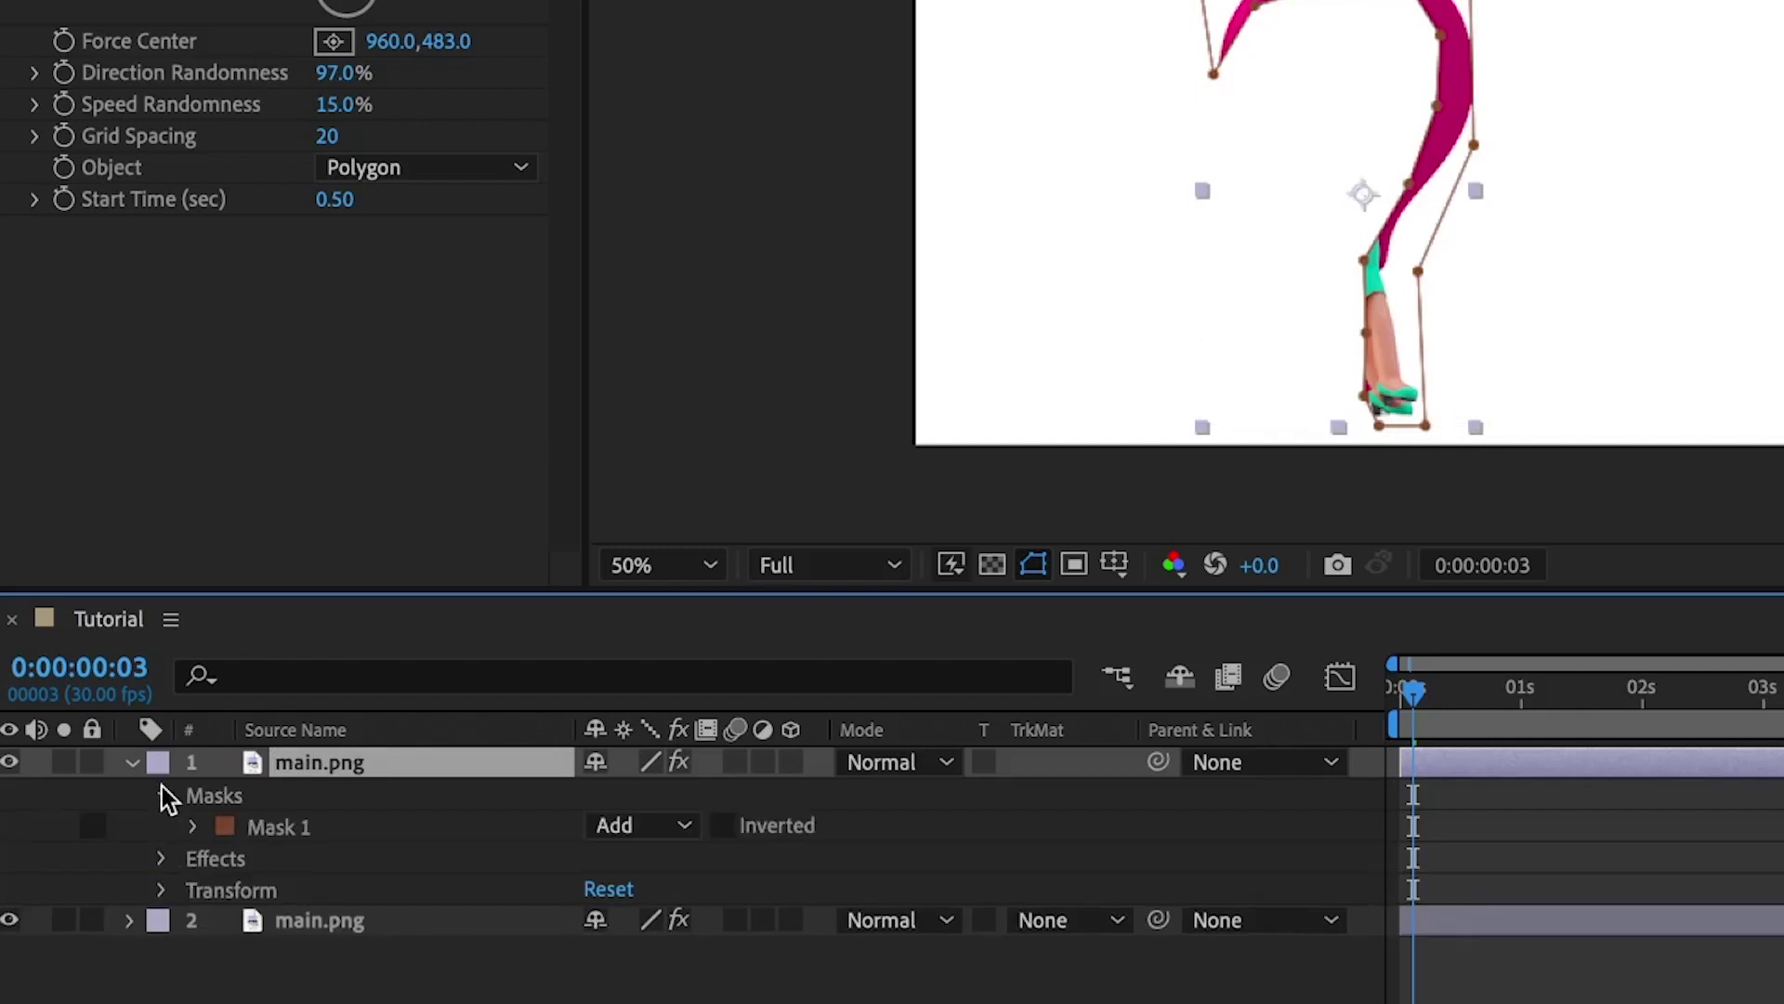
left_click(277, 827)
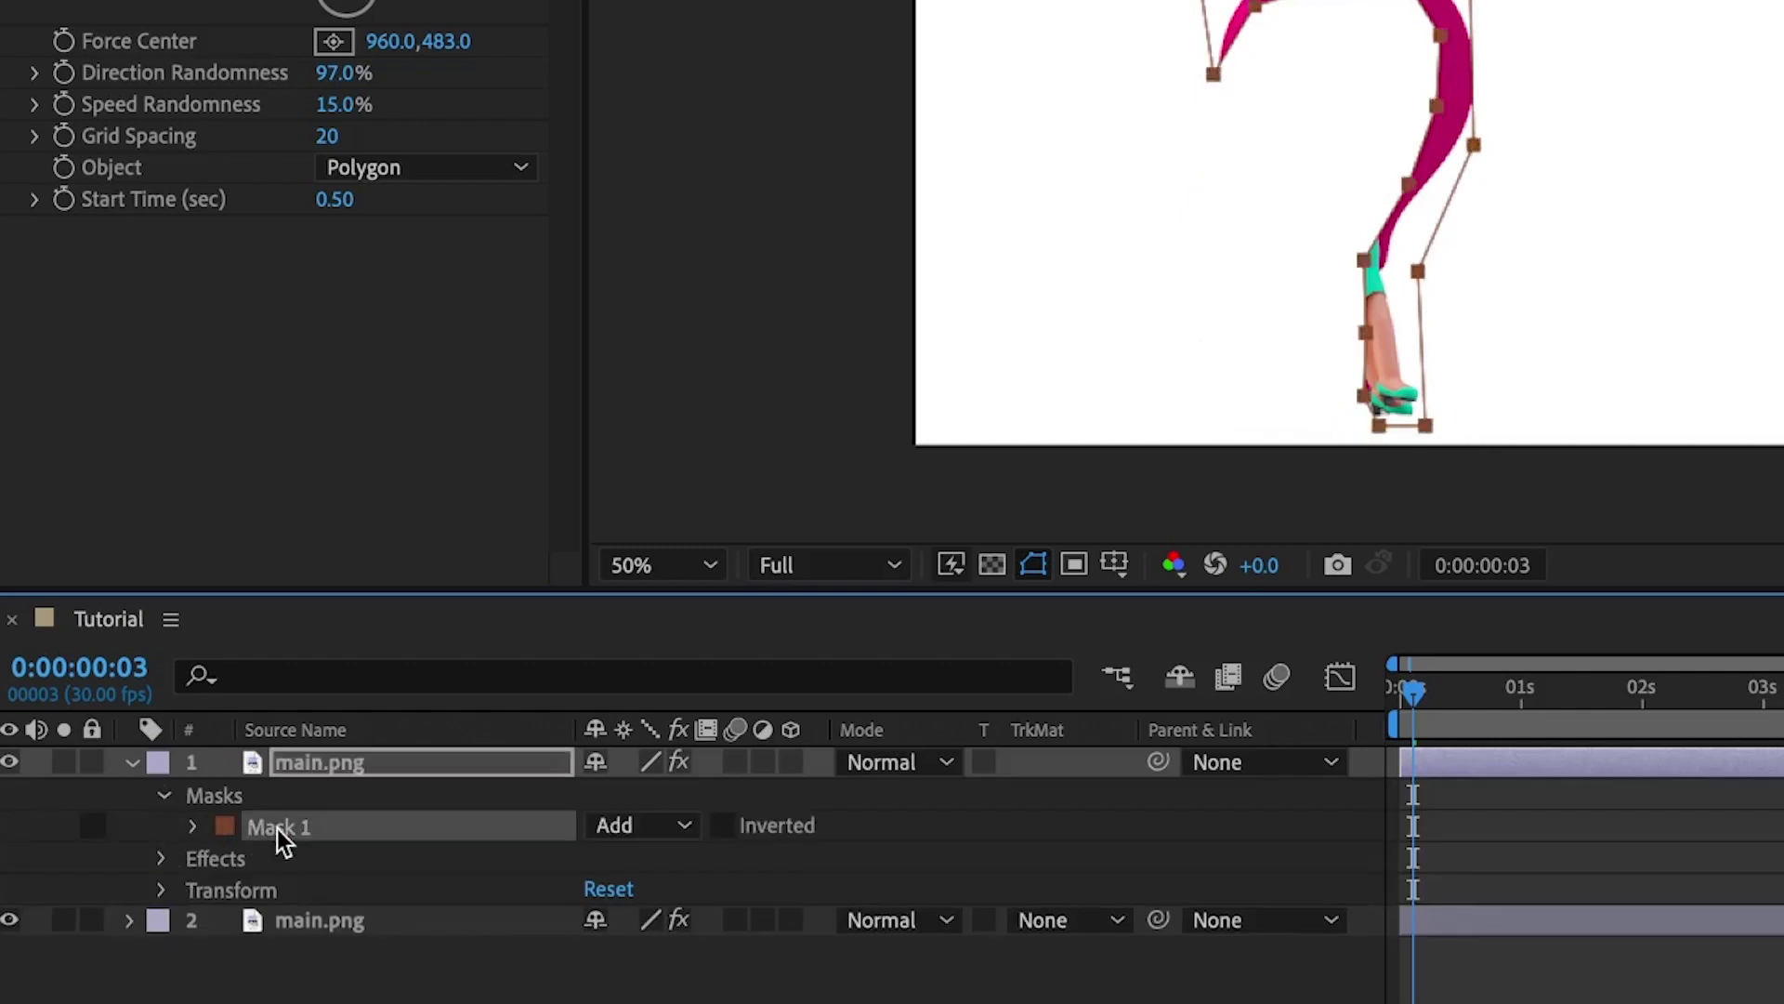
left_click(683, 830)
left_click(688, 948)
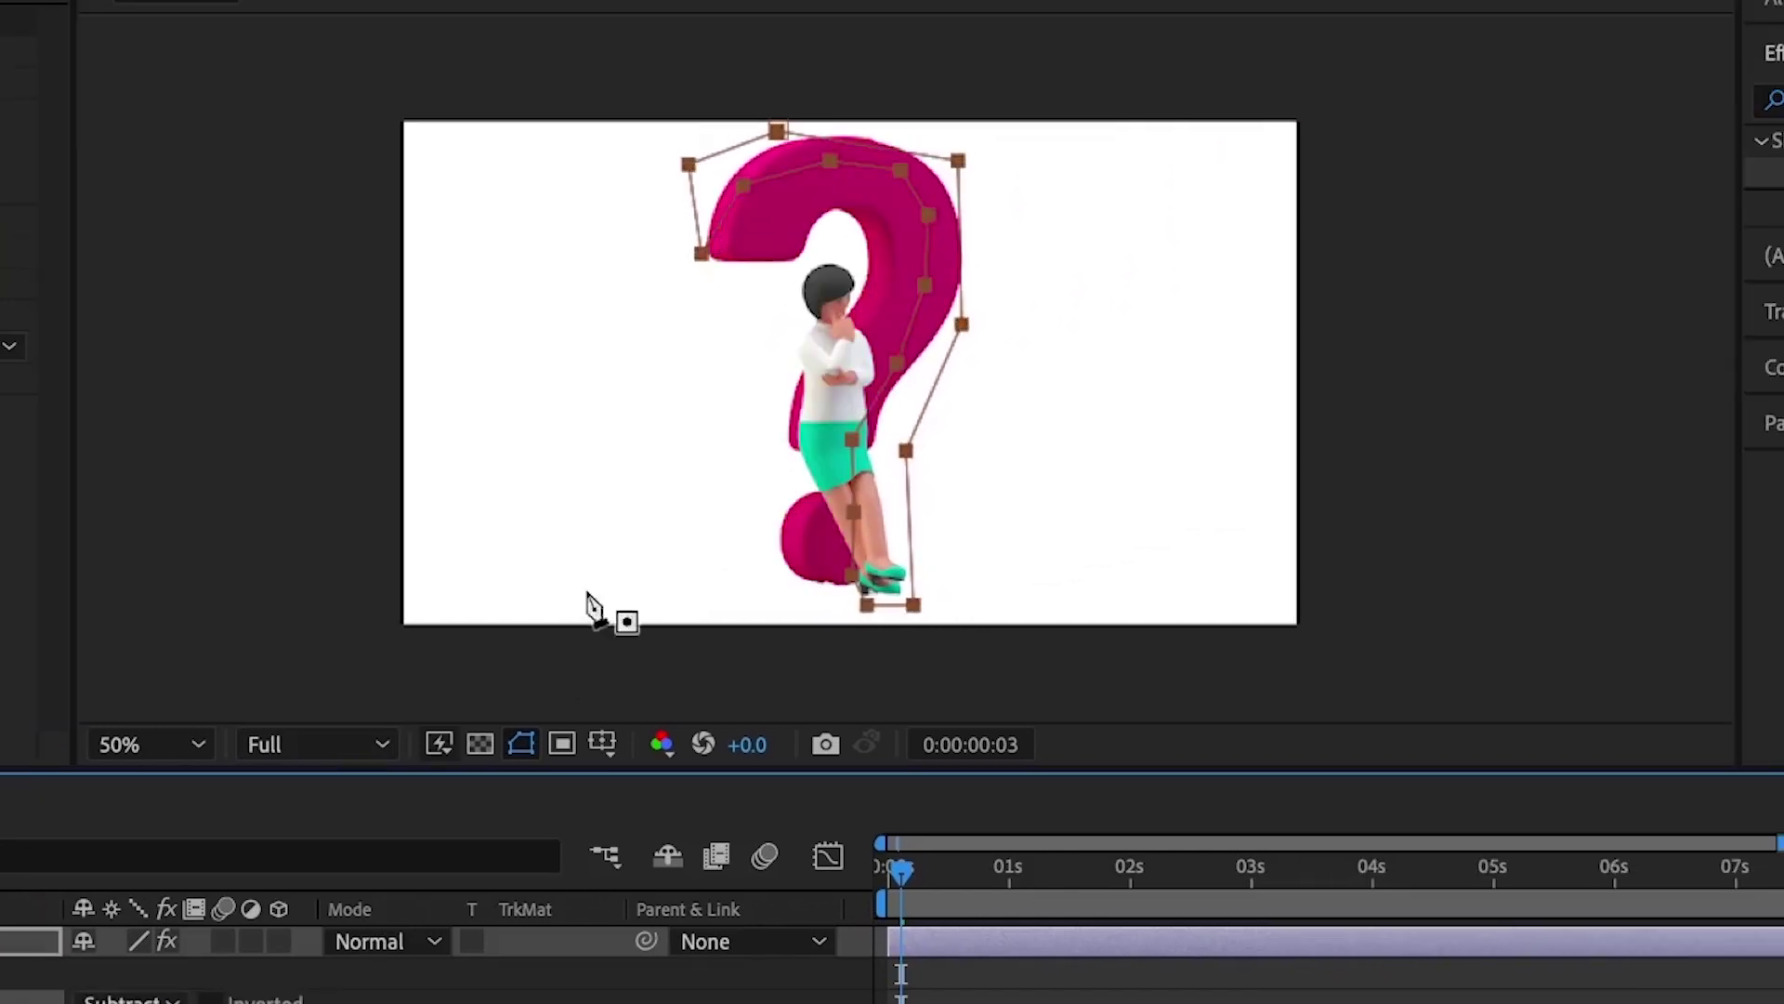
Step: Draw Mask 2 over the question mark's left side on the duplicate
left_click(682, 238)
left_click_drag(682, 233, 925, 172)
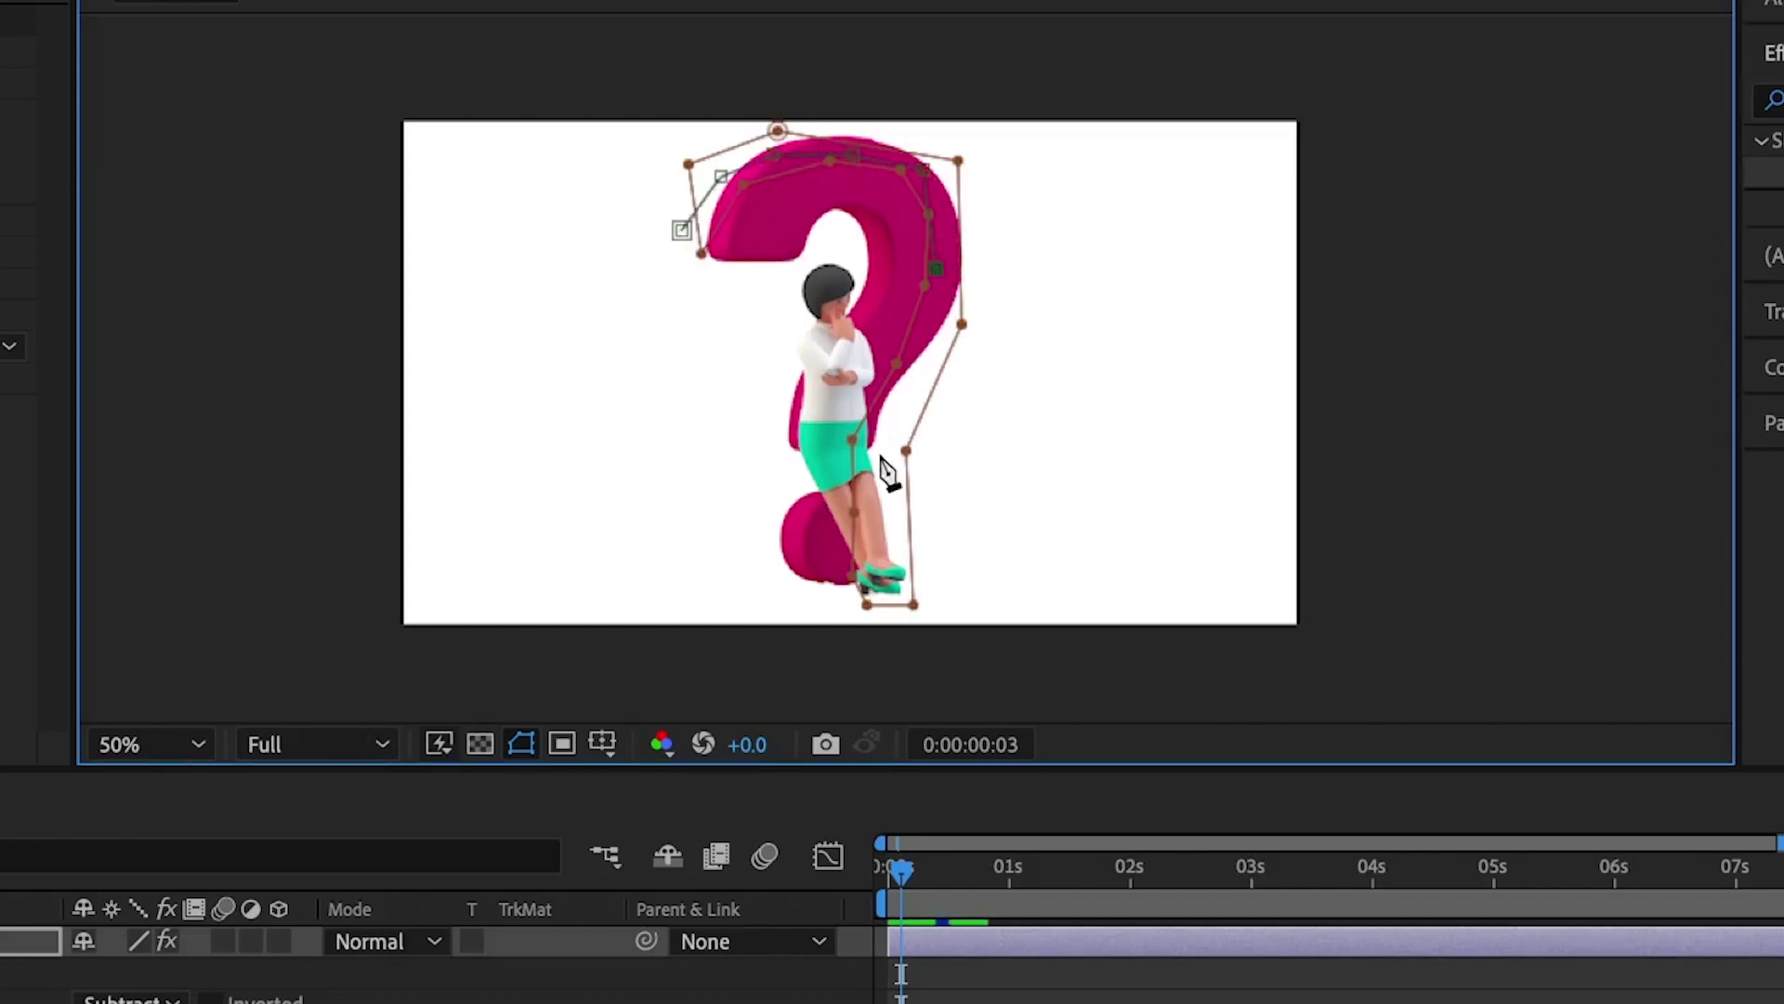
left_click(869, 606)
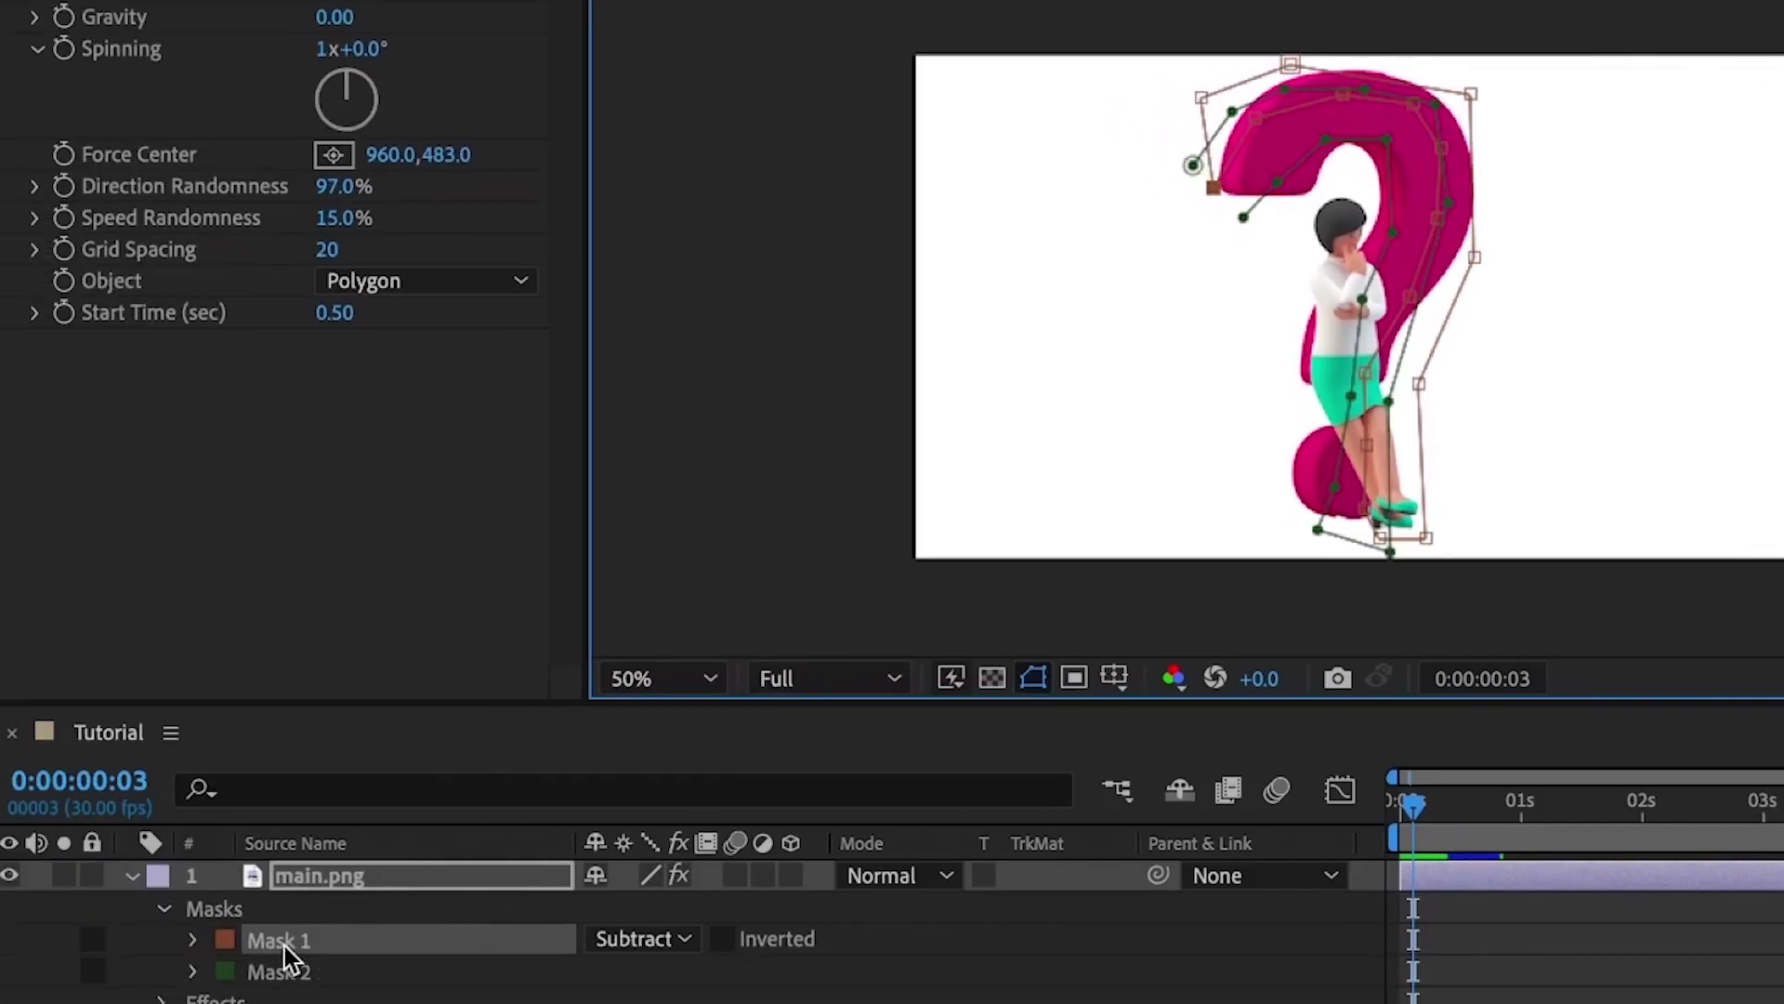
left_click(288, 957)
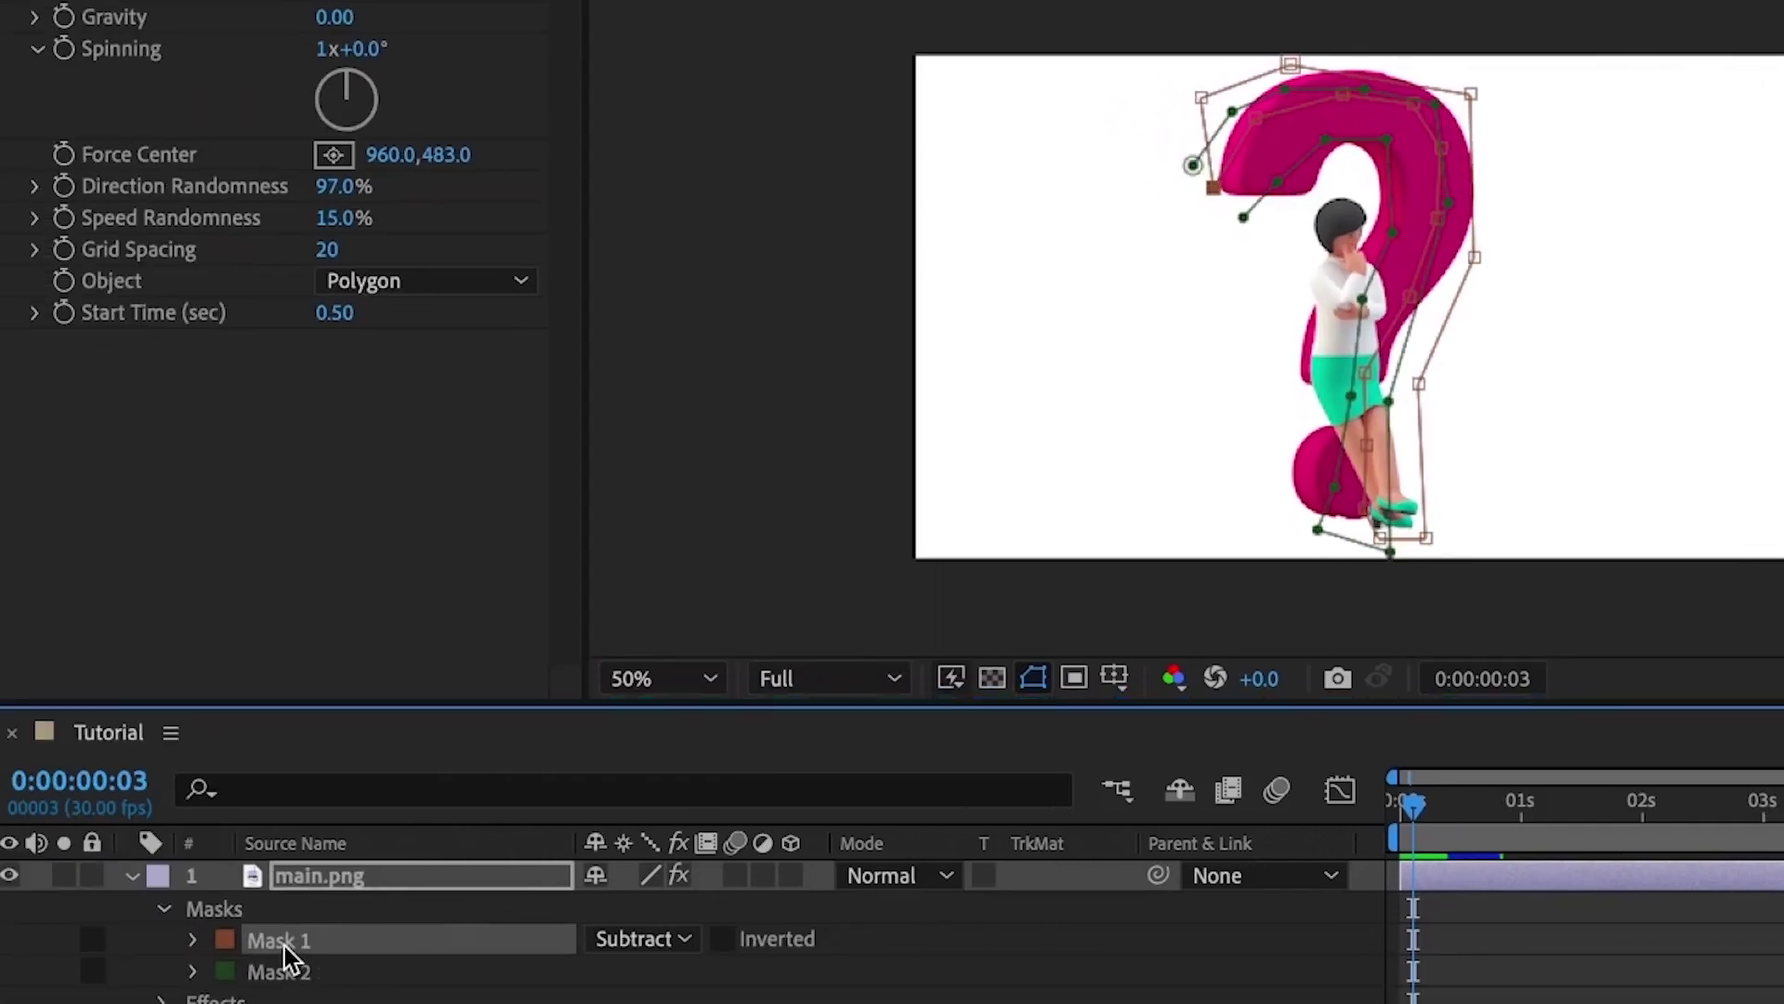
Step: Duplicate the top layer again and set the new layer's Mask 2 to Subtract
left_click(295, 877)
key("ctrl+d")
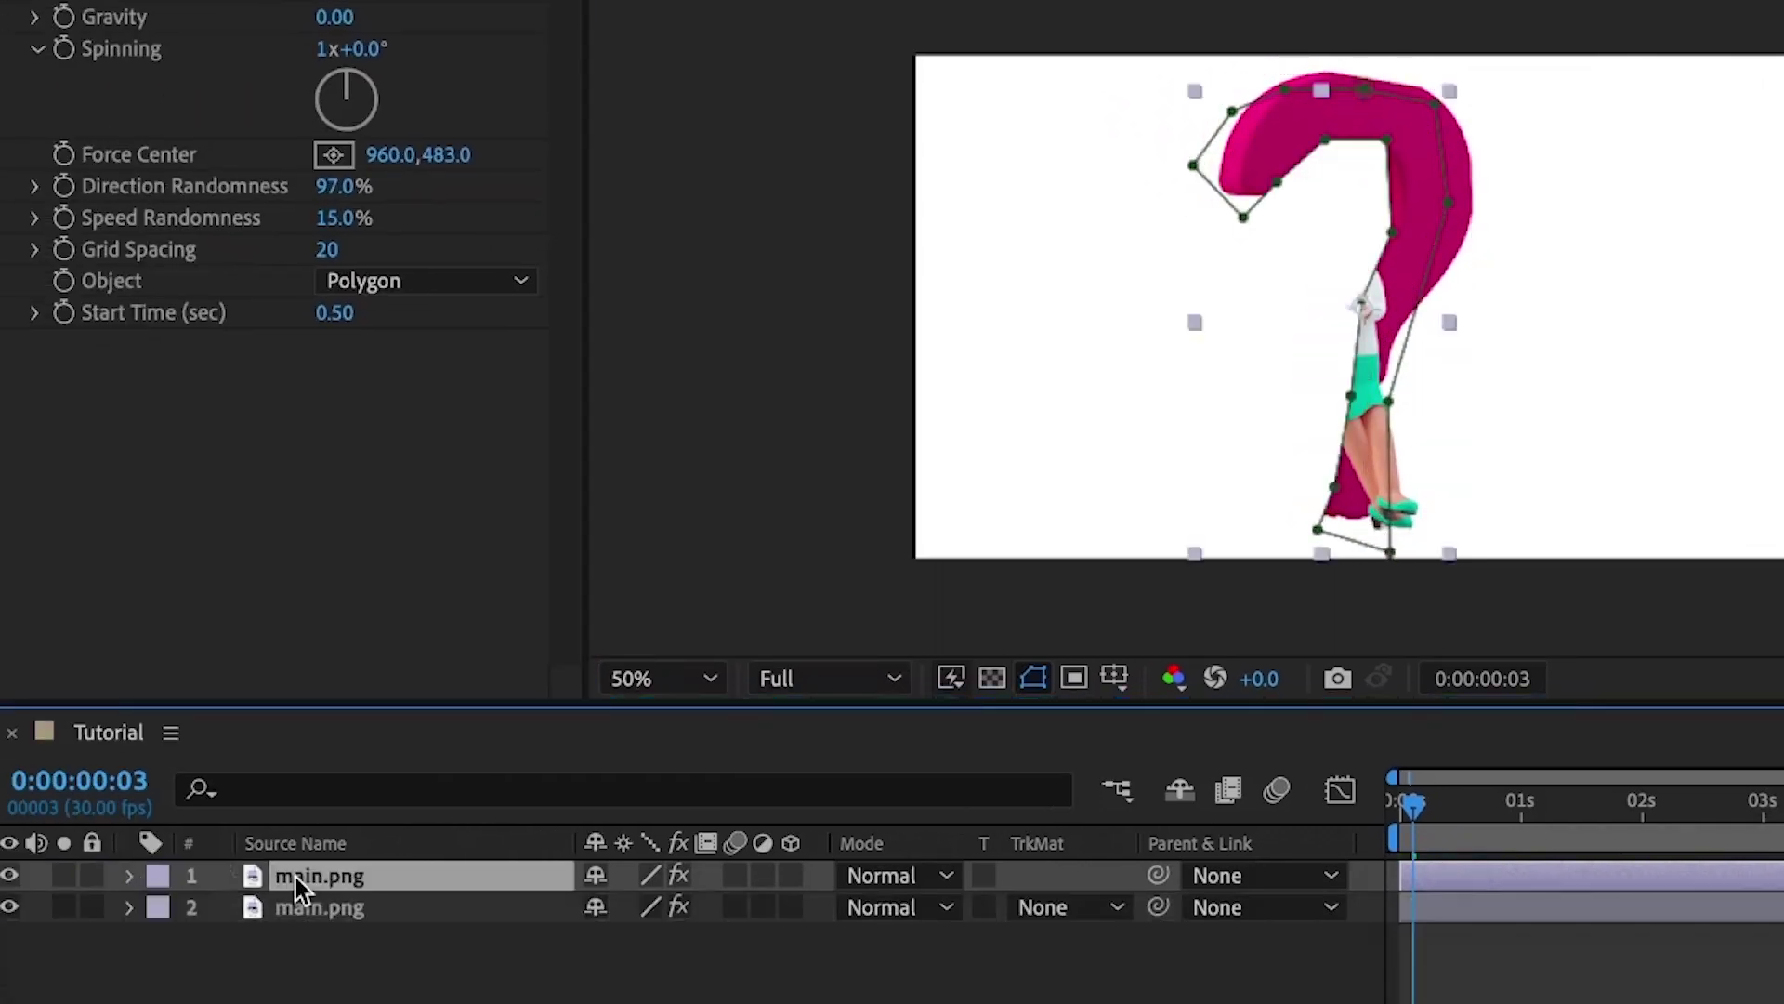
key("ctrl+d")
key("ctrl+Right")
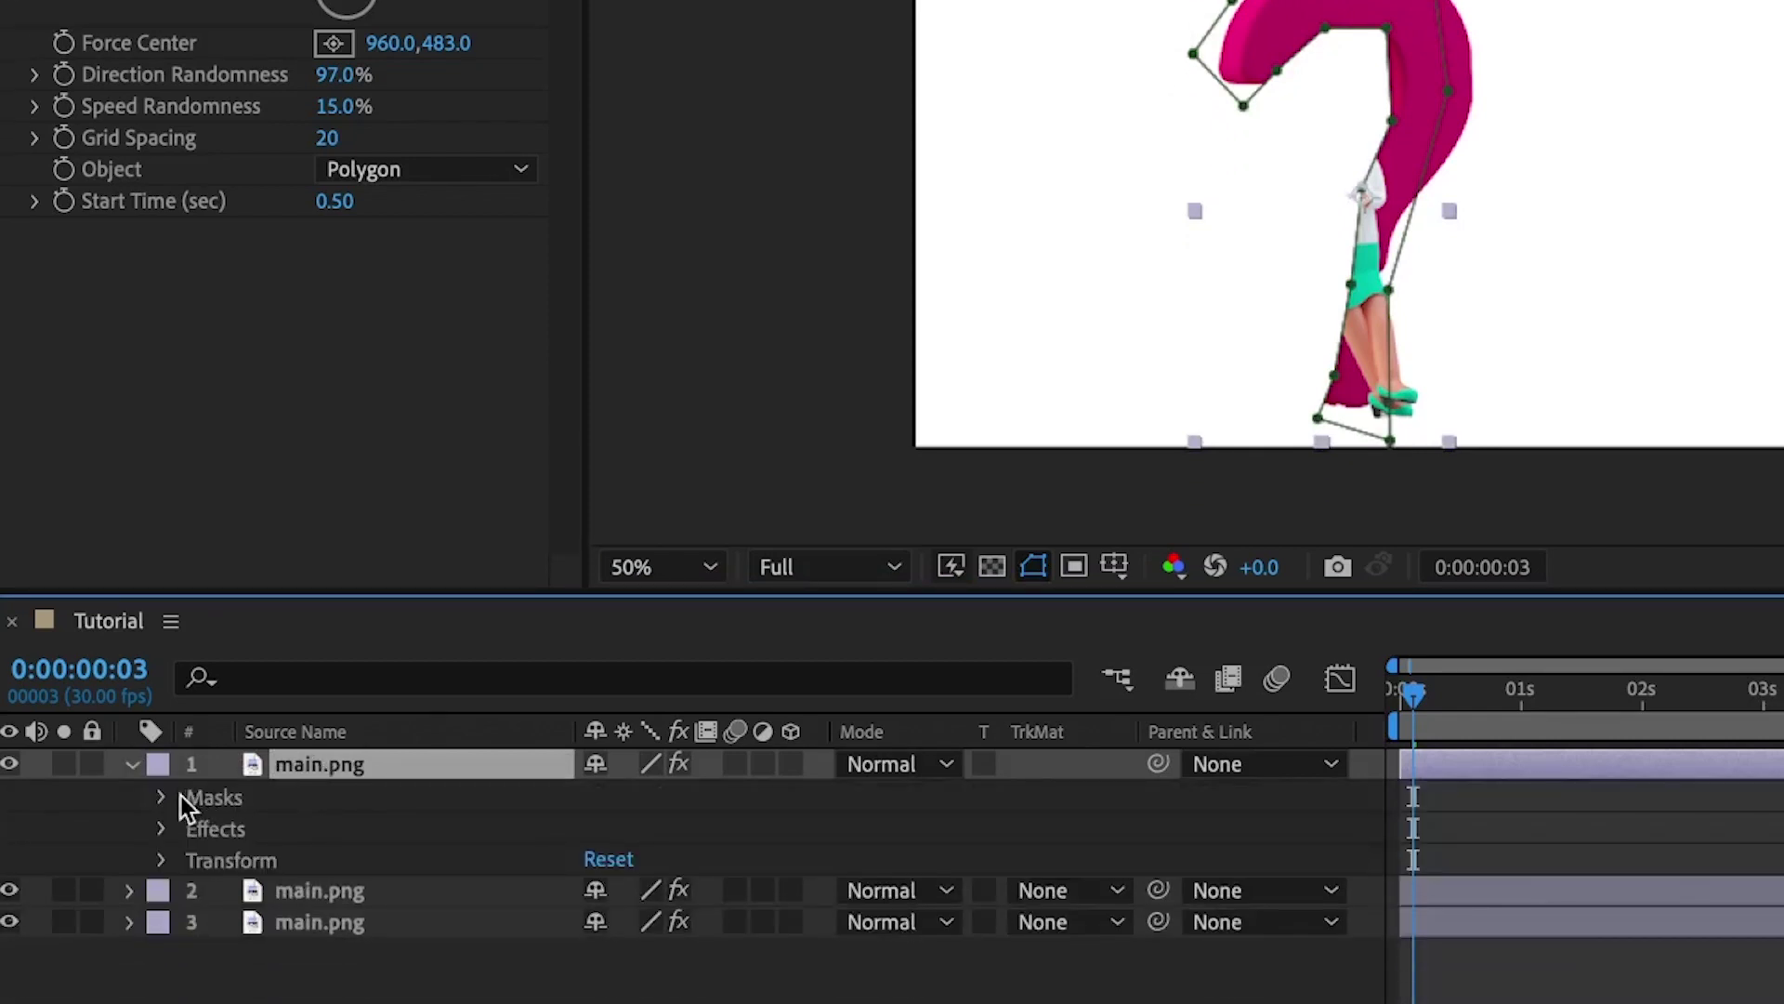
left_click(167, 799)
left_click(617, 828)
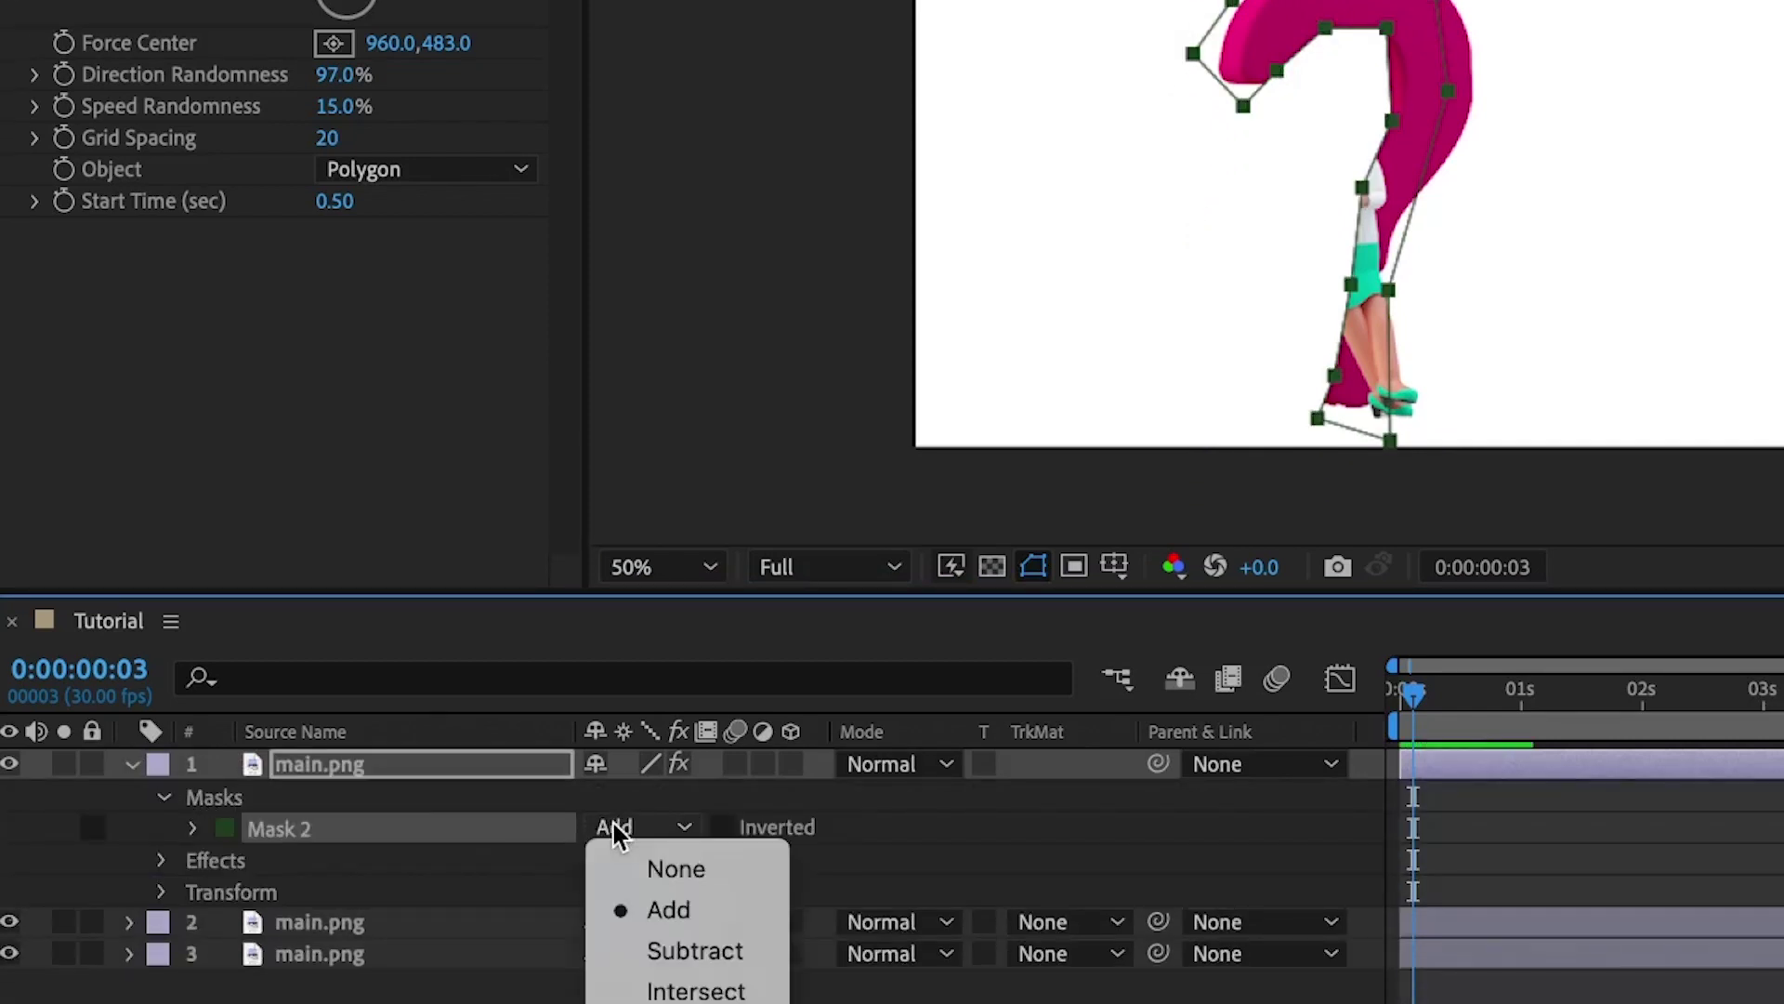
left_click(688, 951)
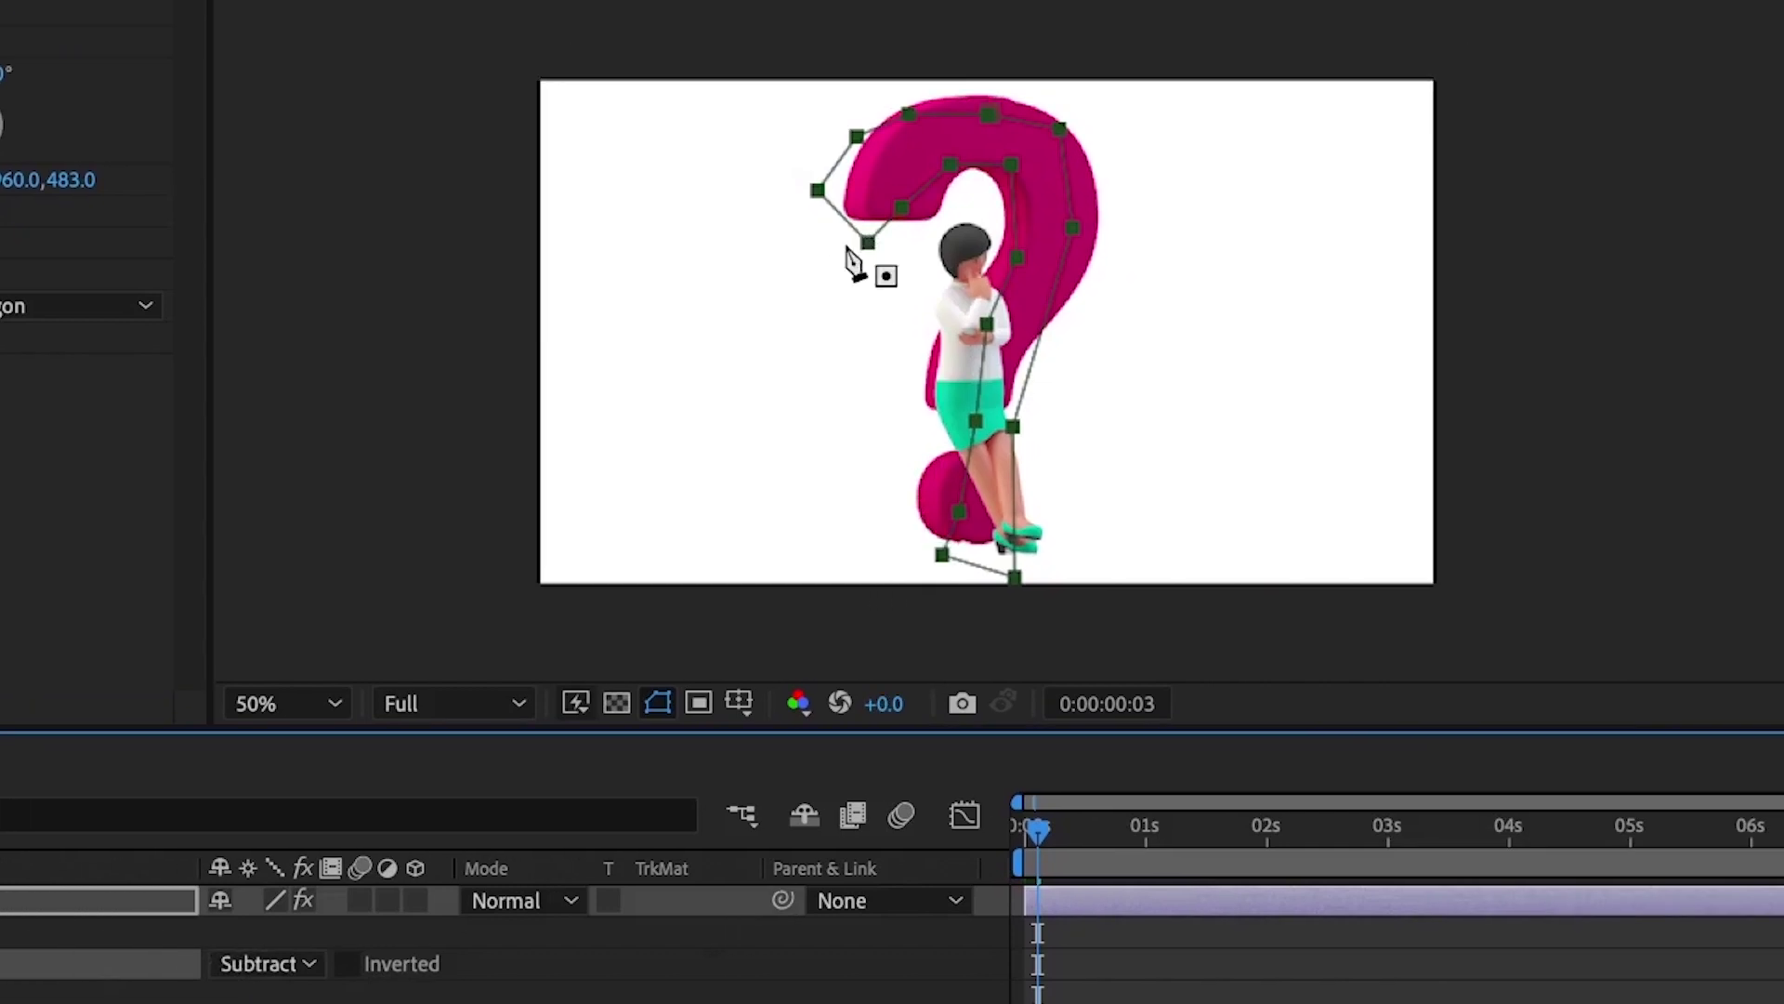
Step: Draw a closed mask around the question mark's left part on the new layer
left_click(837, 243)
left_click(895, 186)
left_click(966, 137)
left_click(1038, 156)
left_click(1022, 290)
left_click(974, 532)
left_click(950, 576)
left_click(869, 542)
left_click(921, 449)
left_click(917, 265)
left_click(870, 275)
left_click(837, 243)
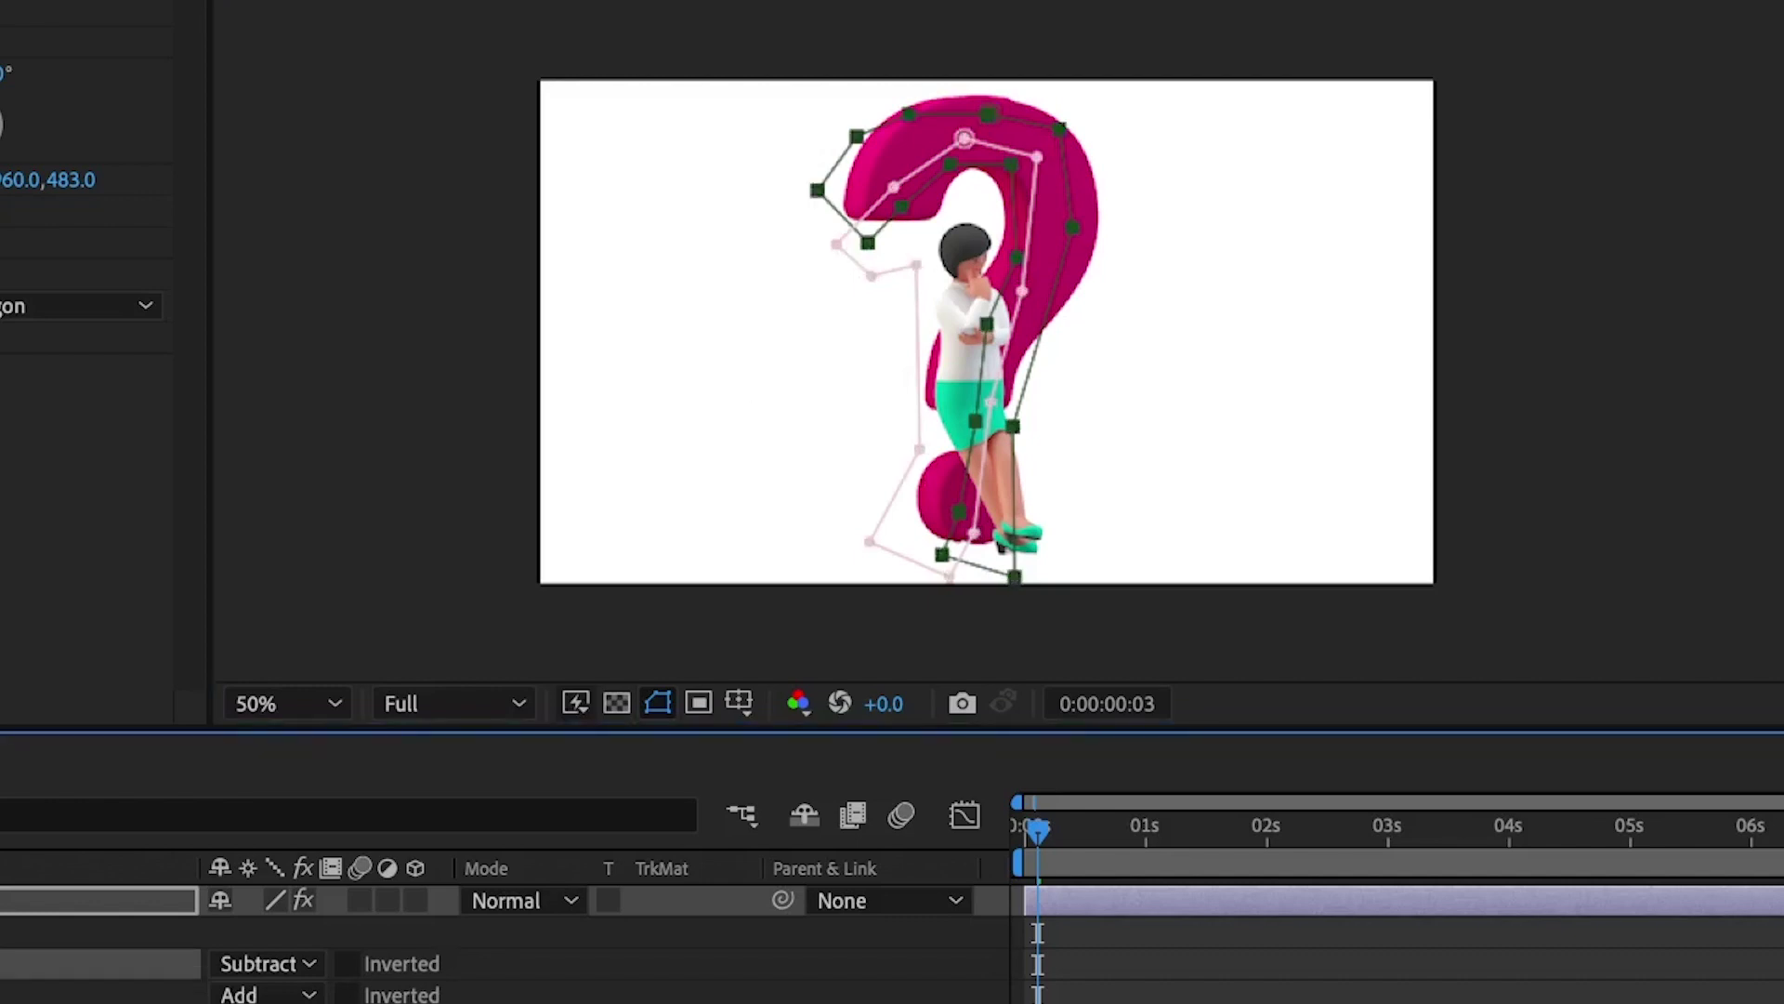
left_click(3, 958)
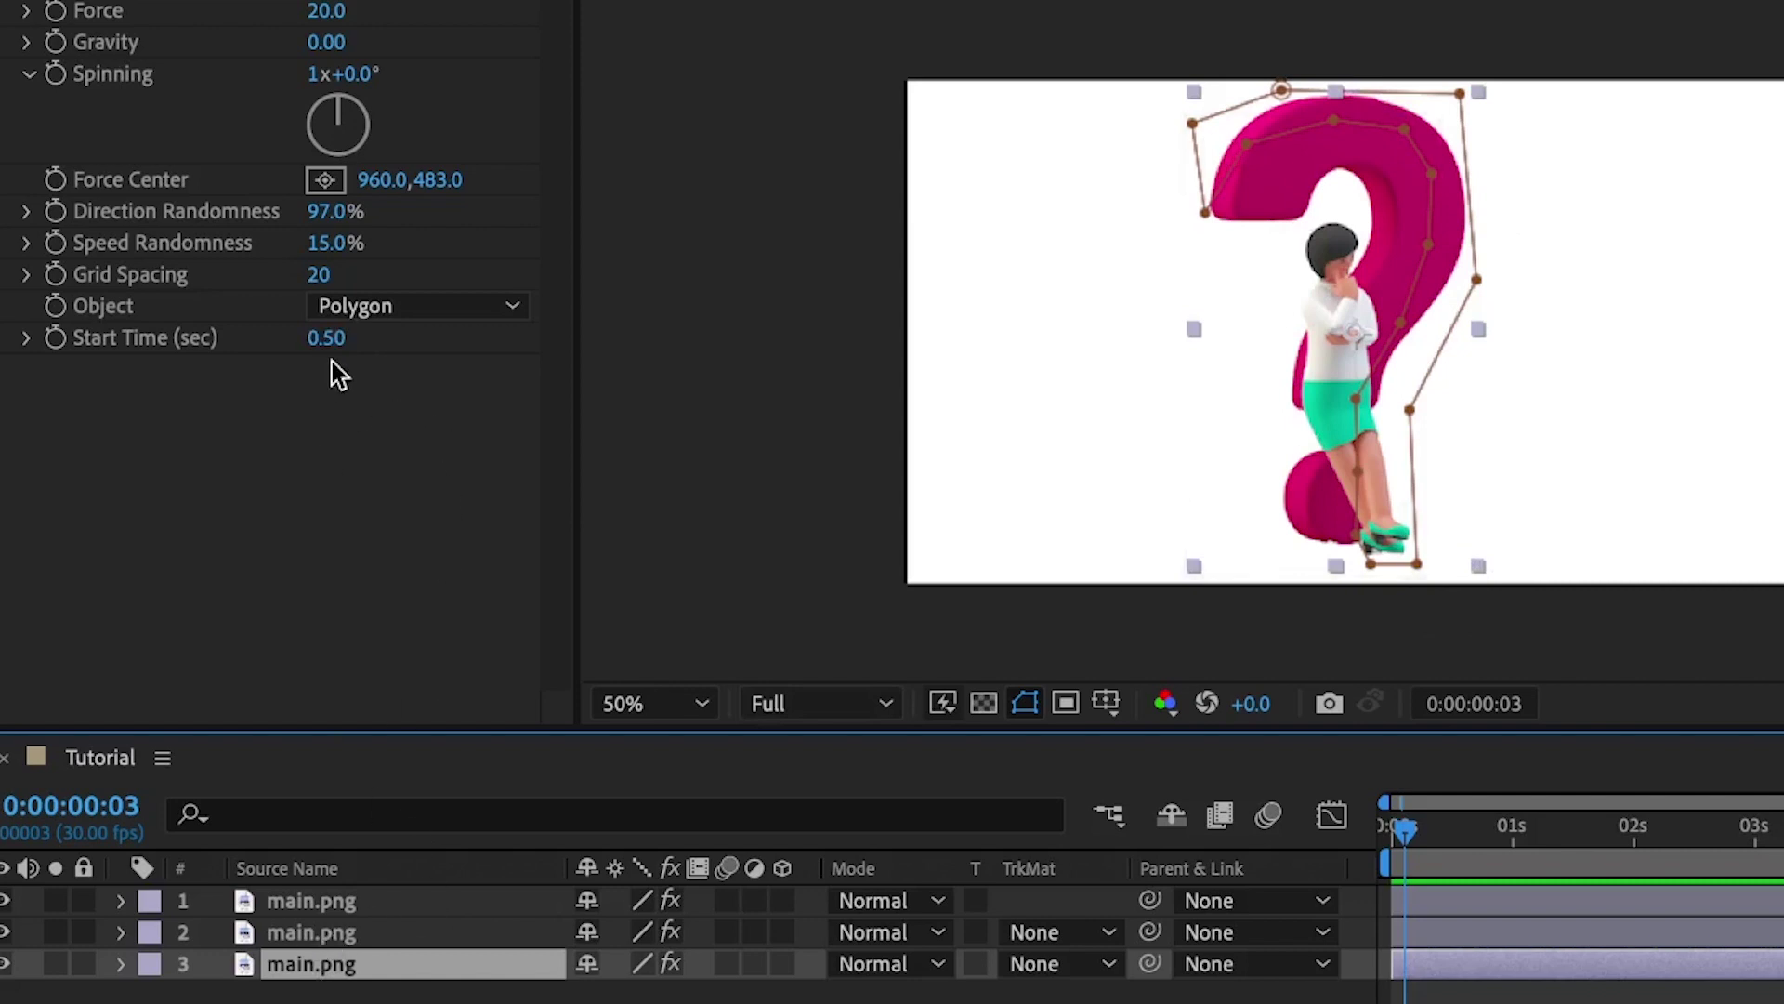
Step: Set layer 2's CC Pixel Polly Start Time to 0.75 seconds
left_click(320, 933)
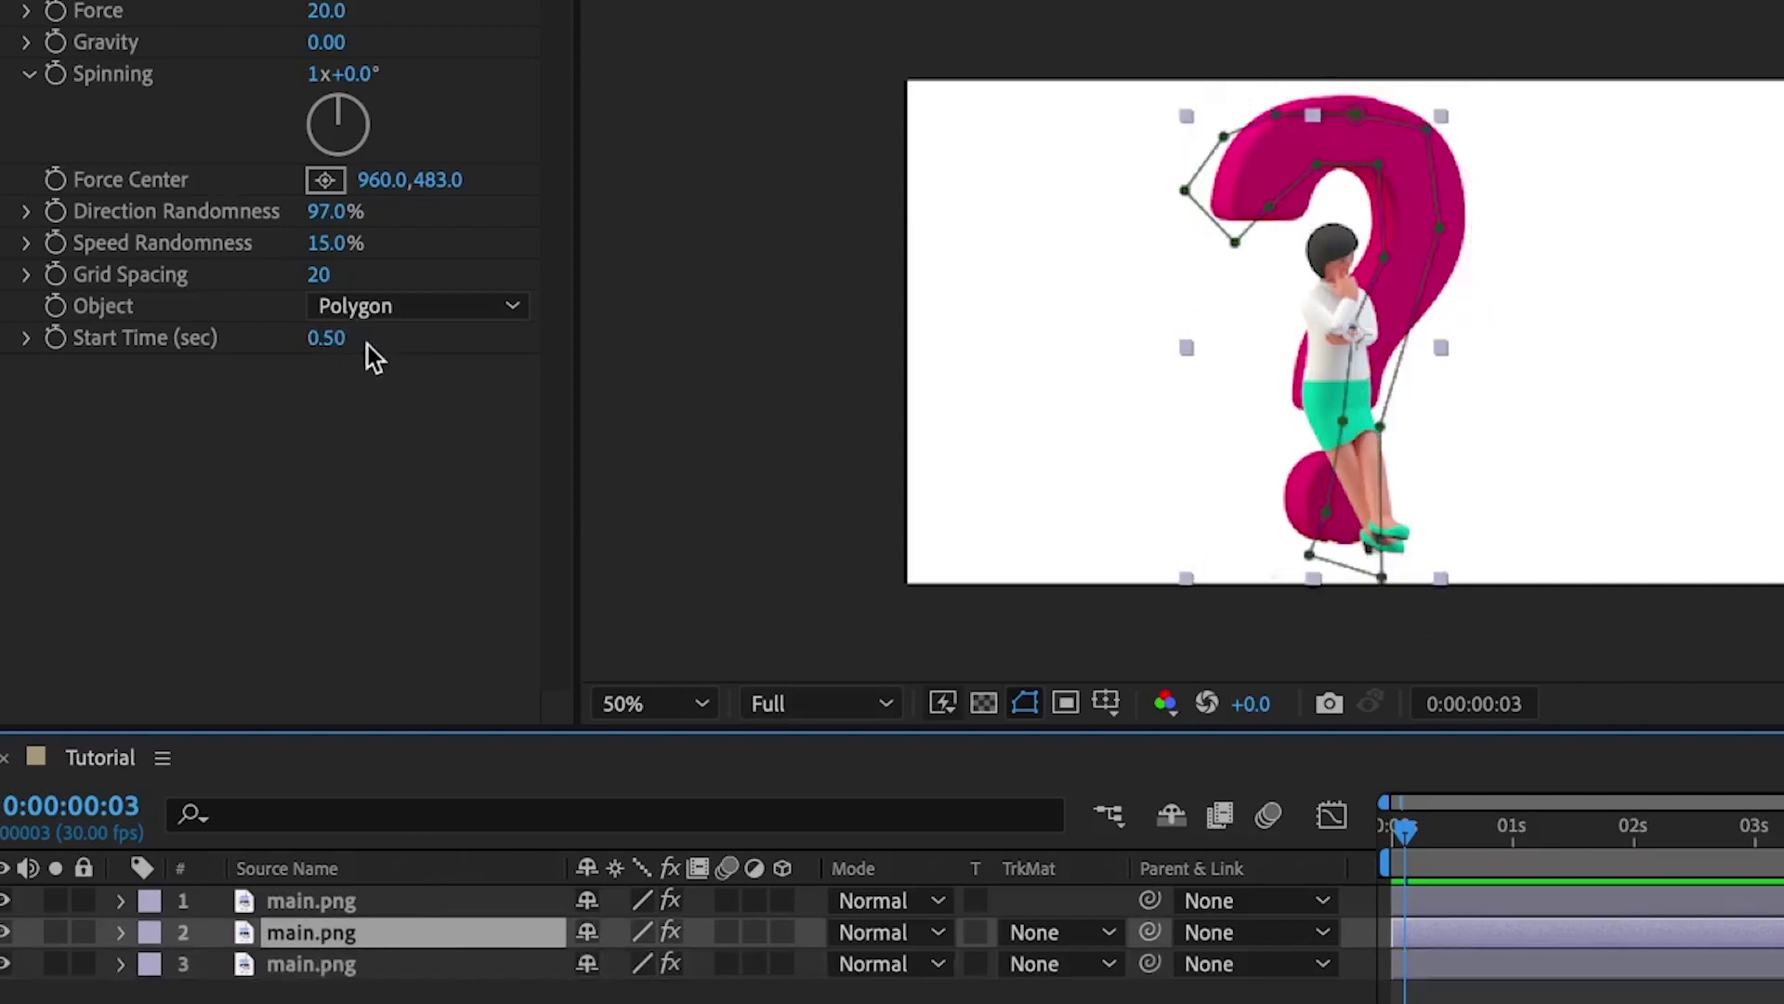
left_click(332, 339)
type("0")
key("Return")
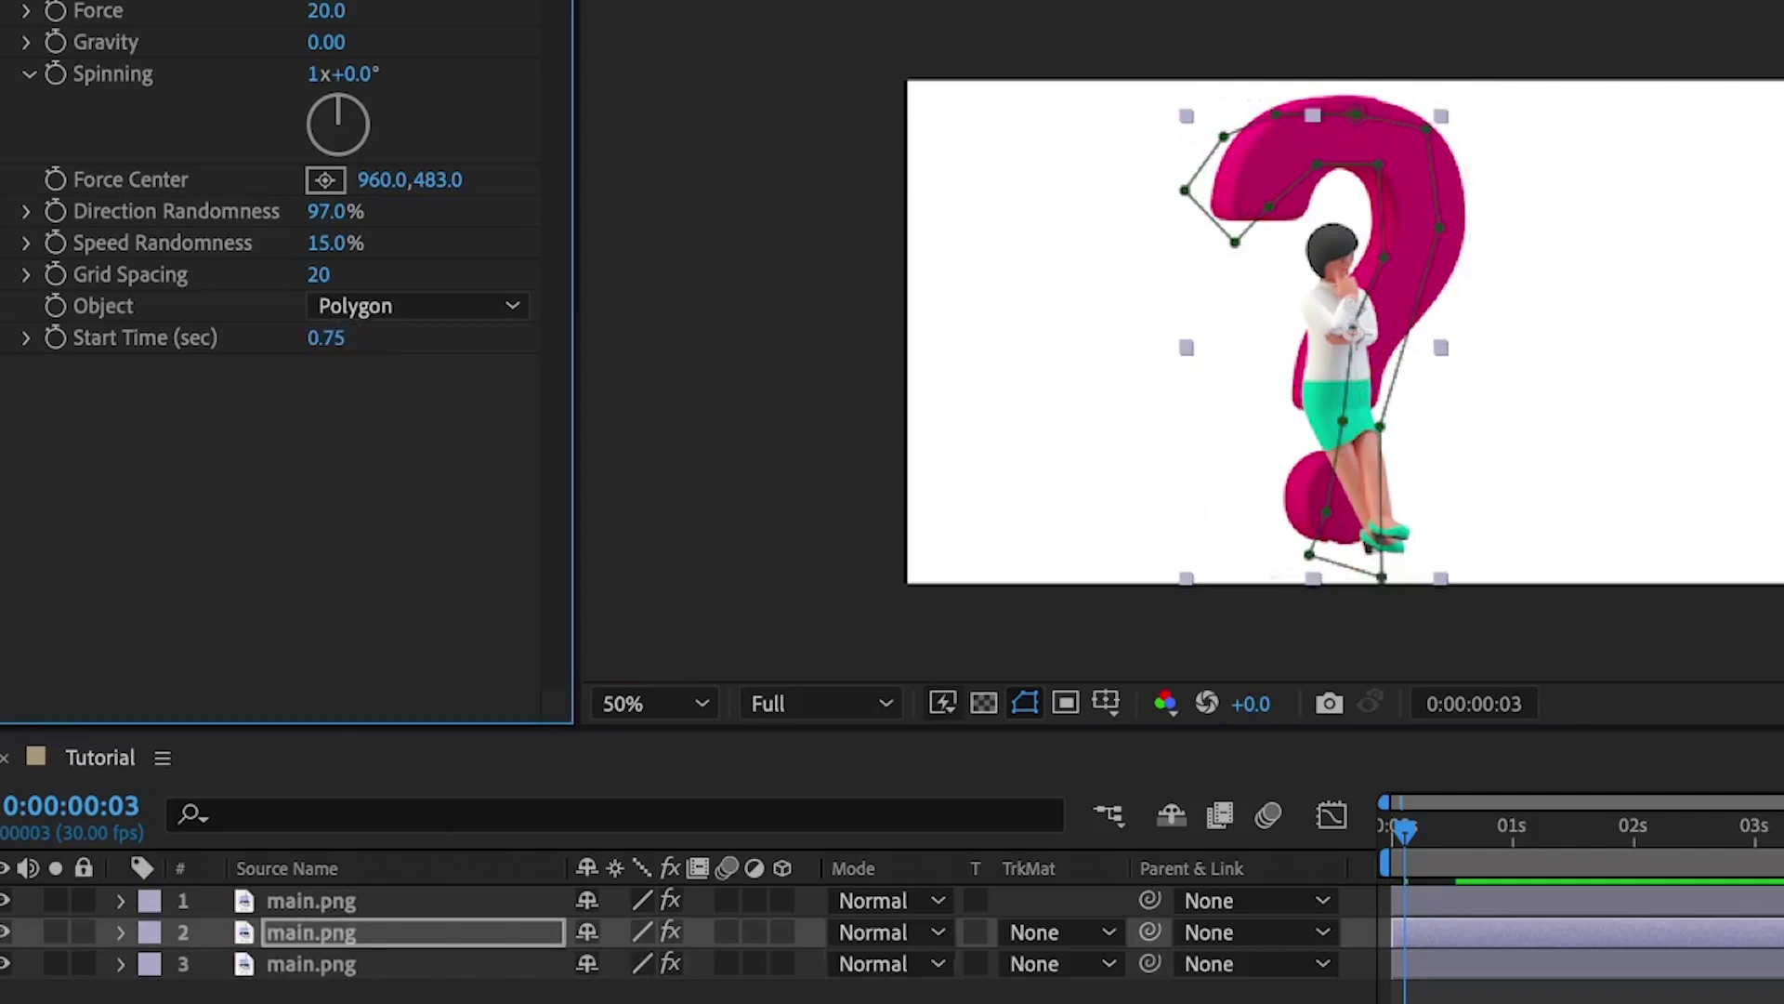
Step: Set the top layer's CC Pixel Polly Start Time to 1.00 second
left_click(327, 900)
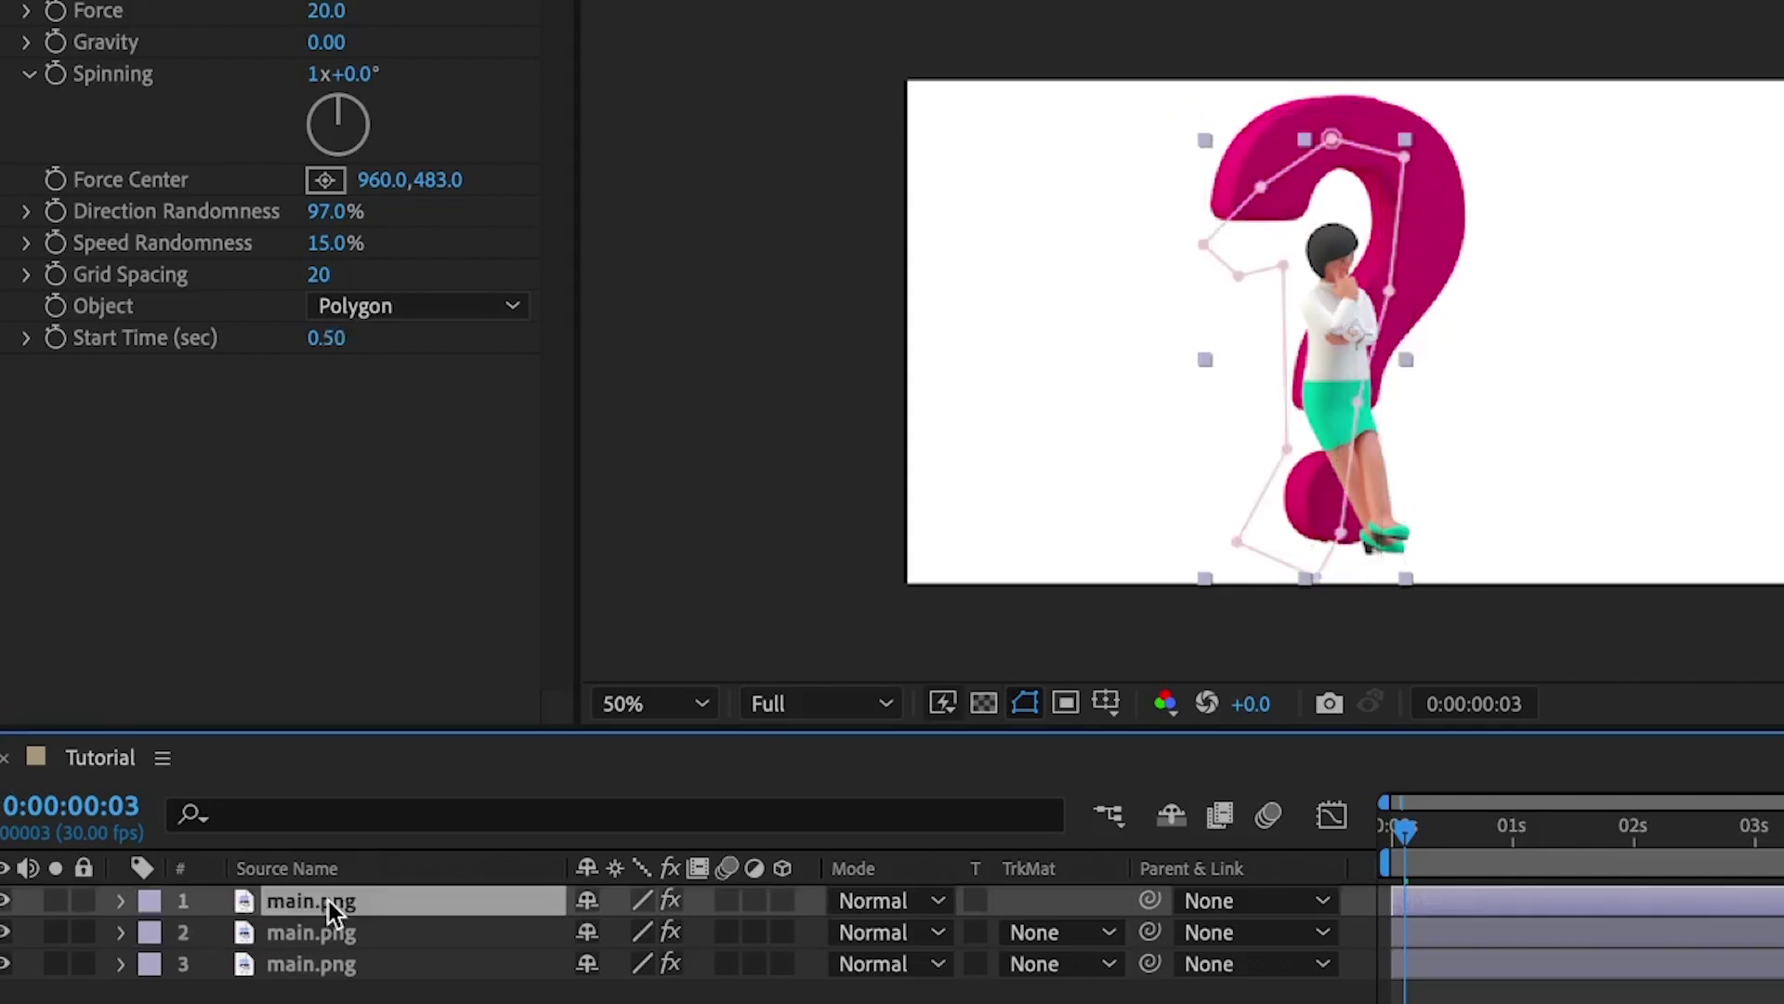
left_click(328, 338)
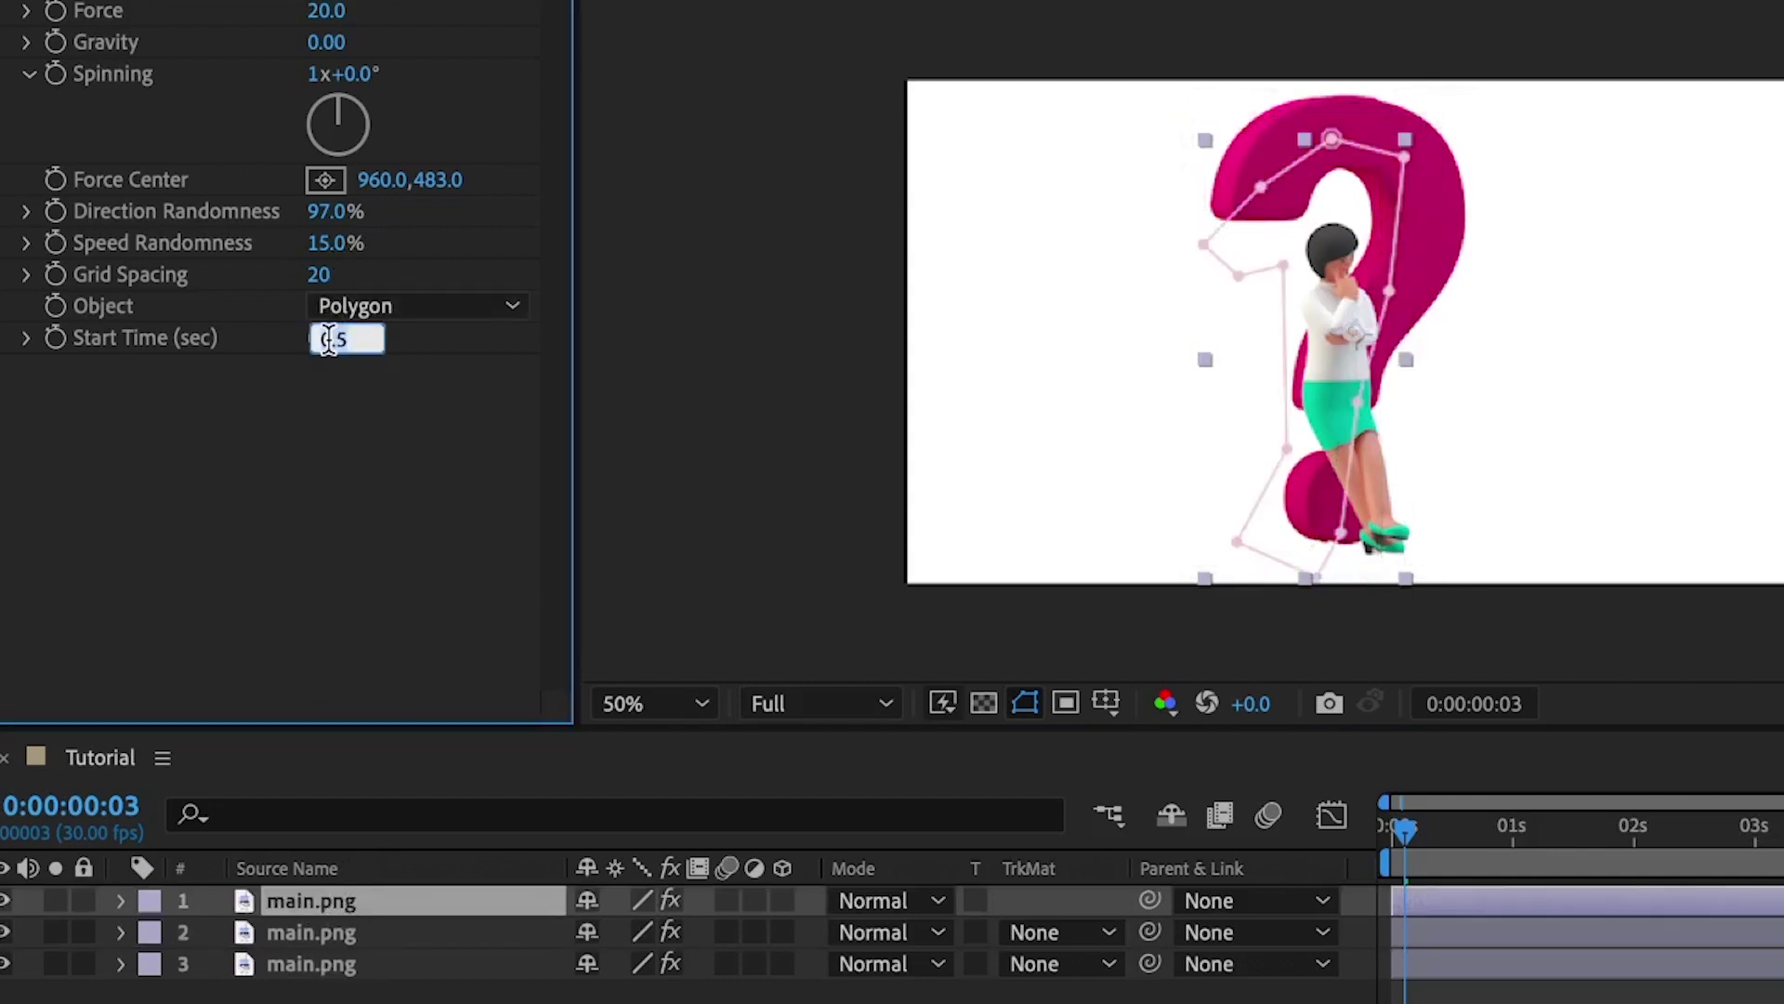
type("1")
key("Return")
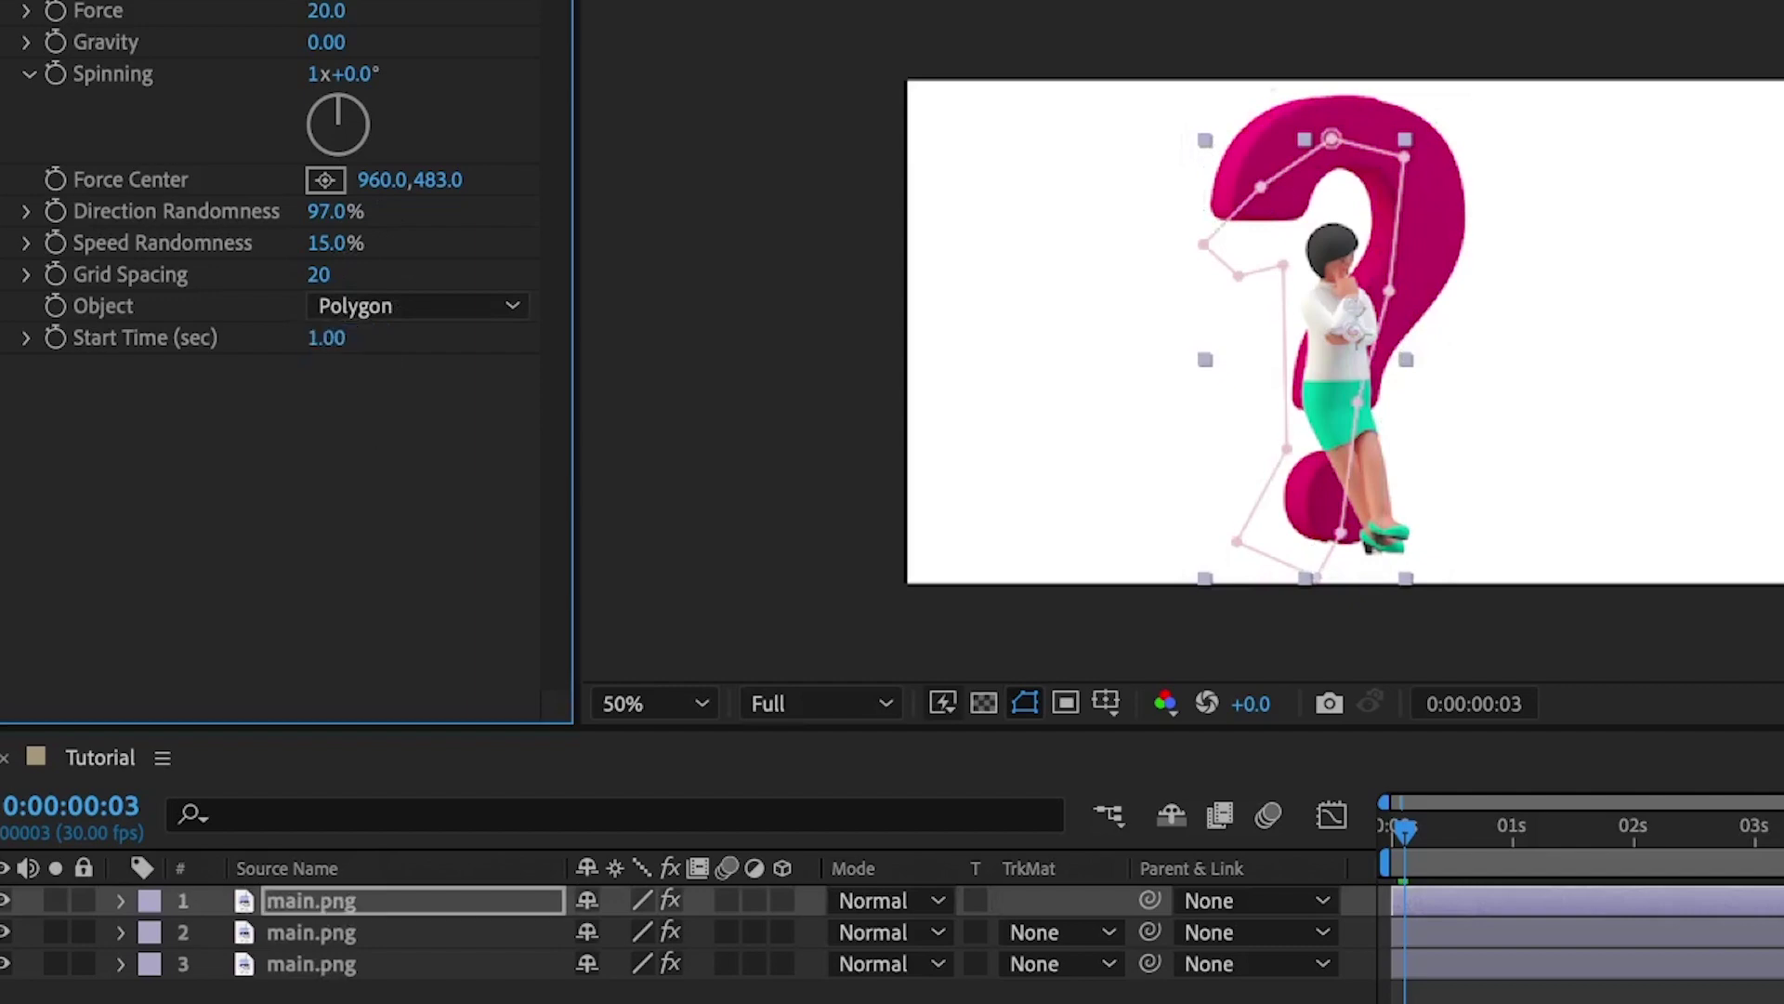
left_click(1390, 832)
key("space")
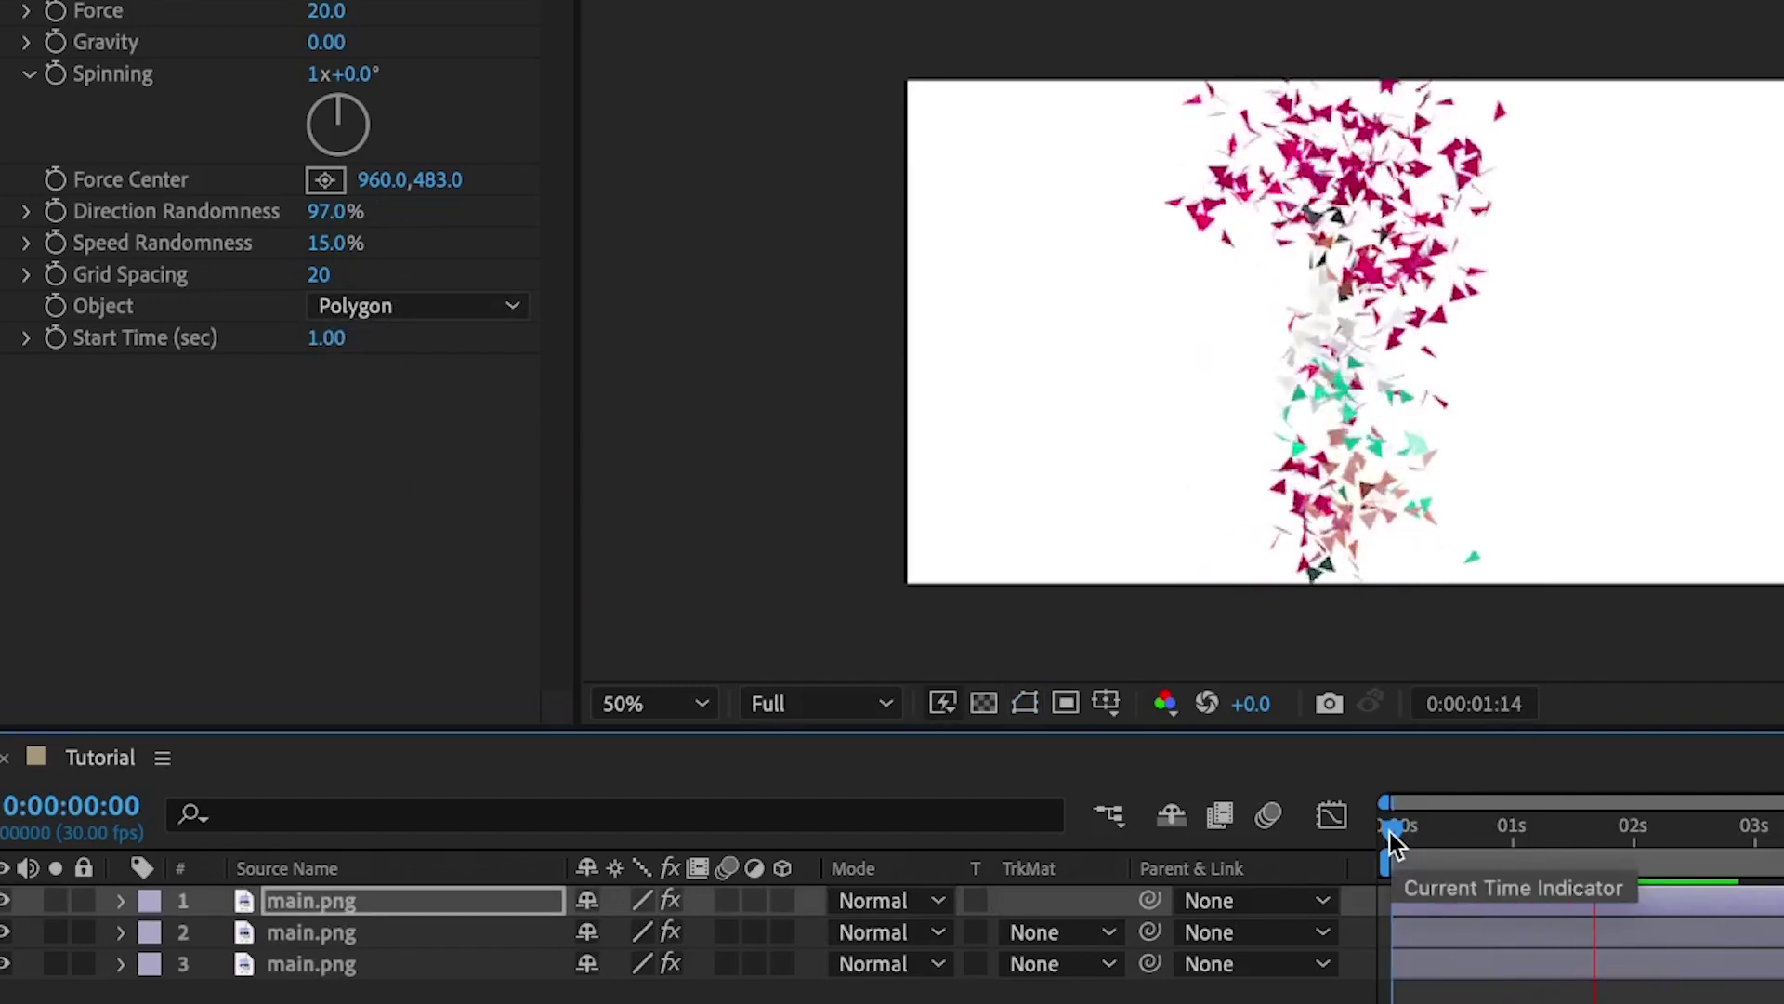
key("space")
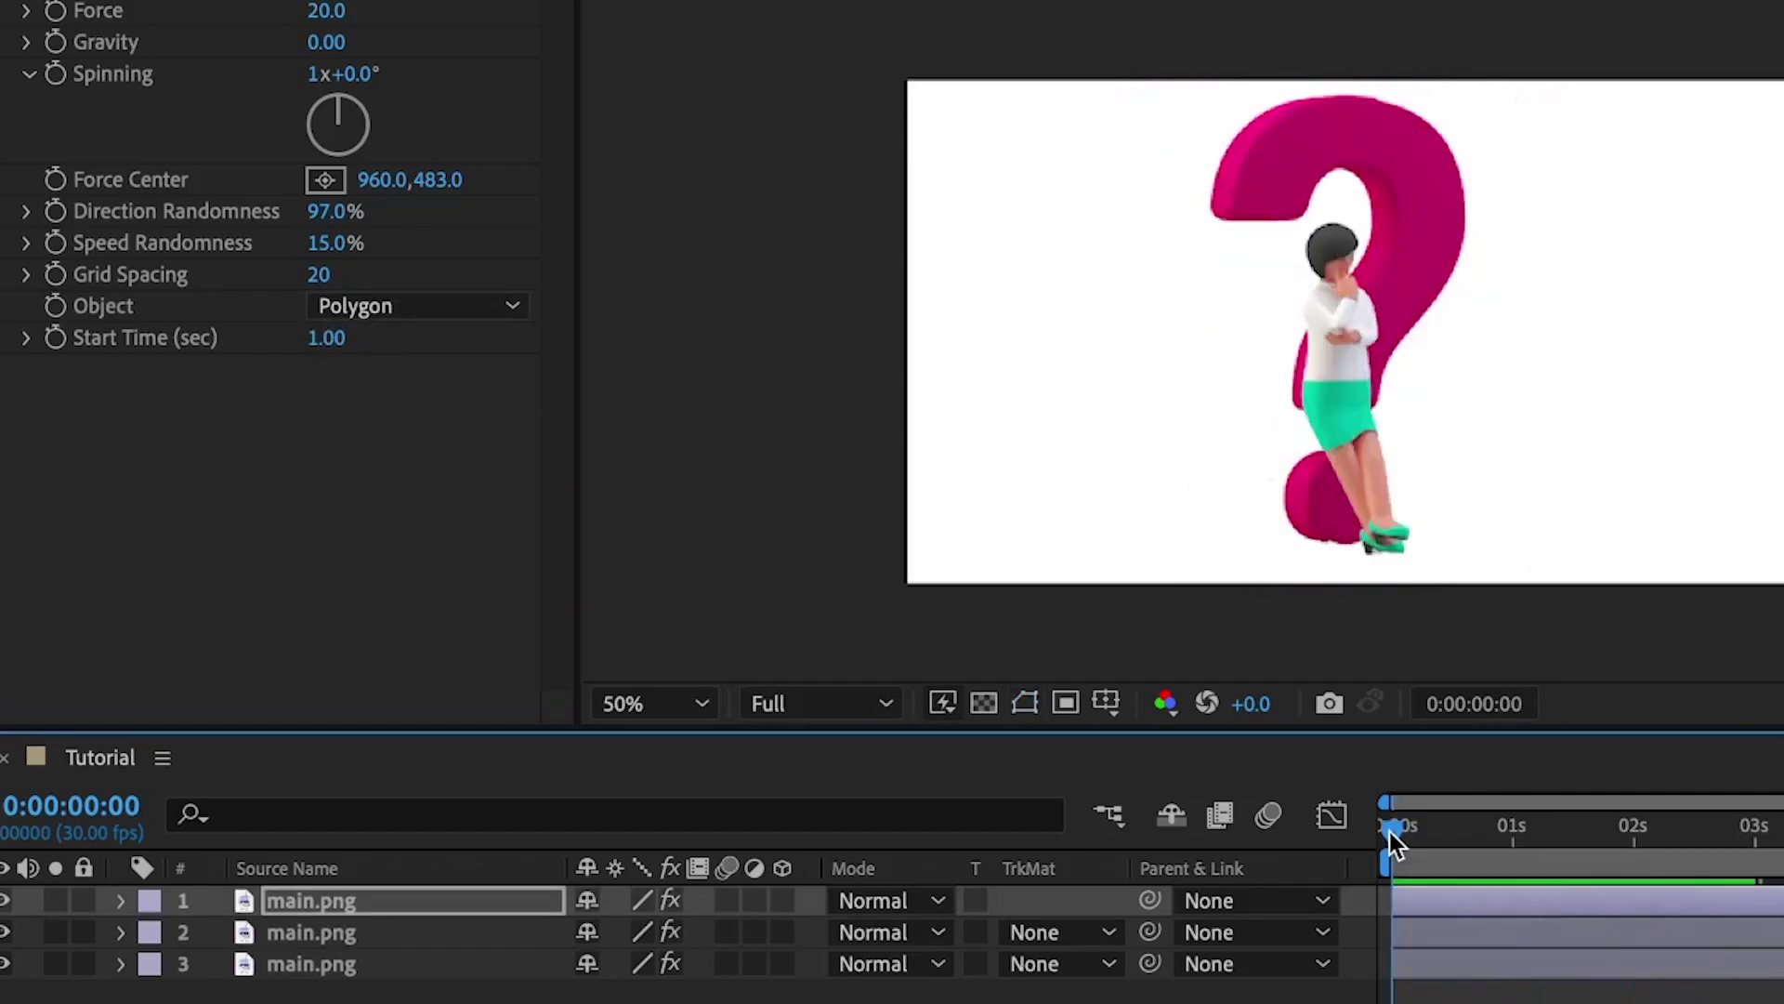
key("space")
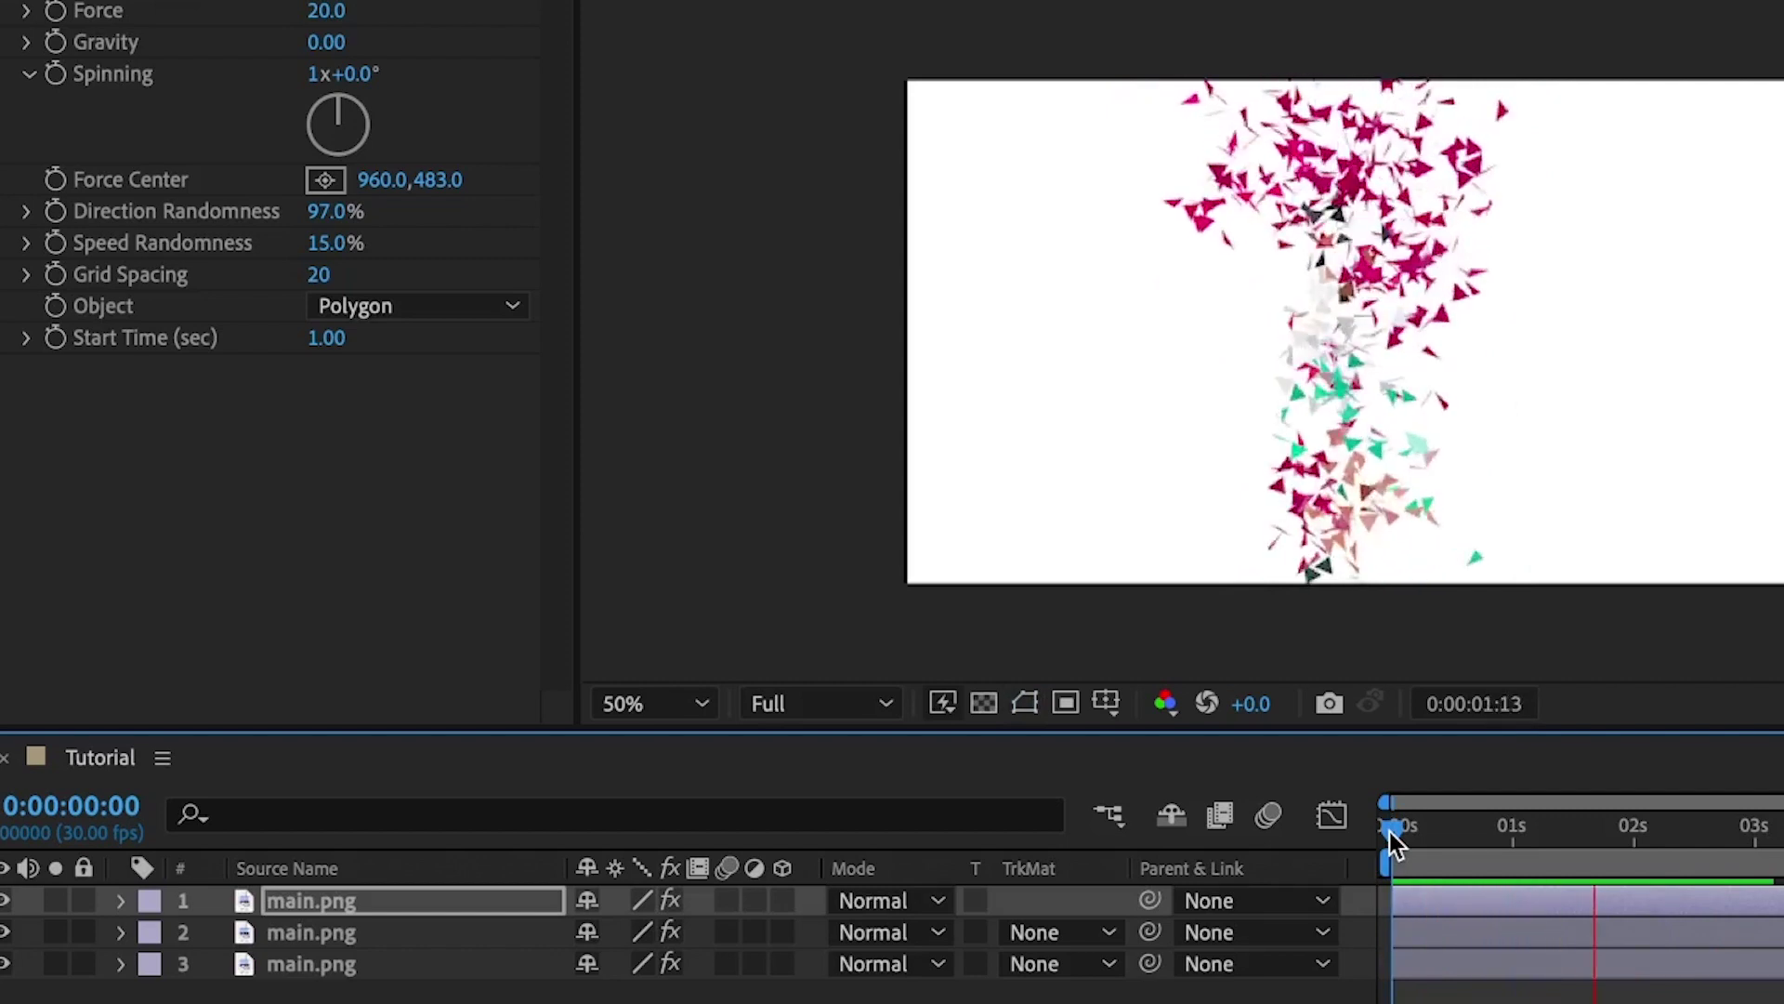
key("space")
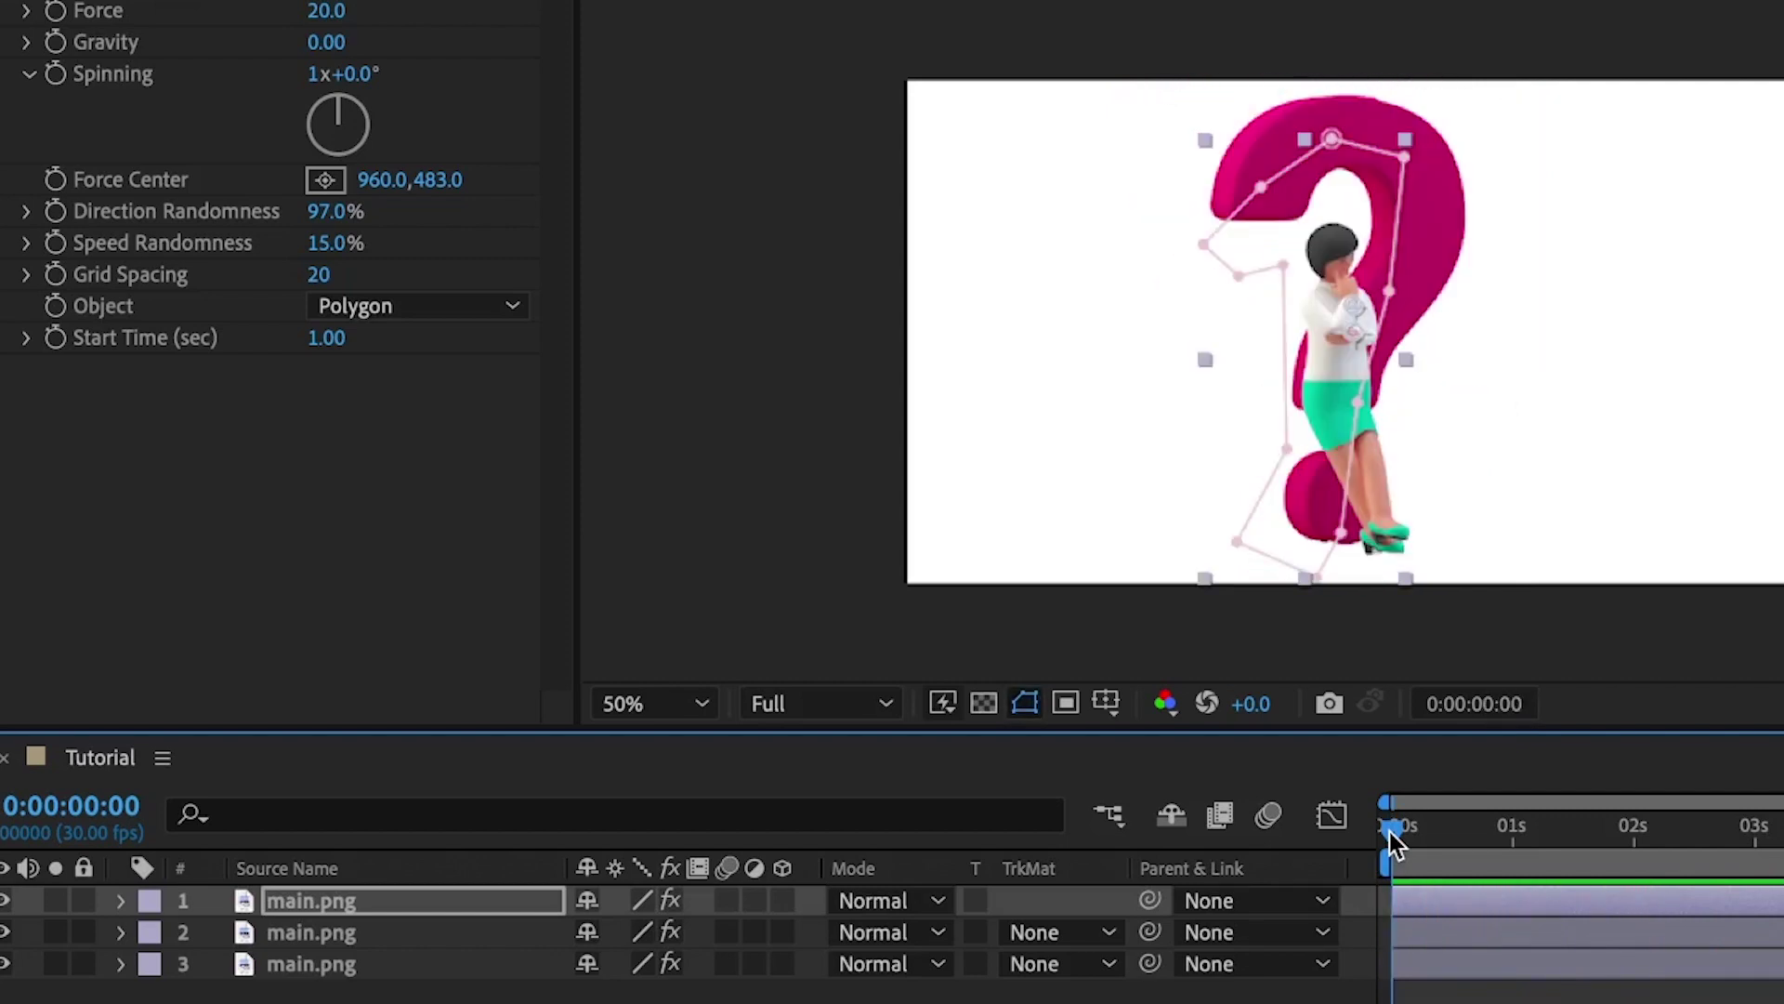